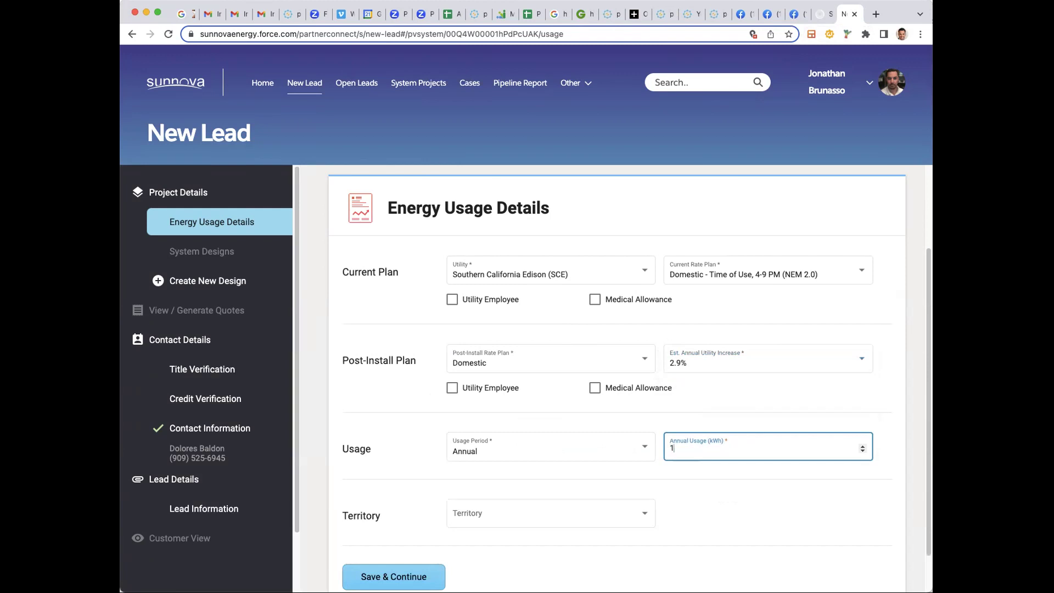
# Set the territory to Baseline Region 8 and keep the estimated annual utility increase at 2.9%.
pyautogui.click(636, 511)
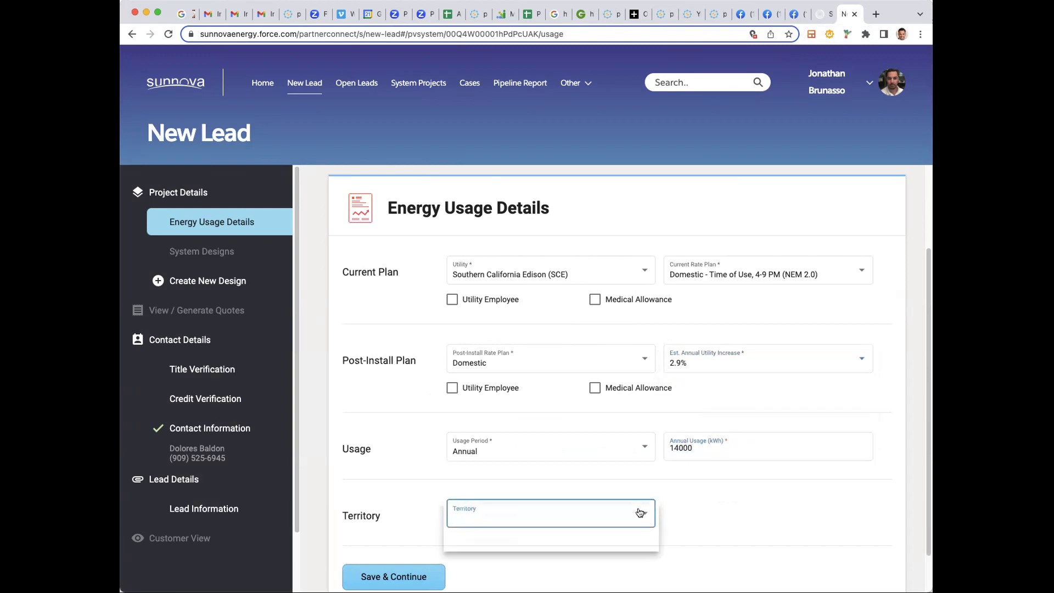
pyautogui.click(612, 514)
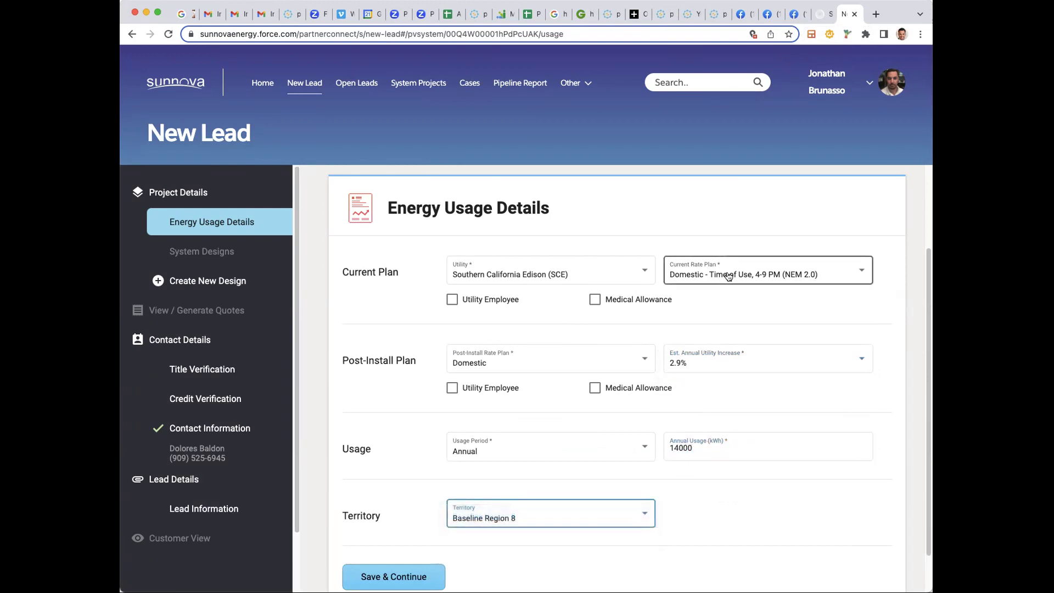
pyautogui.click(723, 362)
pyautogui.click(724, 362)
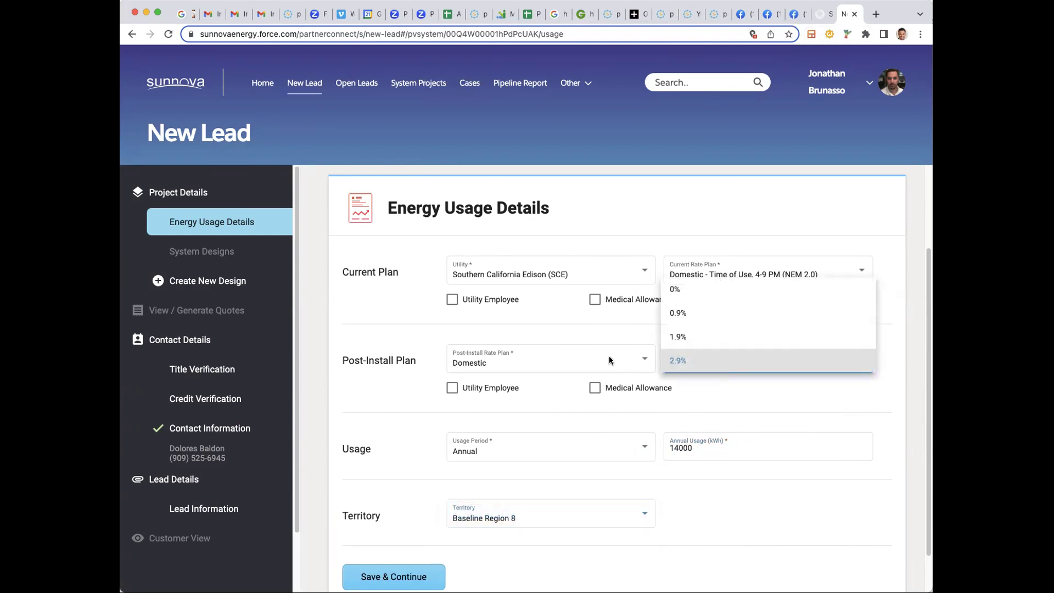
# Set the post-install rate plan to Residential - Domestic - Time of Use, PRIME, NEM 3.0.
pyautogui.click(606, 362)
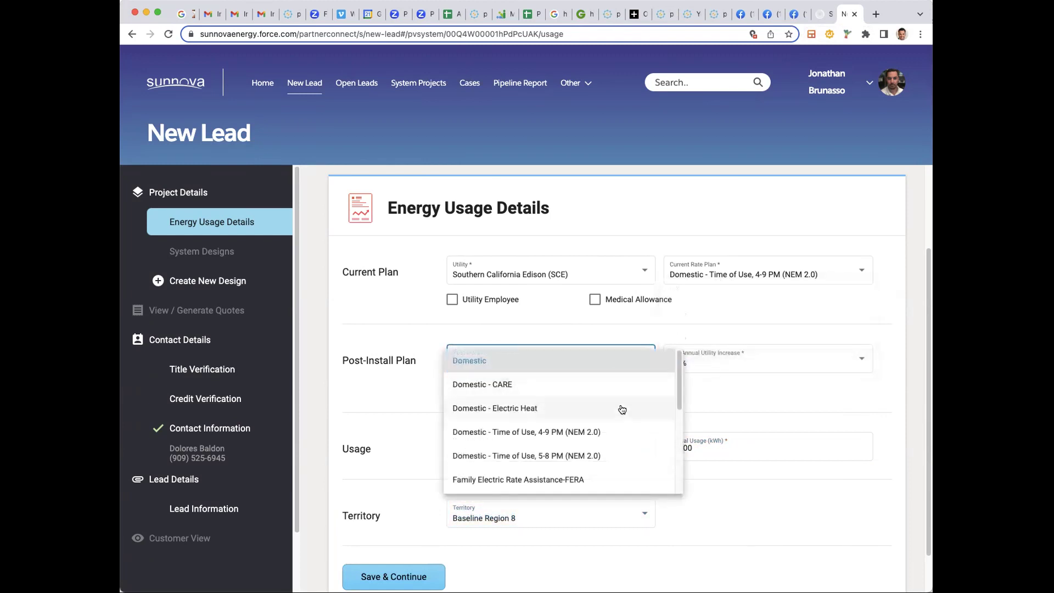
pyautogui.scroll(-4, 620, 410)
pyautogui.scroll(-4, 621, 411)
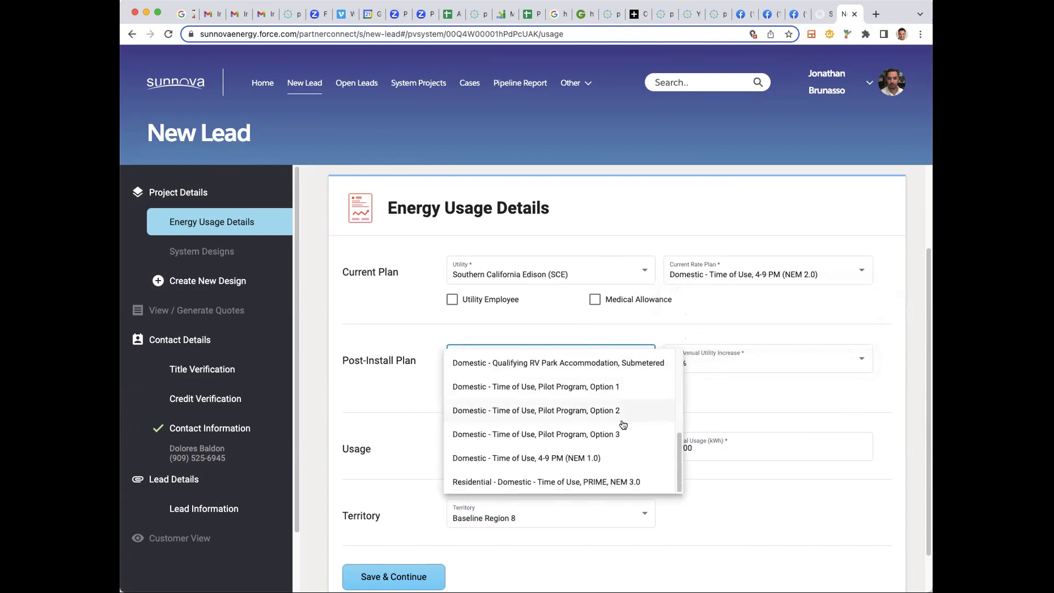
pyautogui.click(607, 483)
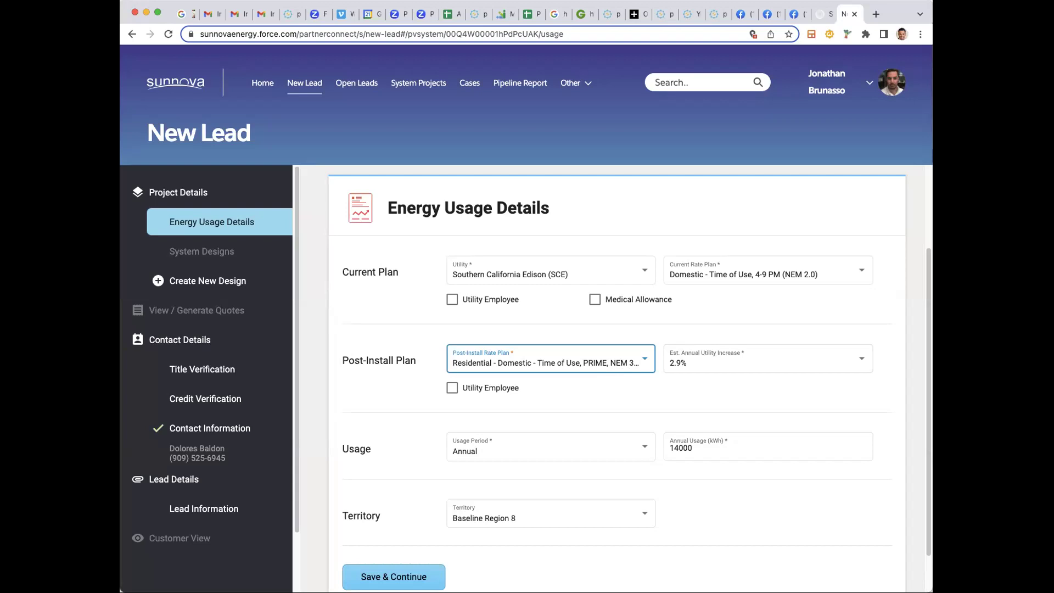
pyautogui.click(889, 154)
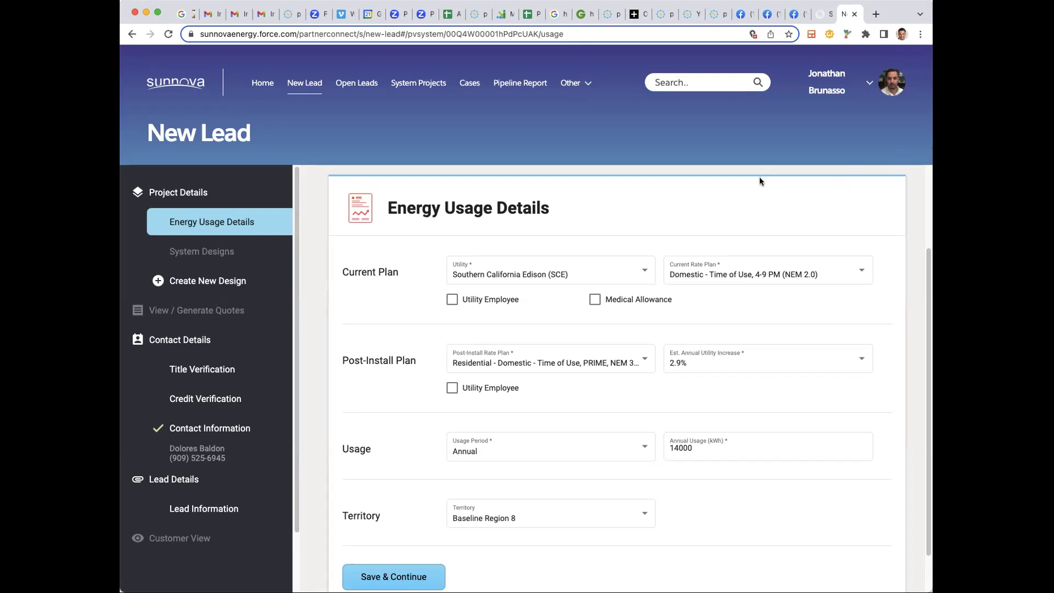
# Check the current rate plan options, keeping Domestic - Time of Use, 4-9 PM (NEM 2.0).
pyautogui.scroll(-1, 685, 220)
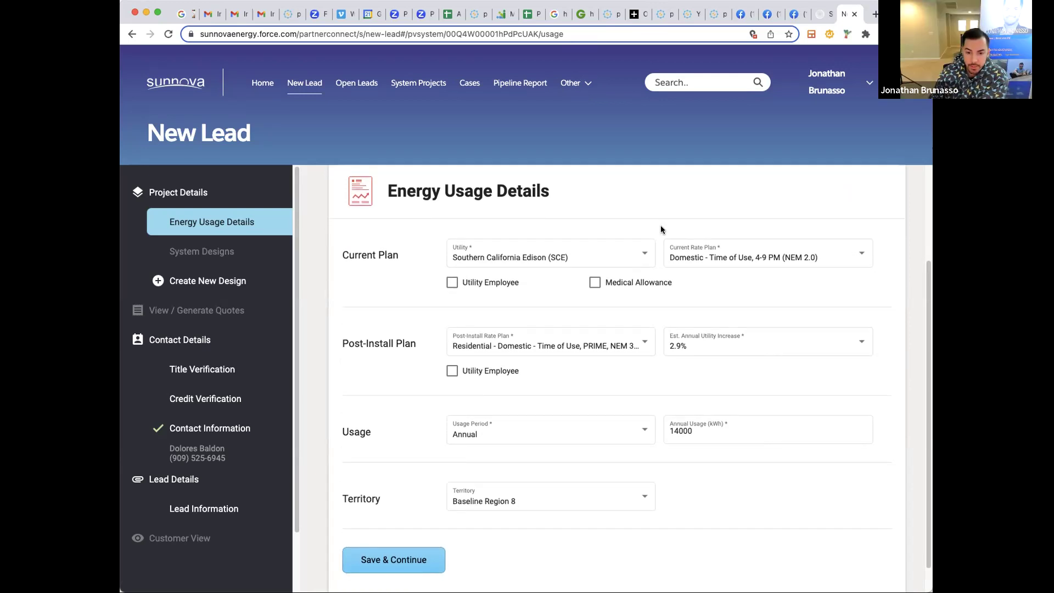
pyautogui.scroll(-1, 660, 226)
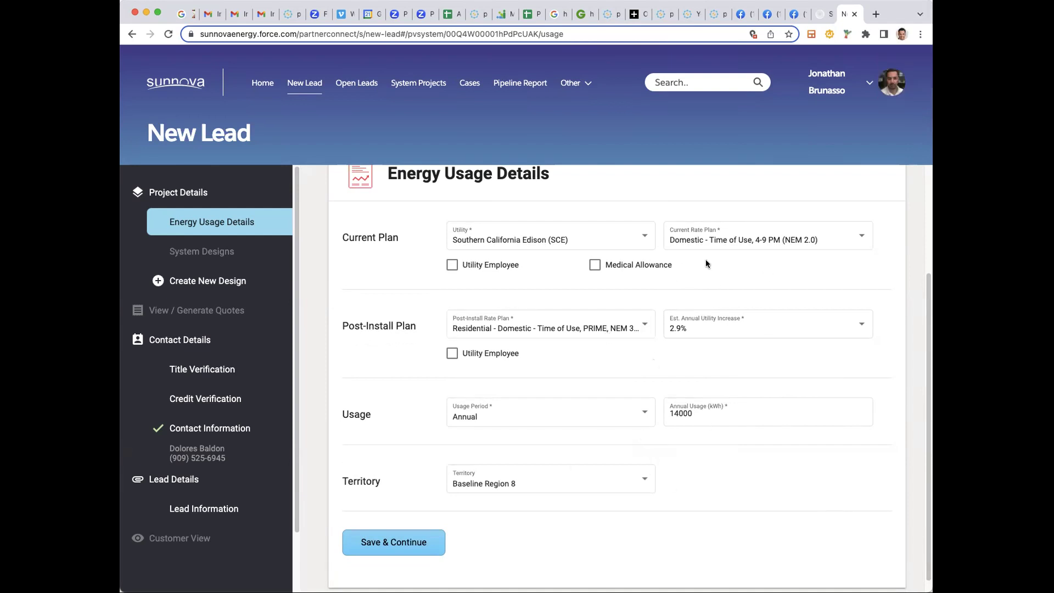
pyautogui.click(725, 242)
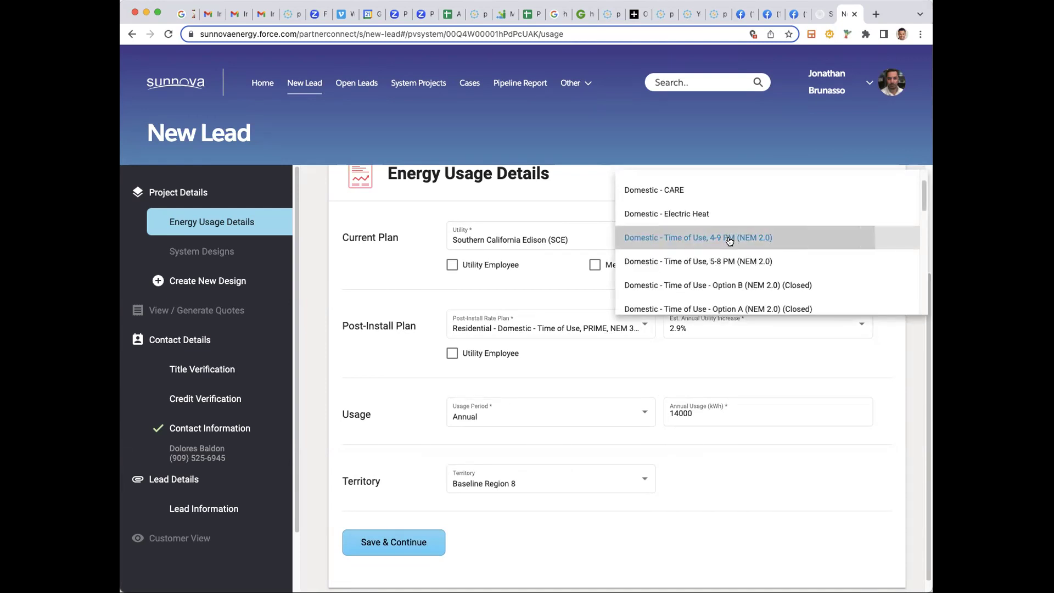
pyautogui.click(725, 240)
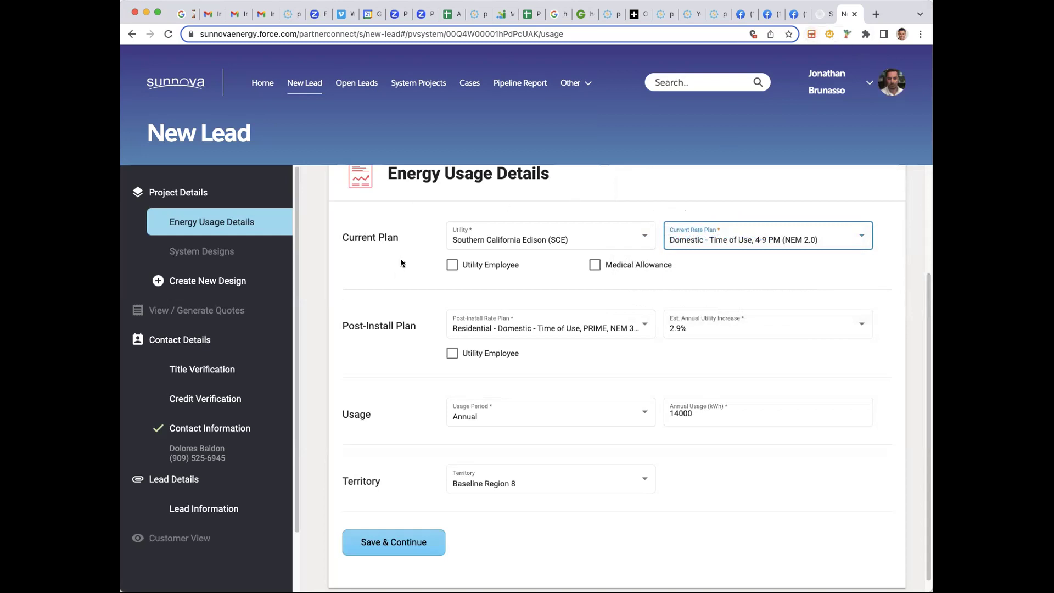
# Review the lead's solar system header, including the property address, lead source, owner and status, against the energy usage form.
pyautogui.scroll(5, 436, 261)
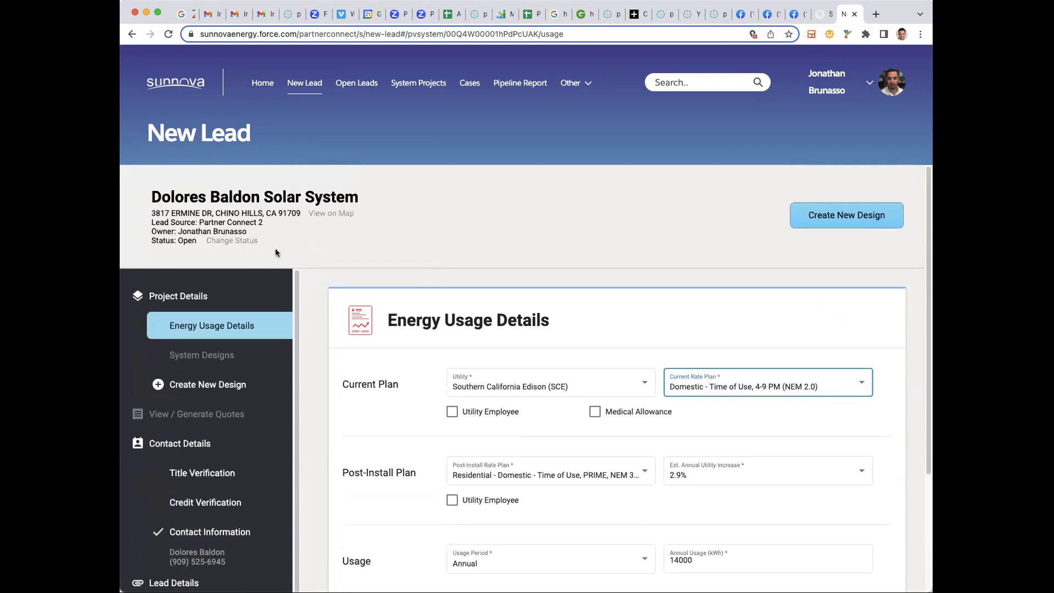
pyautogui.moveTo(135, 189); pyautogui.dragTo(391, 234)
pyautogui.click(390, 236)
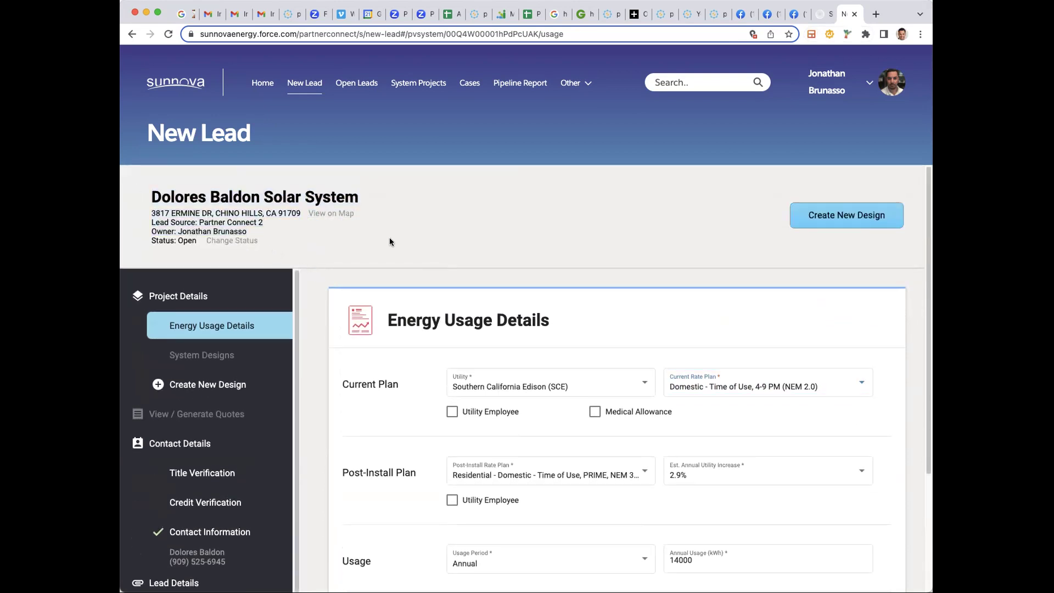
pyautogui.scroll(-4, 511, 274)
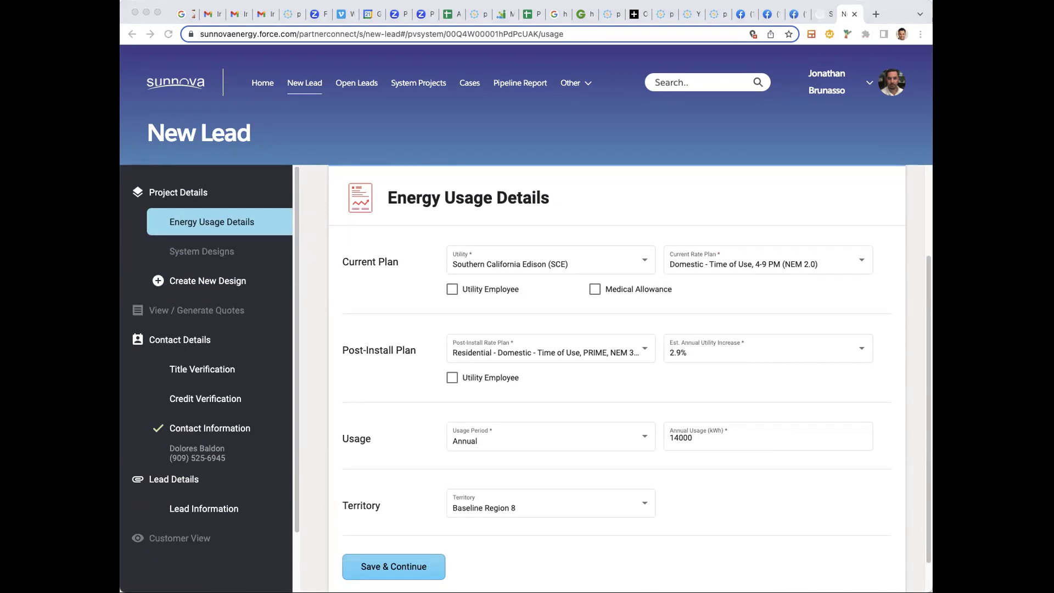
pyautogui.click(911, 276)
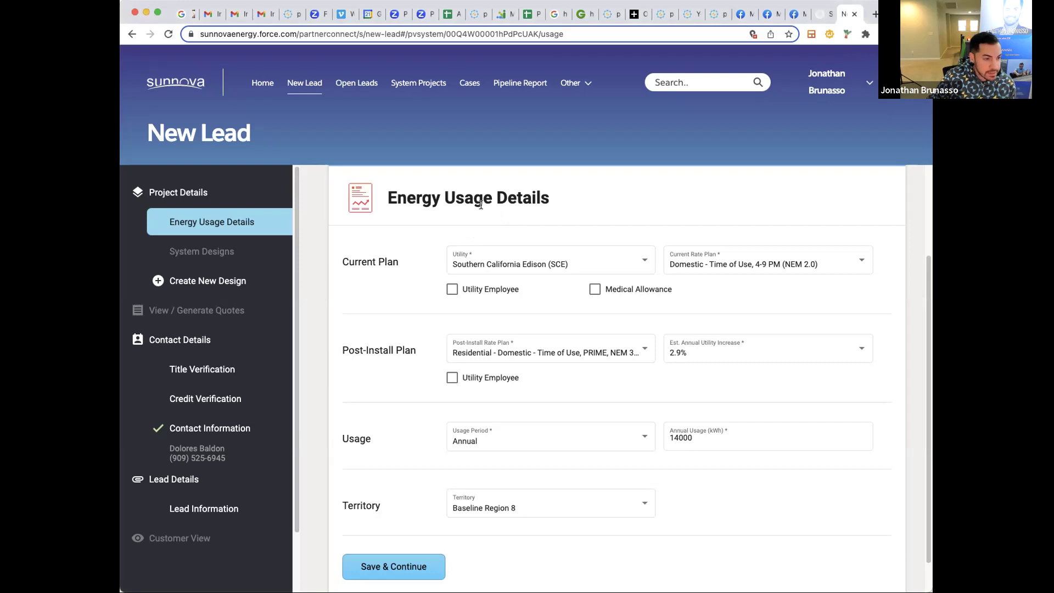
pyautogui.scroll(4, 288, 225)
pyautogui.tripleClick(183, 209)
pyautogui.click(189, 201)
pyautogui.moveTo(251, 197); pyautogui.dragTo(128, 192)
pyautogui.click(174, 196)
pyautogui.scroll(-2, 464, 245)
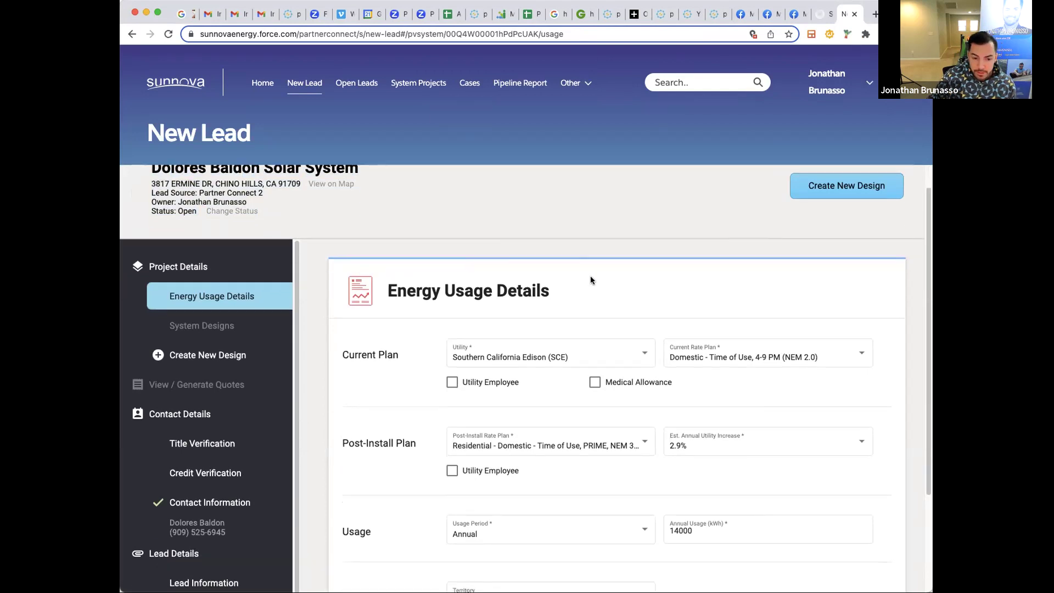
pyautogui.scroll(-3, 591, 279)
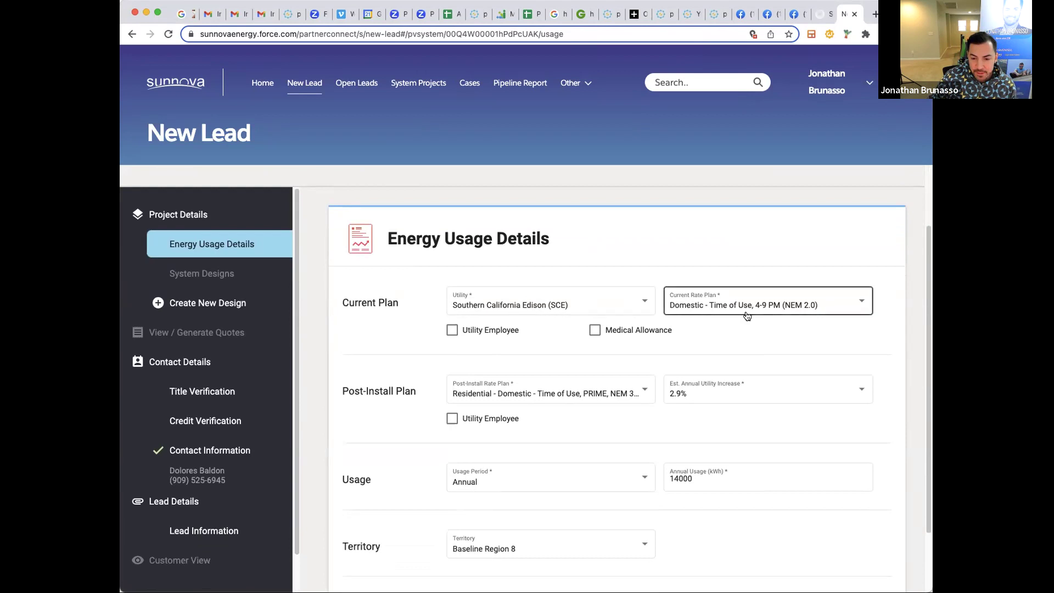
# Reselect Domestic - Time of Use, 4-9 PM (NEM 2.0) as the rate plan in the Current Plan section.
pyautogui.moveTo(400, 303); pyautogui.dragTo(315, 303)
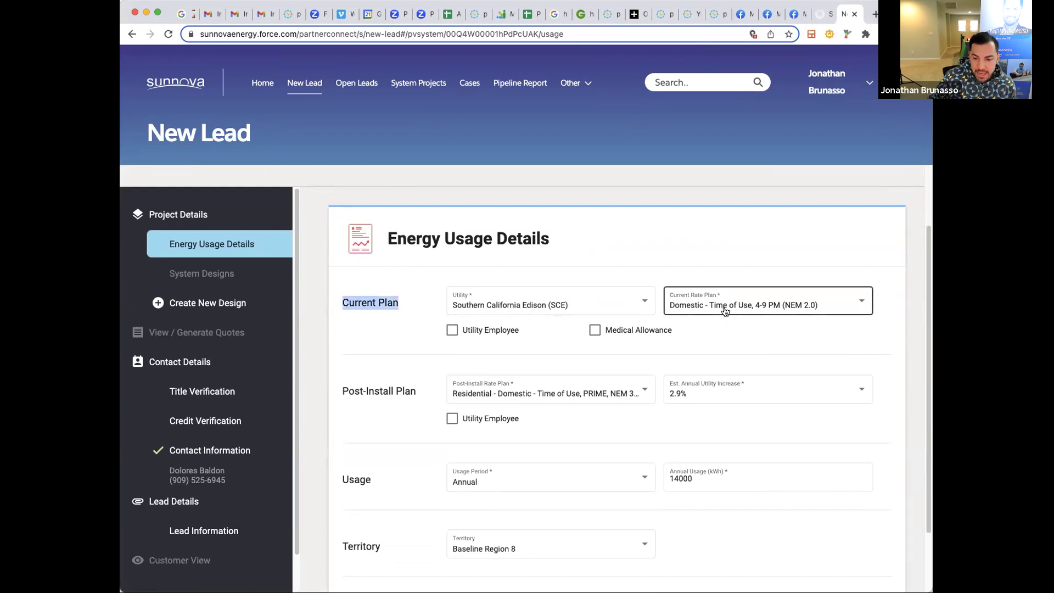
pyautogui.click(805, 311)
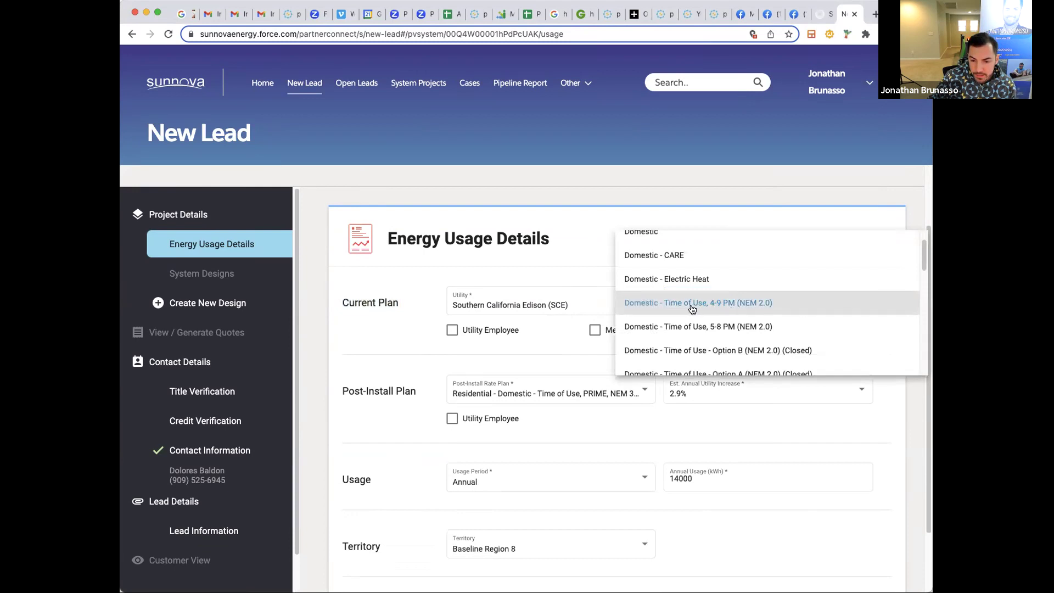
pyautogui.click(729, 305)
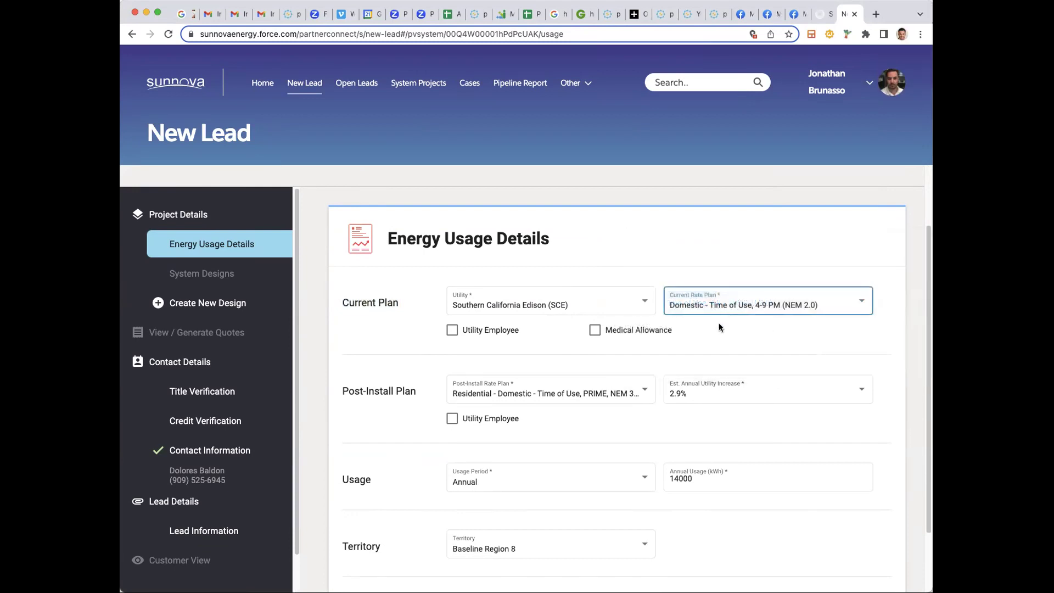
# Examine the available post-install rate plans and keep Residential - Domestic - Time of Use, PRIME, NEM 3.0 selected.
pyautogui.scroll(-1, 718, 326)
pyautogui.click(560, 371)
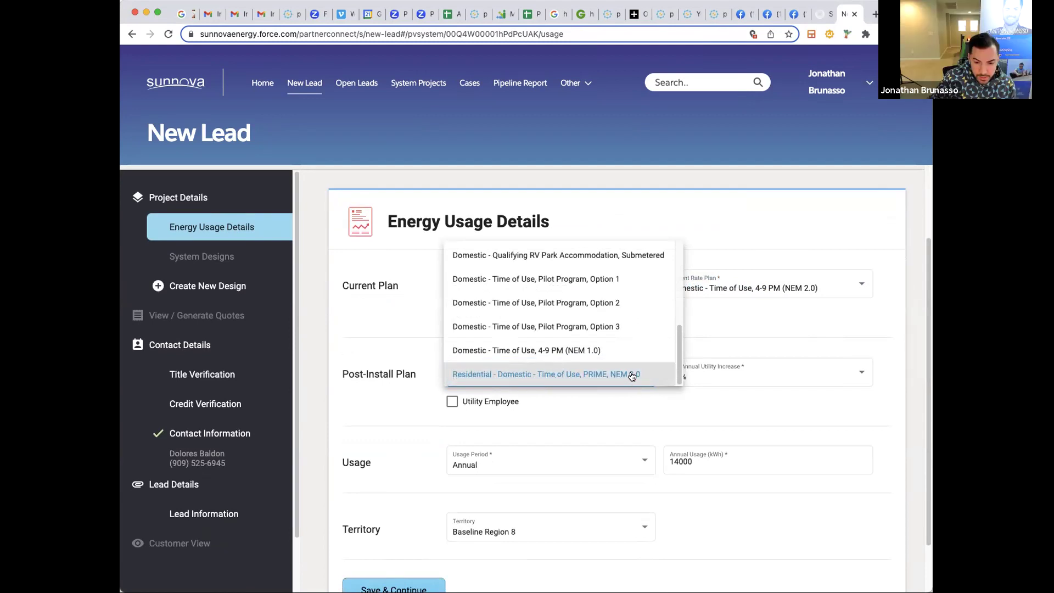
pyautogui.scroll(5, 632, 371)
pyautogui.scroll(-1, 632, 365)
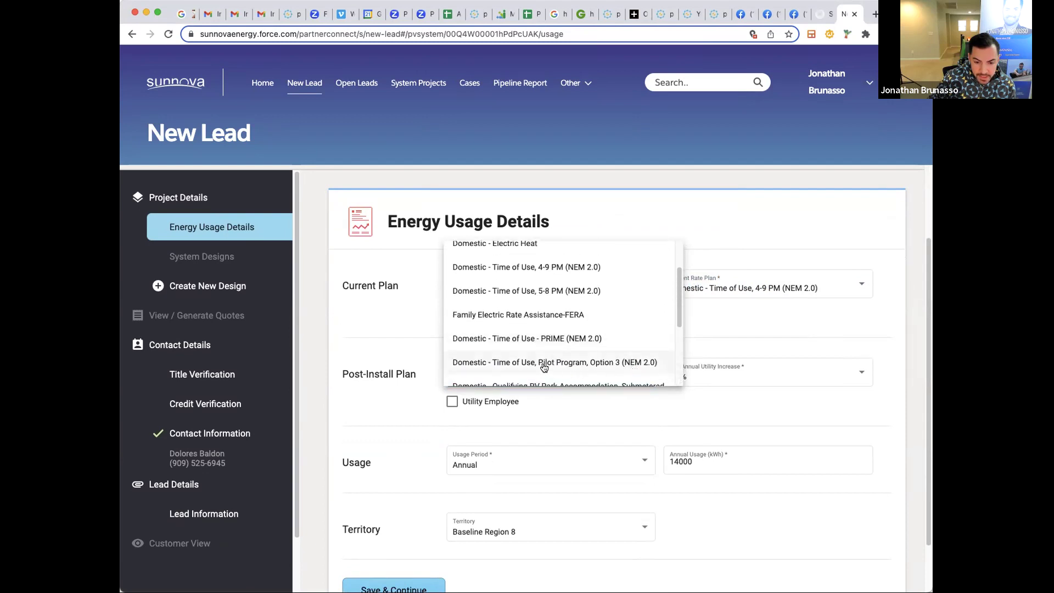
pyautogui.scroll(1, 581, 361)
pyautogui.scroll(2, 581, 362)
pyautogui.scroll(-5, 603, 357)
pyautogui.scroll(-1, 604, 357)
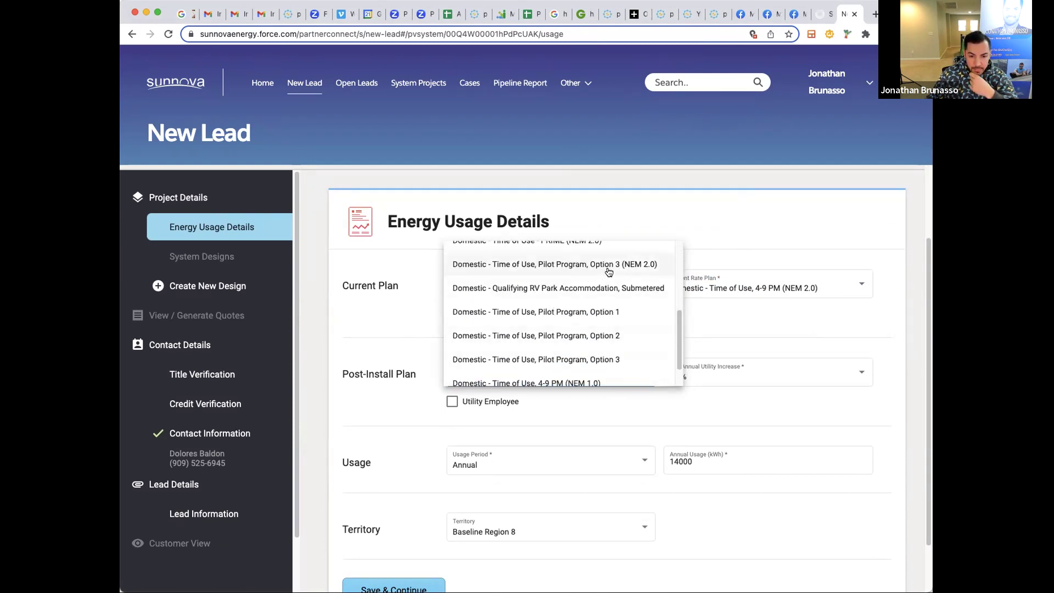
pyautogui.scroll(-1, 620, 271)
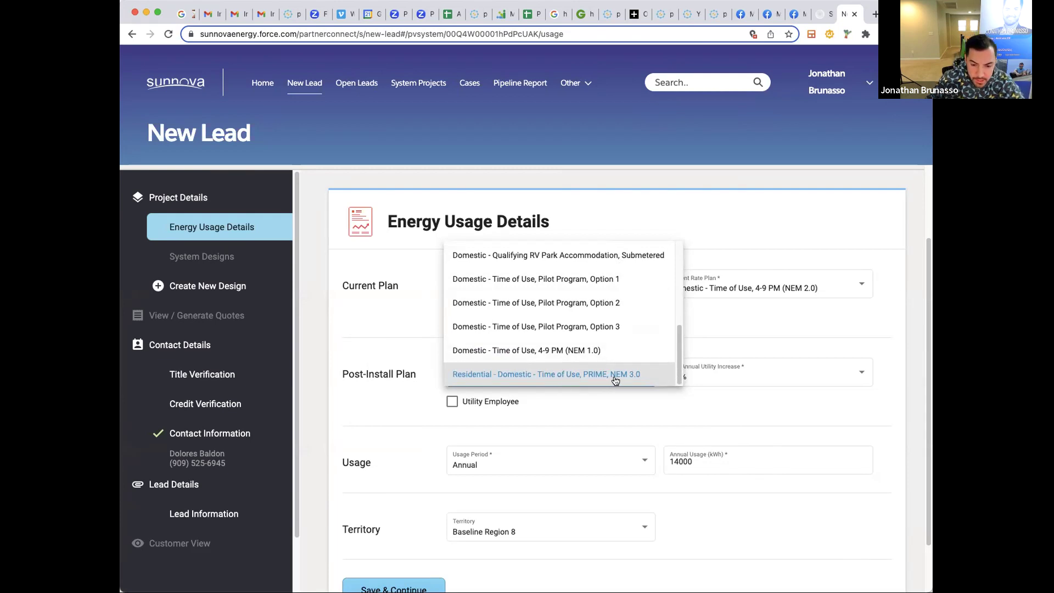
pyautogui.click(584, 376)
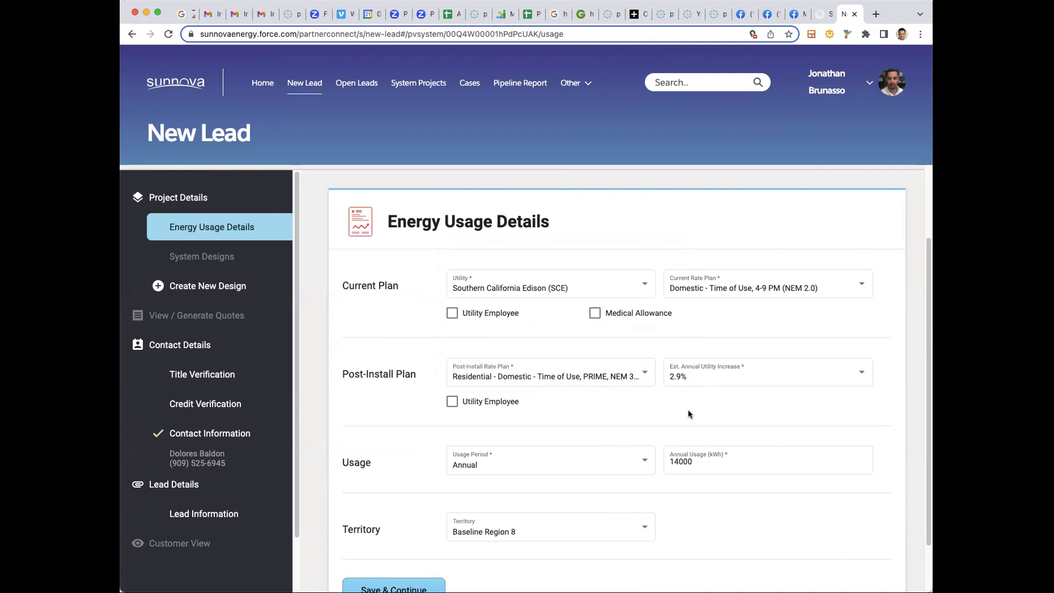
# Recheck the Post-Install Plan section, keeping the PRIME, NEM 3.0 rate plan and the 2.9% annual utility increase.
pyautogui.click(642, 378)
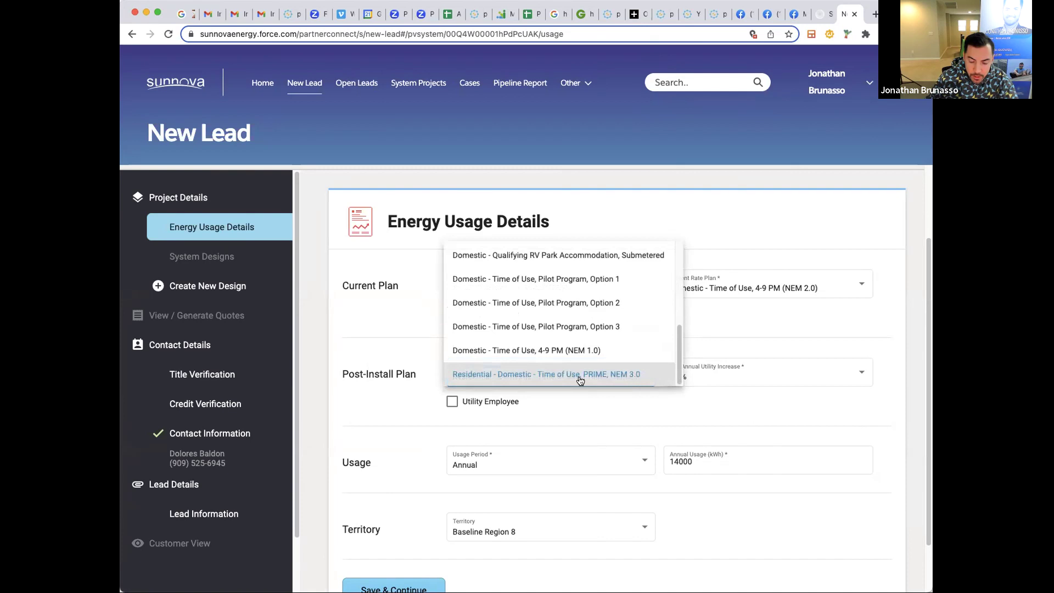
pyautogui.click(607, 377)
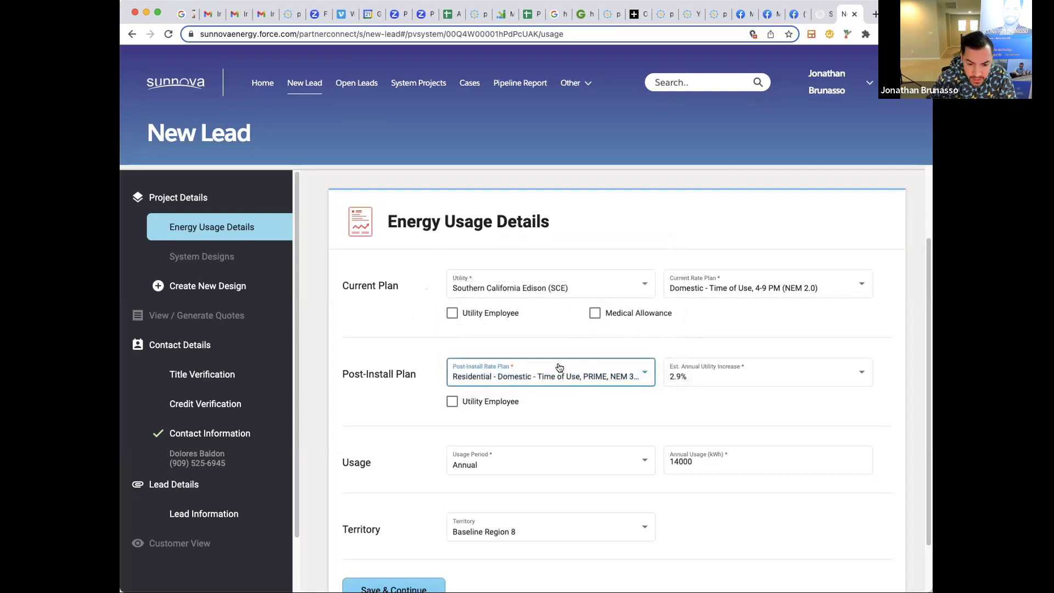
pyautogui.click(572, 375)
pyautogui.click(600, 376)
pyautogui.click(710, 376)
pyautogui.click(682, 376)
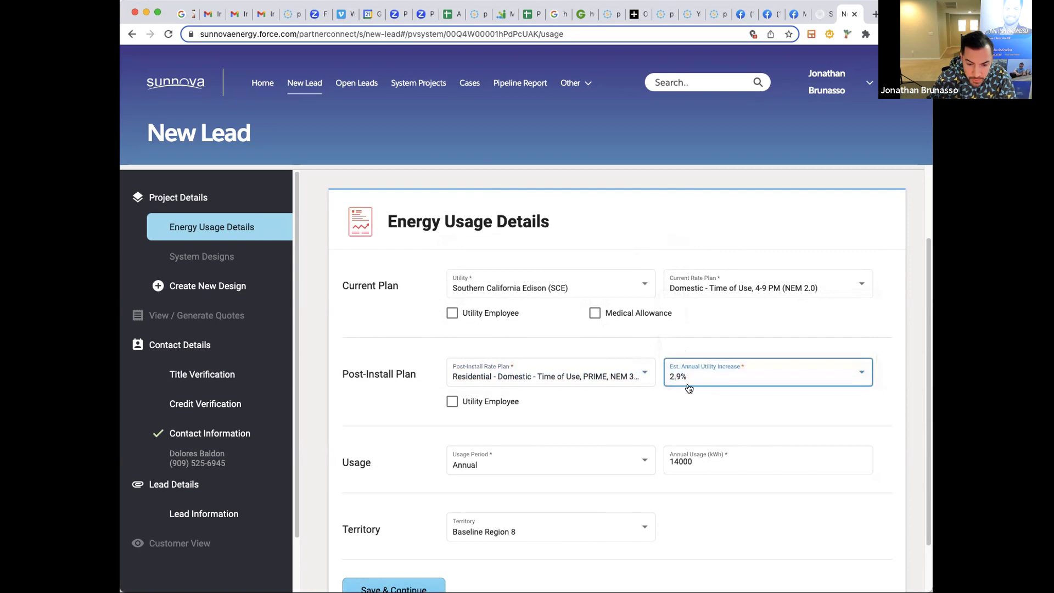
# Check the annual usage value and save the energy usage details to continue to the system designs.
pyautogui.scroll(-1, 688, 395)
pyautogui.doubleClick(674, 437)
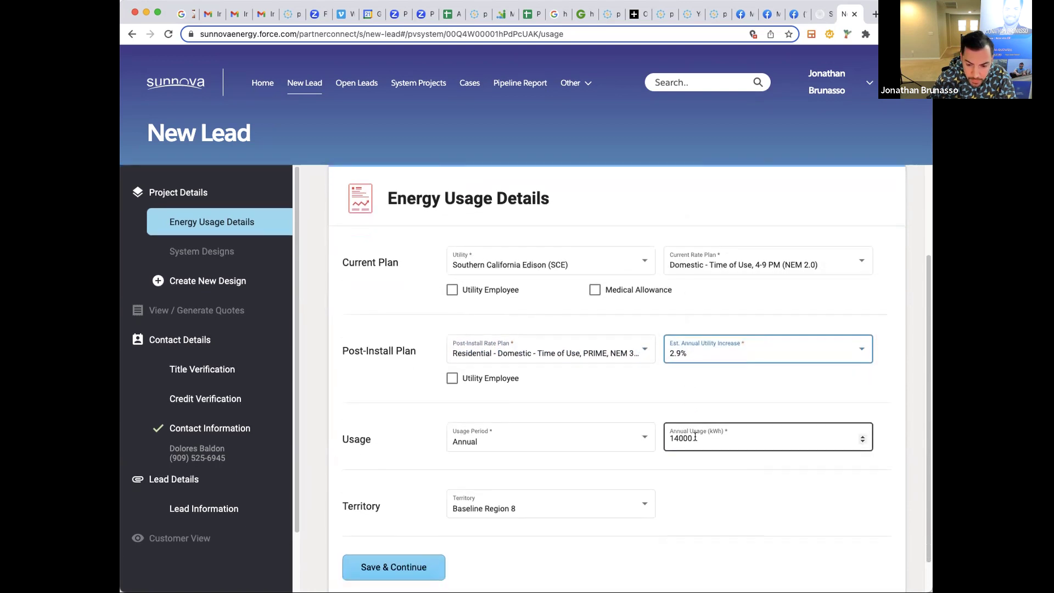
pyautogui.click(415, 569)
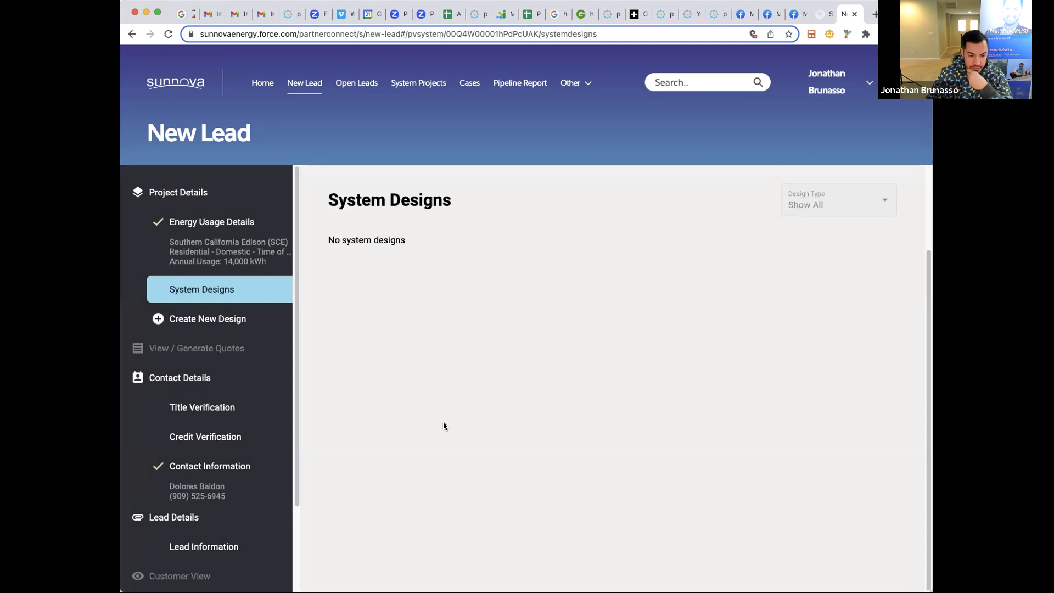
# Create a new partner design and set Array 1's module to REC Solar, model REC400AA PURE BLACK.
pyautogui.click(241, 322)
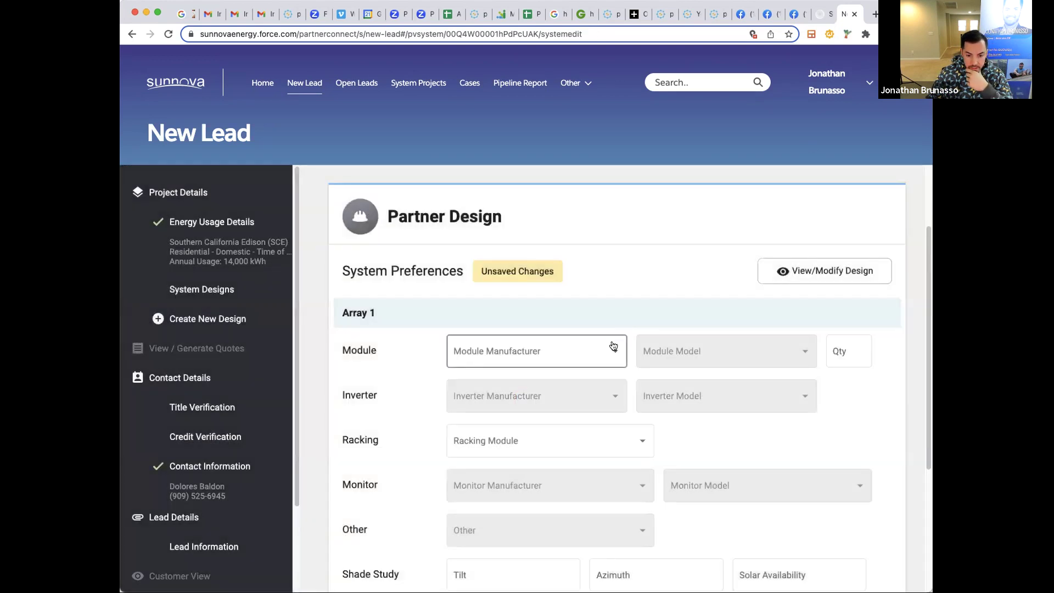
pyautogui.click(609, 351)
pyautogui.scroll(-1, 527, 439)
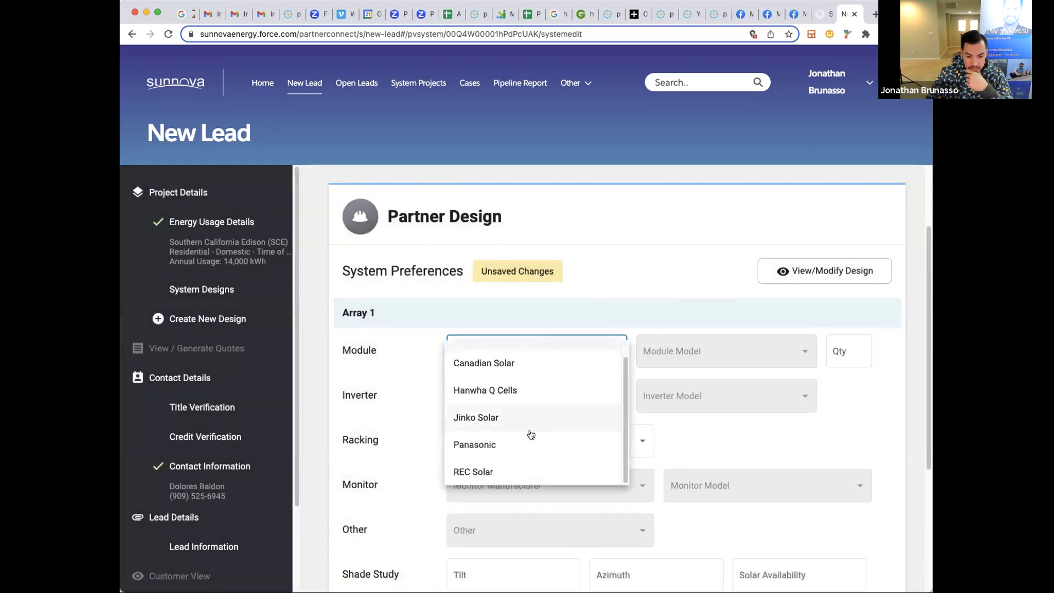
pyautogui.click(518, 469)
pyautogui.click(765, 357)
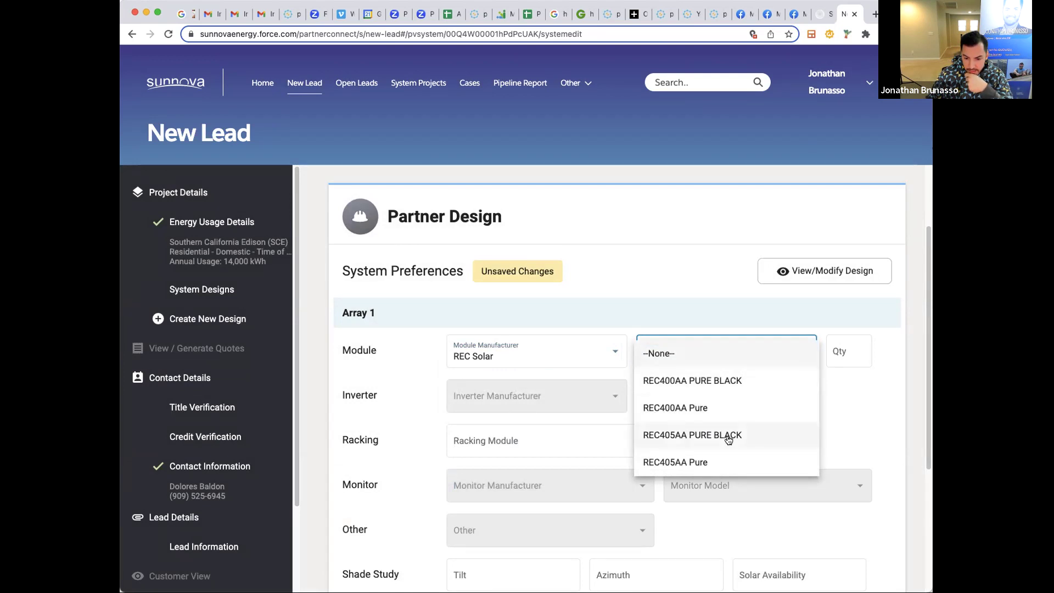
pyautogui.click(692, 380)
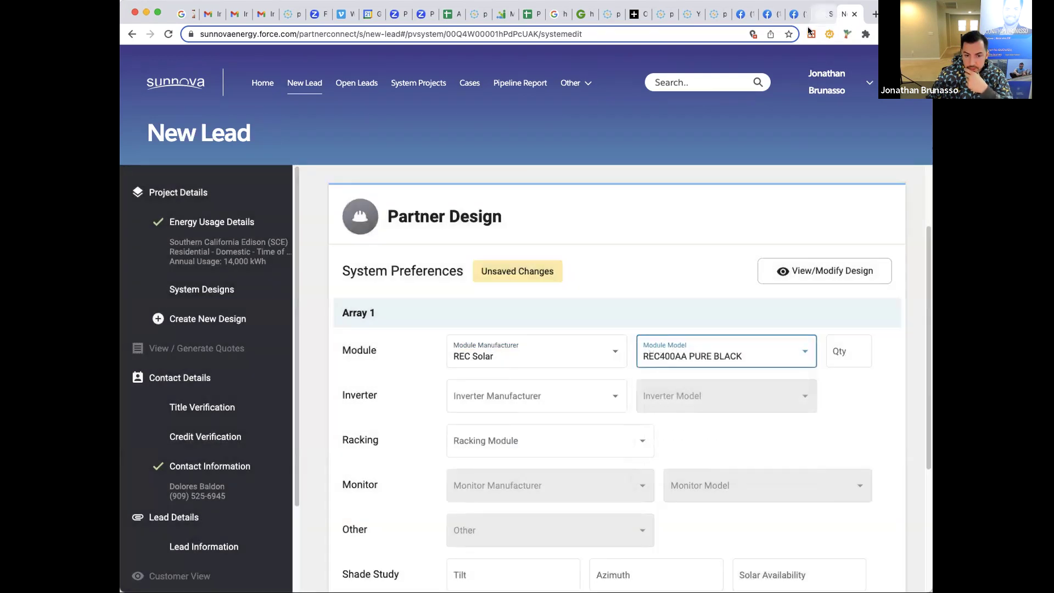
# Switch to the Solo solar proposal and look up the system's module type and quantity.
pyautogui.click(823, 13)
pyautogui.click(844, 190)
pyautogui.scroll(8, 351, 269)
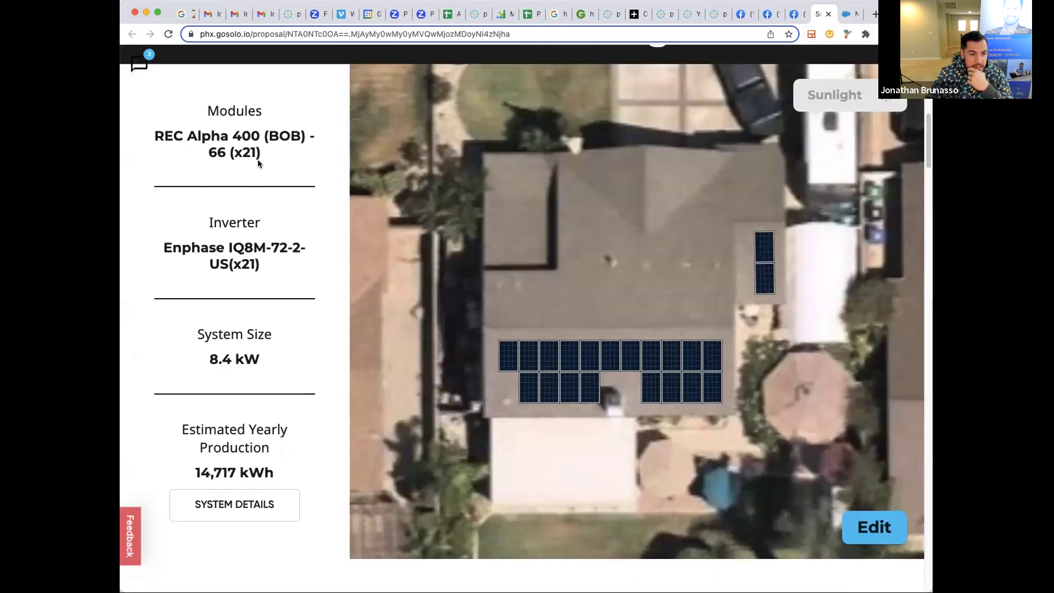
# Recheck the module quantity in the Solo proposal, switch back to Sunnova and set Array 1's module quantity to 21.
pyautogui.moveTo(258, 163); pyautogui.dragTo(183, 138)
pyautogui.click(847, 14)
pyautogui.click(823, 15)
pyautogui.click(841, 16)
pyautogui.click(848, 350)
pyautogui.write('21')
# Set Array 1's inverter to manufacturer Enphase Energy Inc, model IQ8M-72-2-US.
pyautogui.click(612, 397)
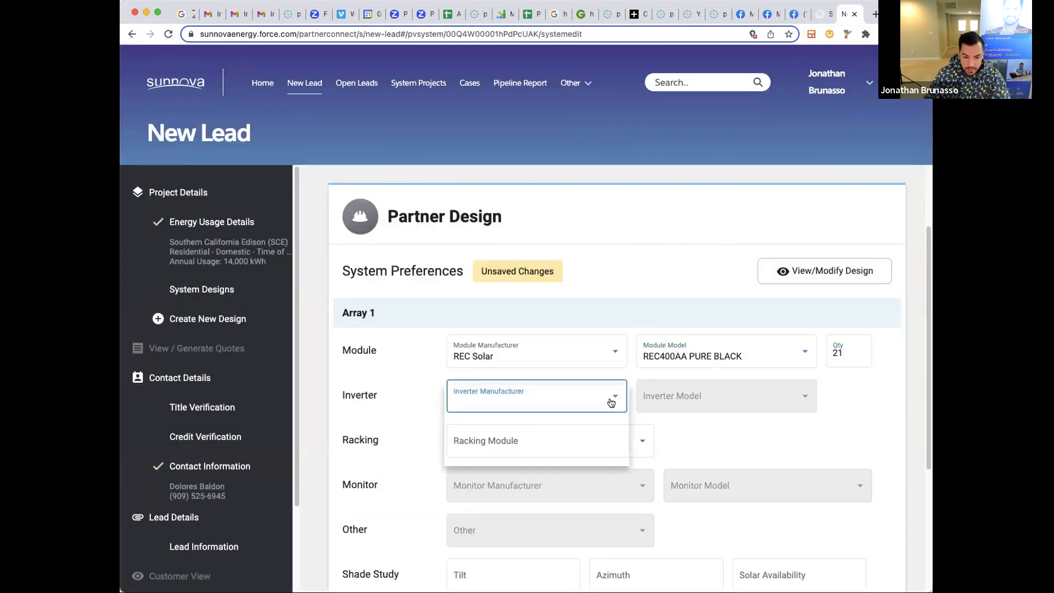
pyautogui.click(538, 426)
pyautogui.click(713, 397)
pyautogui.scroll(-4, 726, 424)
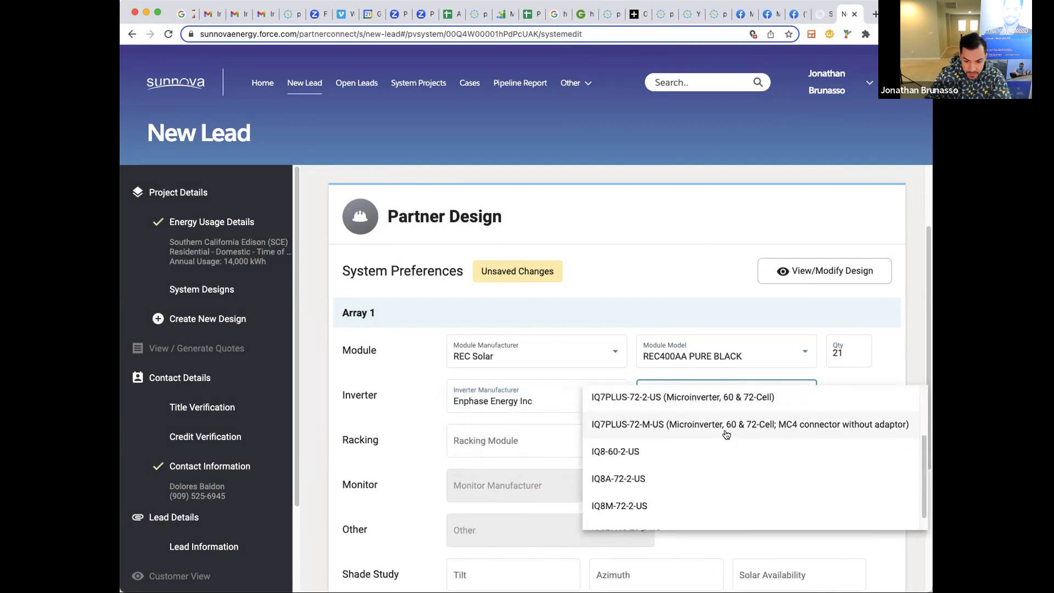
pyautogui.click(704, 488)
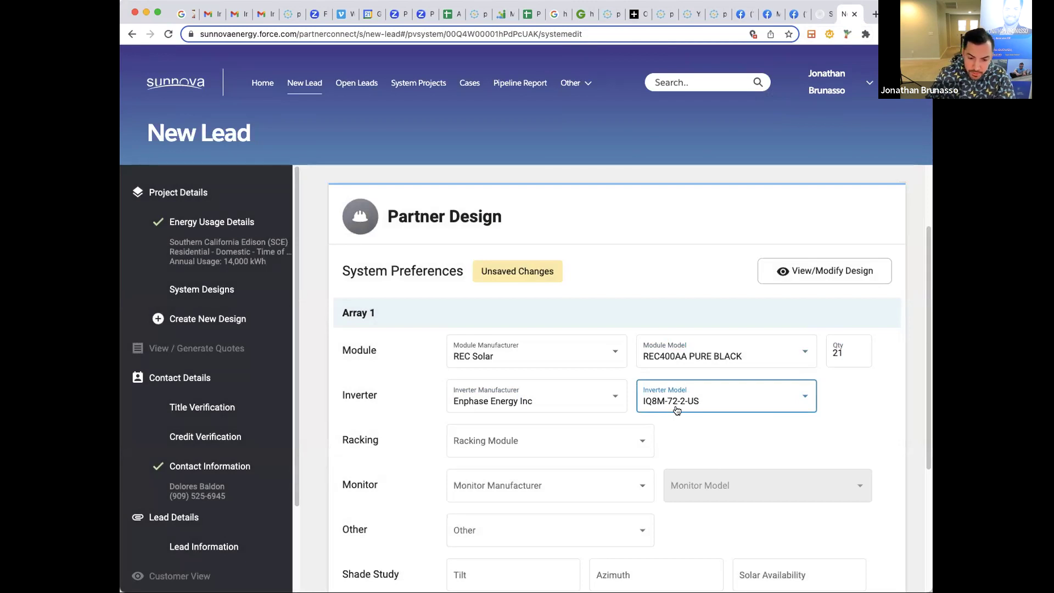
# Set Array 1's racking to Unirac and its monitor to Enphase Energy Inc, model ENV-IQ-AM1-240M.
pyautogui.click(595, 443)
pyautogui.click(494, 470)
pyautogui.scroll(-1, 554, 450)
pyautogui.click(548, 467)
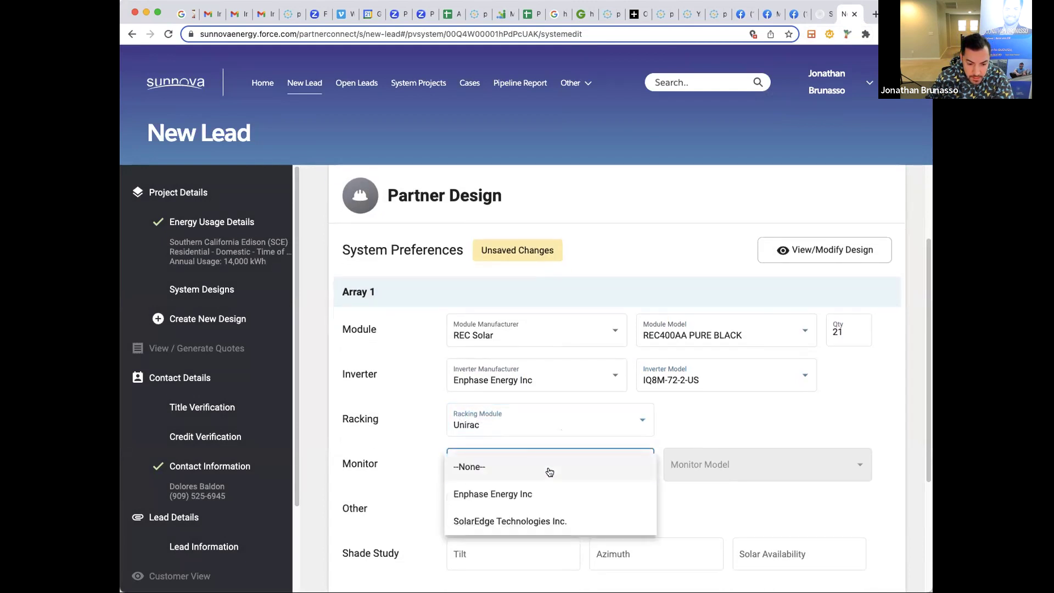
pyautogui.click(542, 497)
pyautogui.click(710, 473)
pyautogui.click(700, 366)
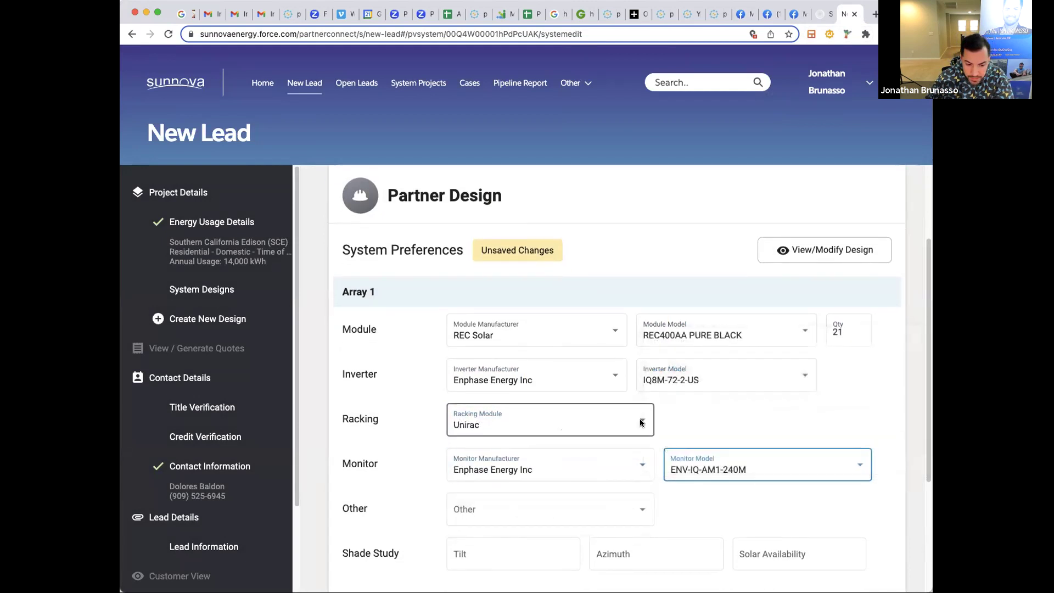
# Switch to the Solo proposal and look up array 1's azimuth, tilt and shade in the system details.
pyautogui.scroll(-3, 630, 456)
pyautogui.click(822, 13)
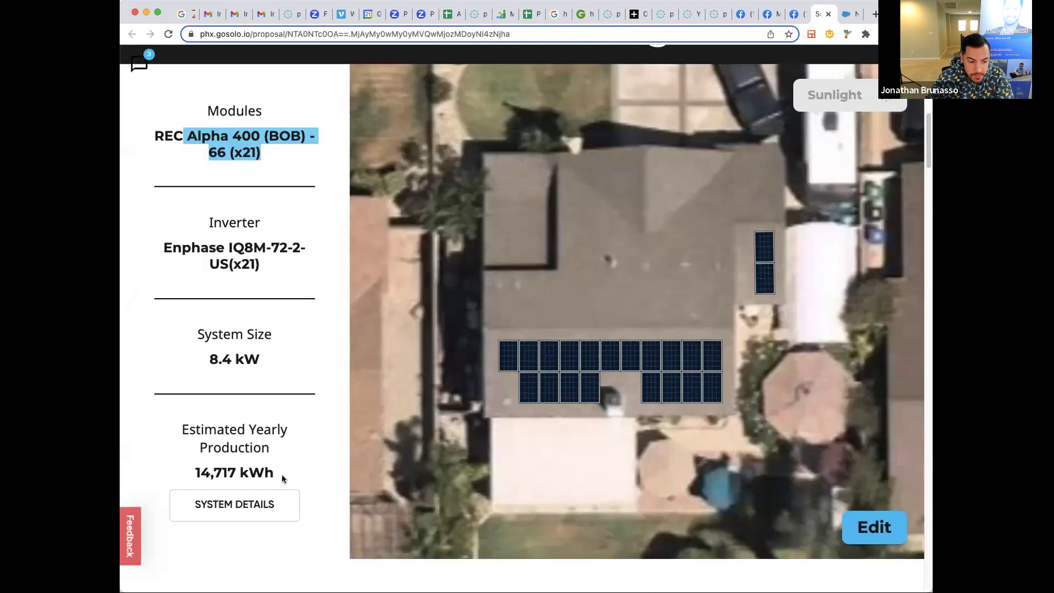
pyautogui.click(263, 501)
pyautogui.moveTo(546, 239); pyautogui.dragTo(476, 237)
pyautogui.moveTo(578, 240); pyautogui.dragTo(564, 238)
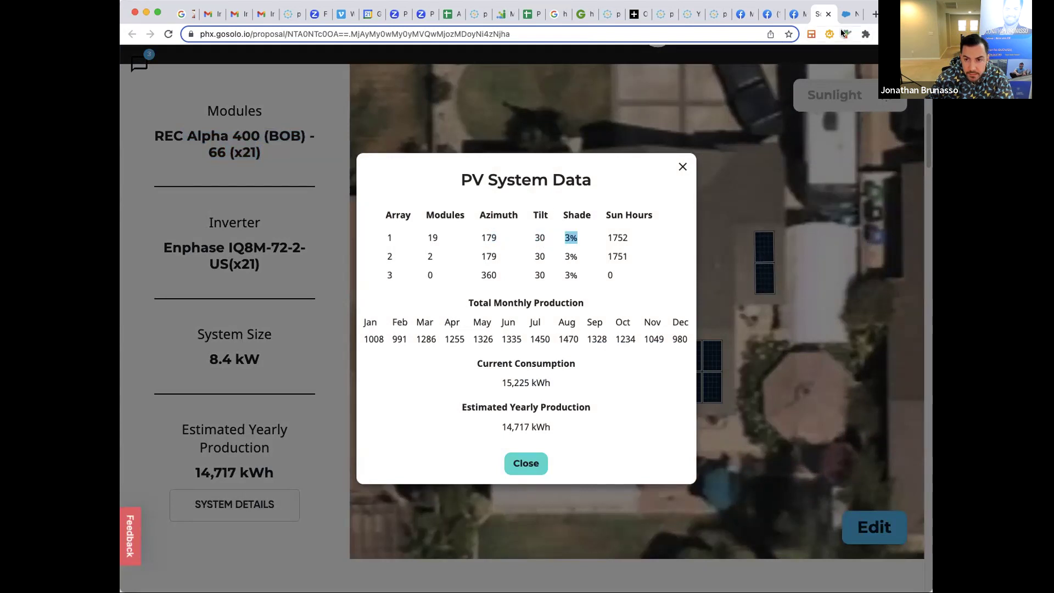
# Return to Sunnova and fill in Array 1's shade study with tilt 30, azimuth 179 and solar availability 97.
pyautogui.click(845, 19)
pyautogui.click(500, 466)
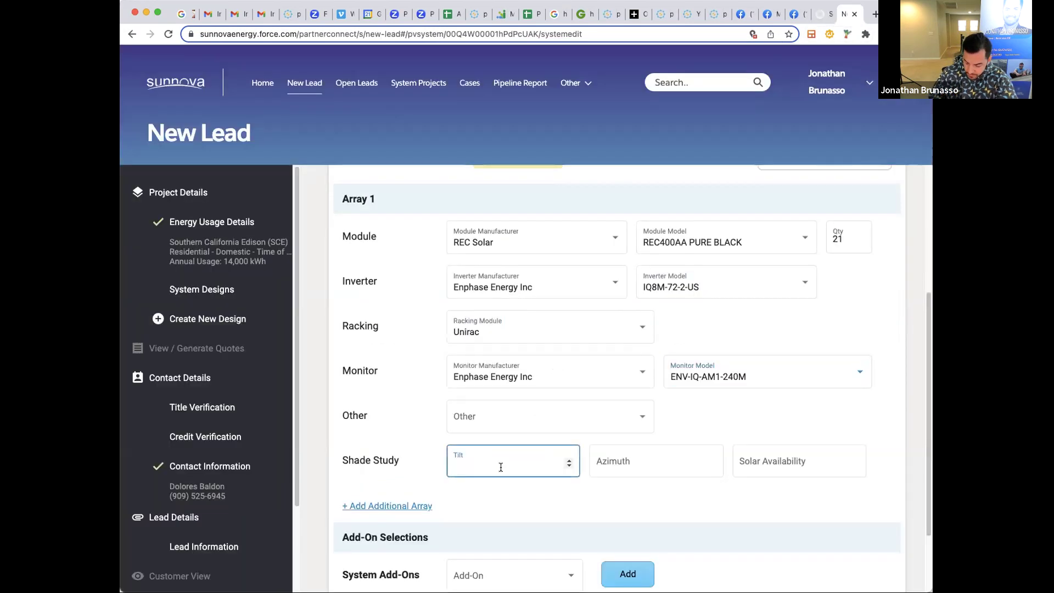
pyautogui.click(624, 456)
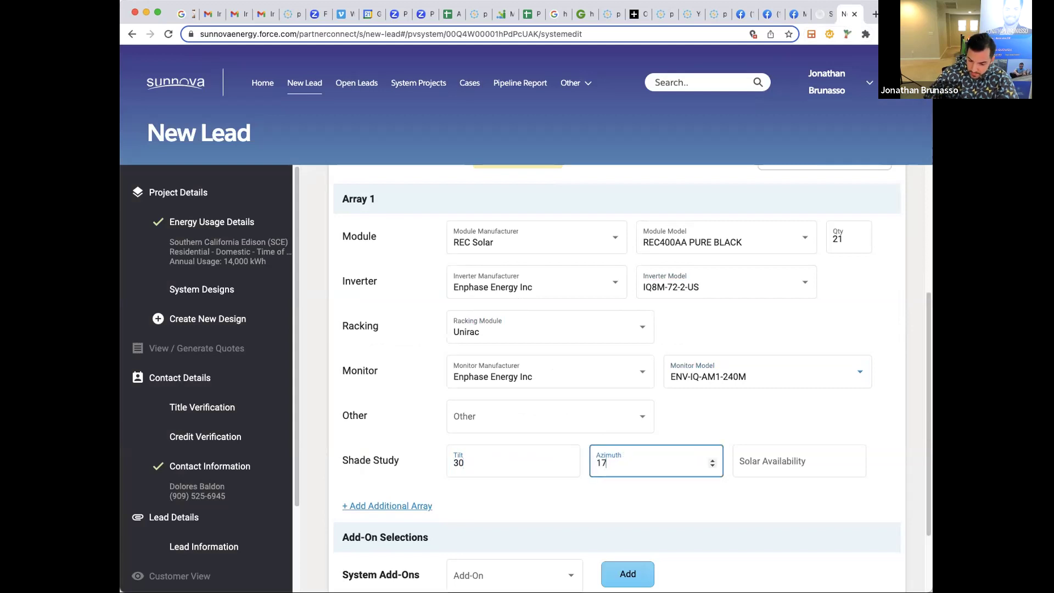
pyautogui.click(783, 456)
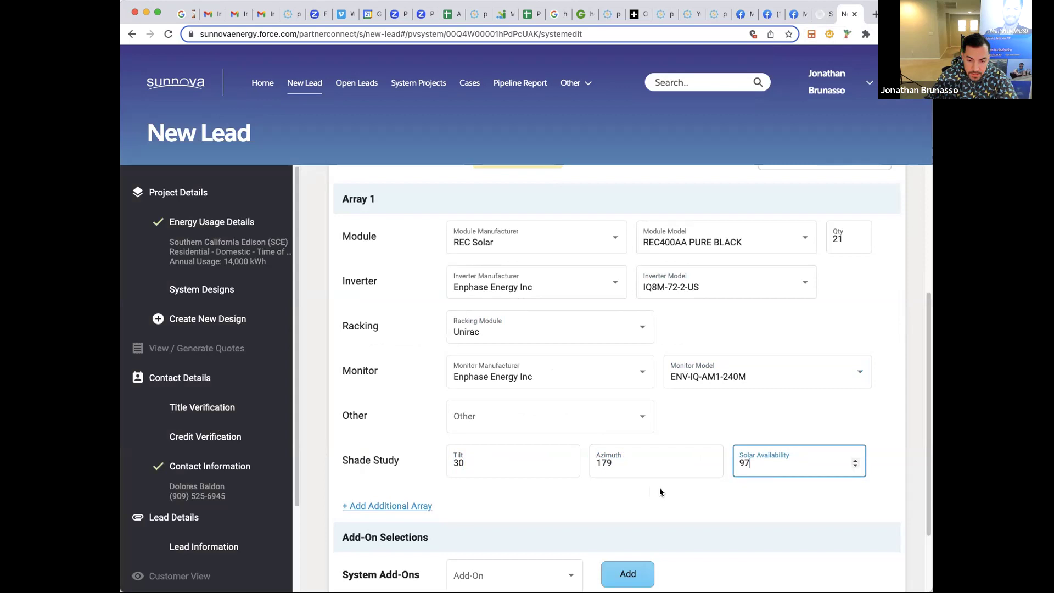
# Switch to the Solo proposal, compare the first two arrays in the PV system data and close it.
pyautogui.scroll(-3, 680, 513)
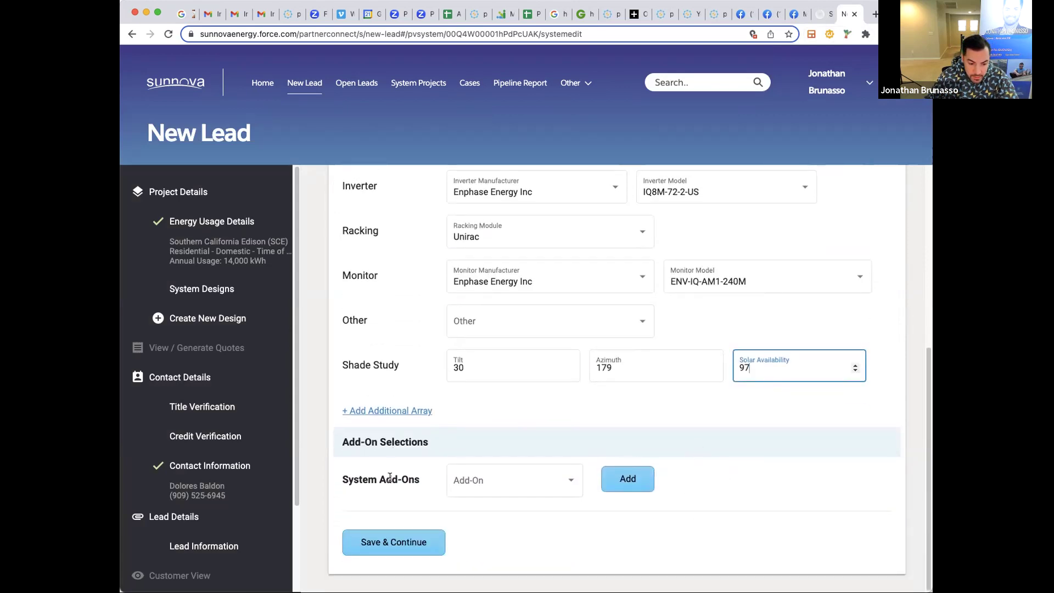
pyautogui.moveTo(410, 481); pyautogui.dragTo(352, 488)
pyautogui.click(420, 479)
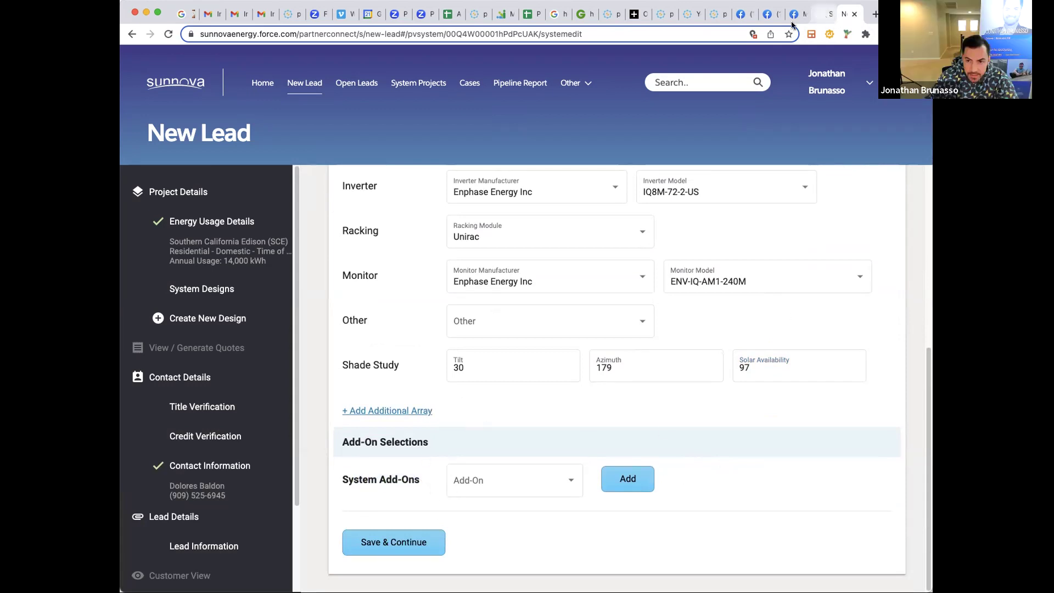
pyautogui.click(822, 13)
pyautogui.moveTo(426, 234); pyautogui.dragTo(442, 255)
pyautogui.click(442, 255)
pyautogui.click(520, 461)
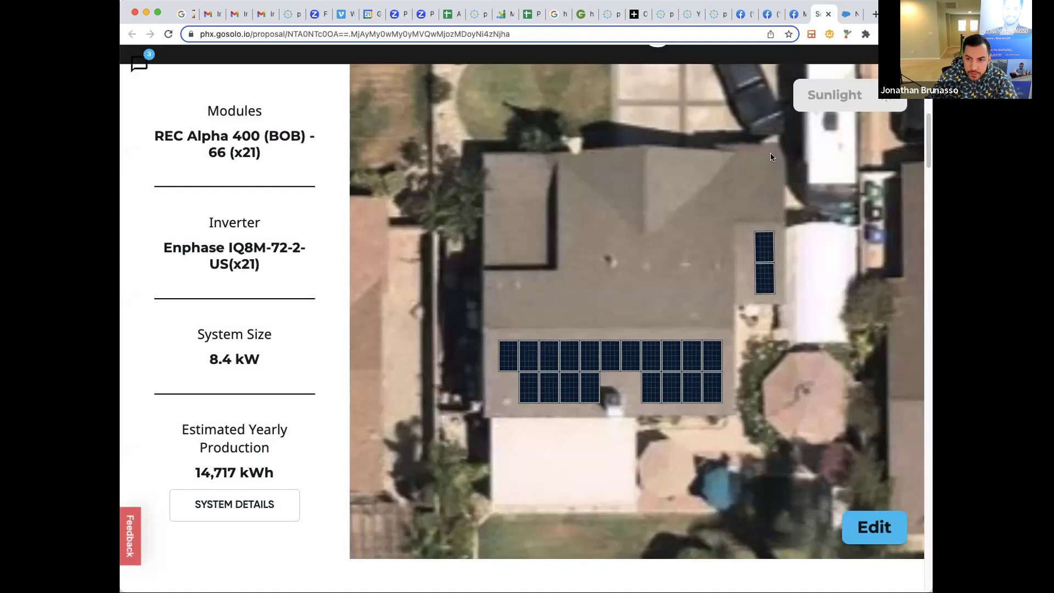
# Return to the Sunnova design and add a Battery system add-on with Enphase Energy Inc as the storage manufacturer.
pyautogui.click(845, 16)
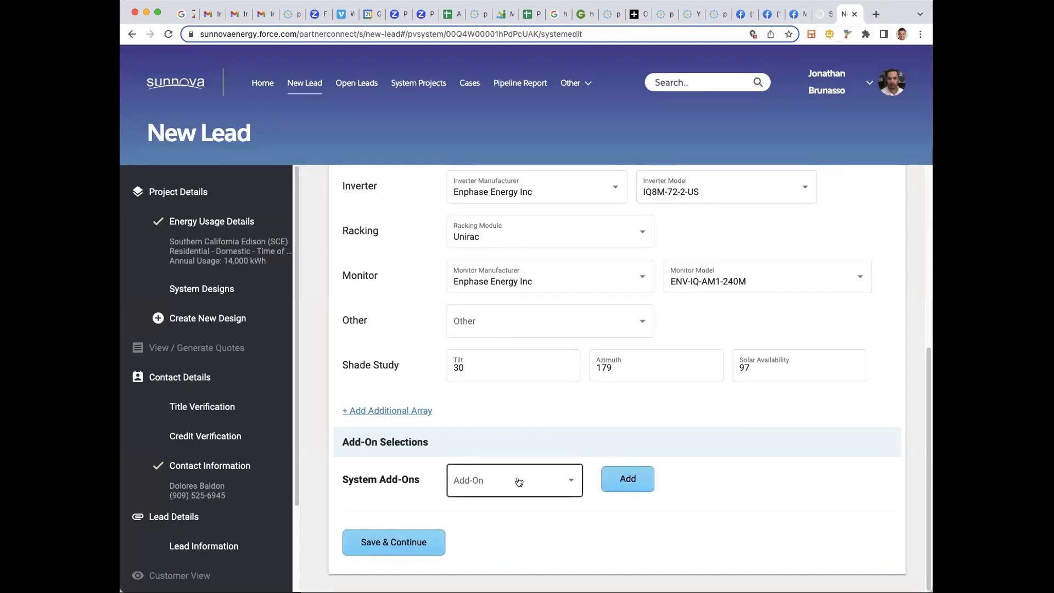
pyautogui.moveTo(380, 481); pyautogui.dragTo(426, 483)
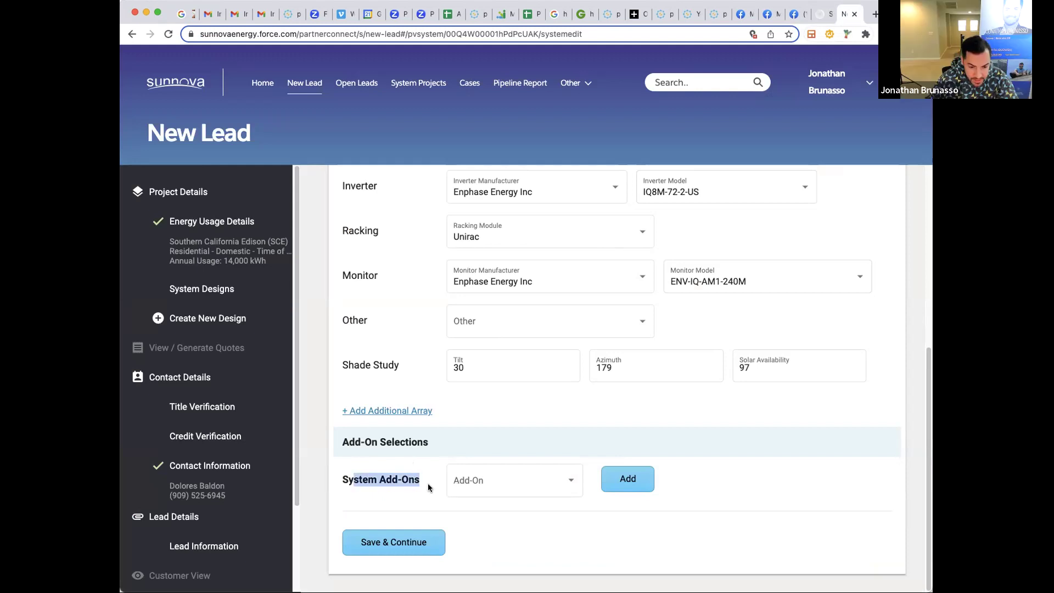
pyautogui.click(546, 487)
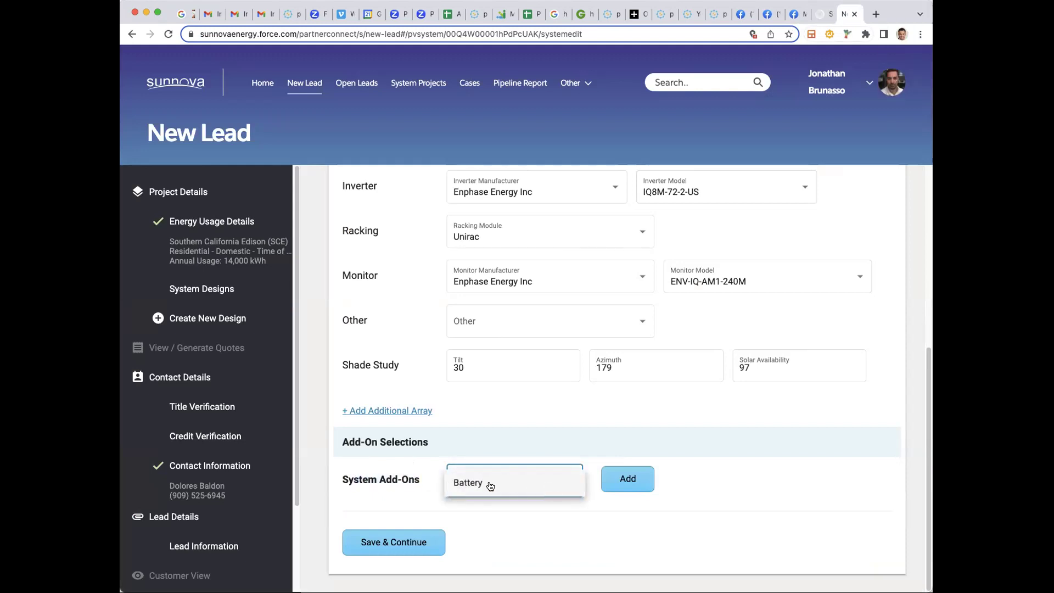
pyautogui.click(494, 484)
pyautogui.click(630, 485)
pyautogui.scroll(-3, 713, 458)
pyautogui.click(598, 442)
pyautogui.click(562, 462)
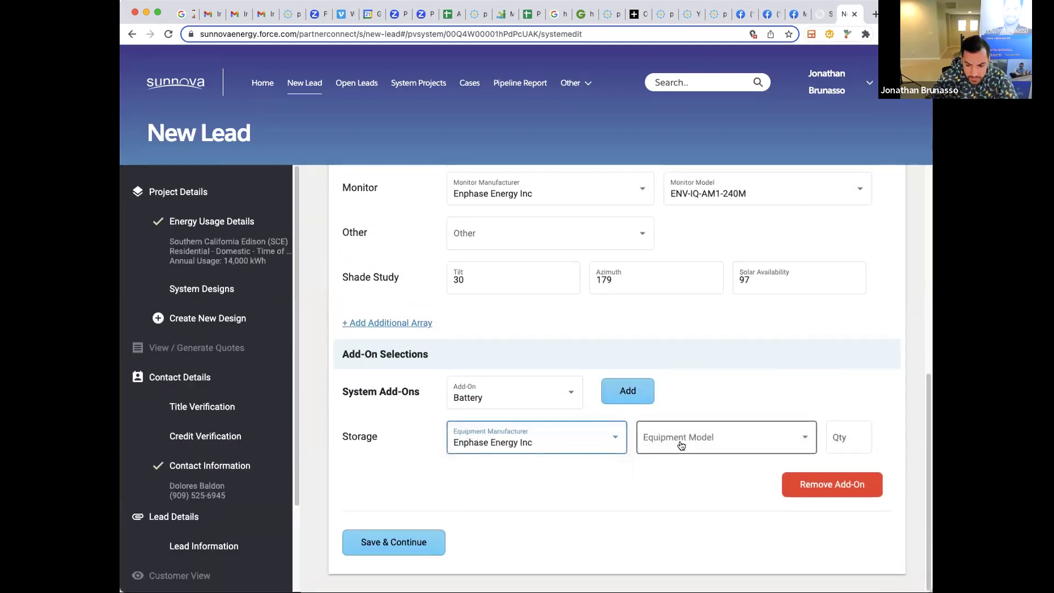
# Set the storage model to Enphase IQ Battery Module 3T (3.36 kWh) with quantity 3, and the battery inverter quantity to 12.
pyautogui.click(680, 442)
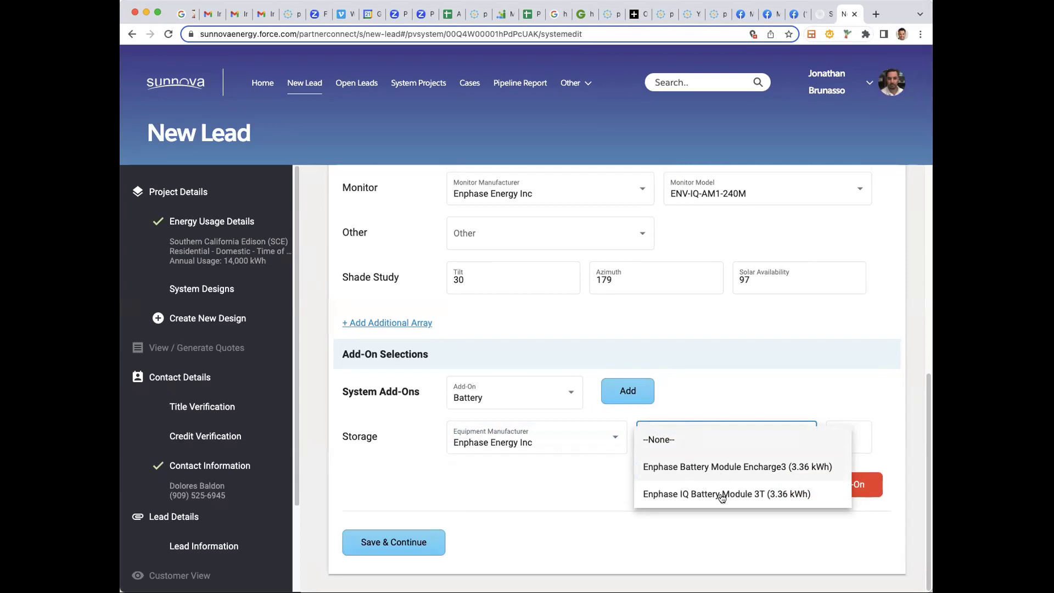
pyautogui.click(723, 494)
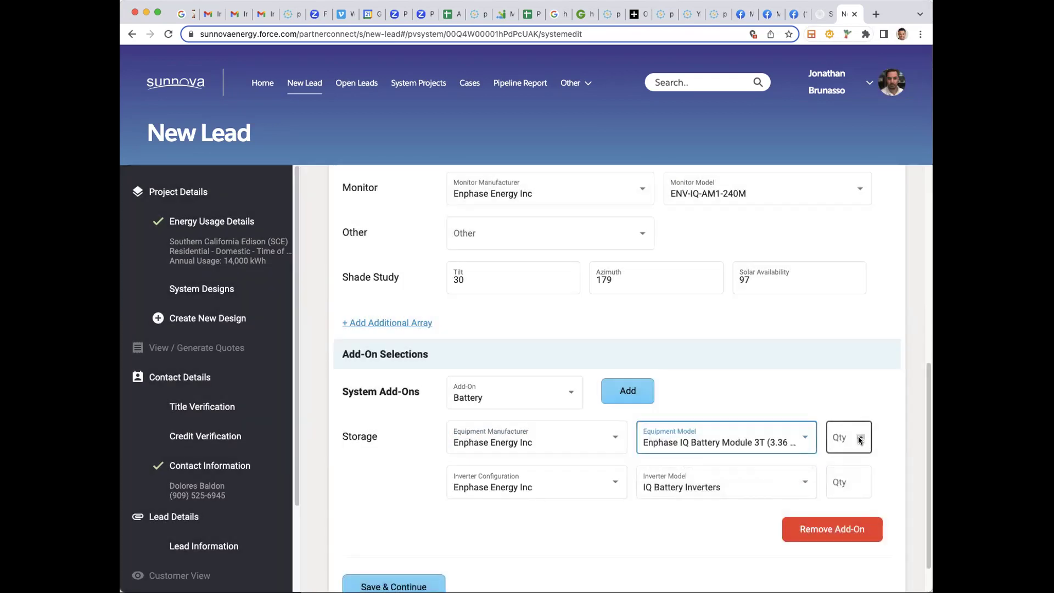
pyautogui.scroll(-1, 676, 444)
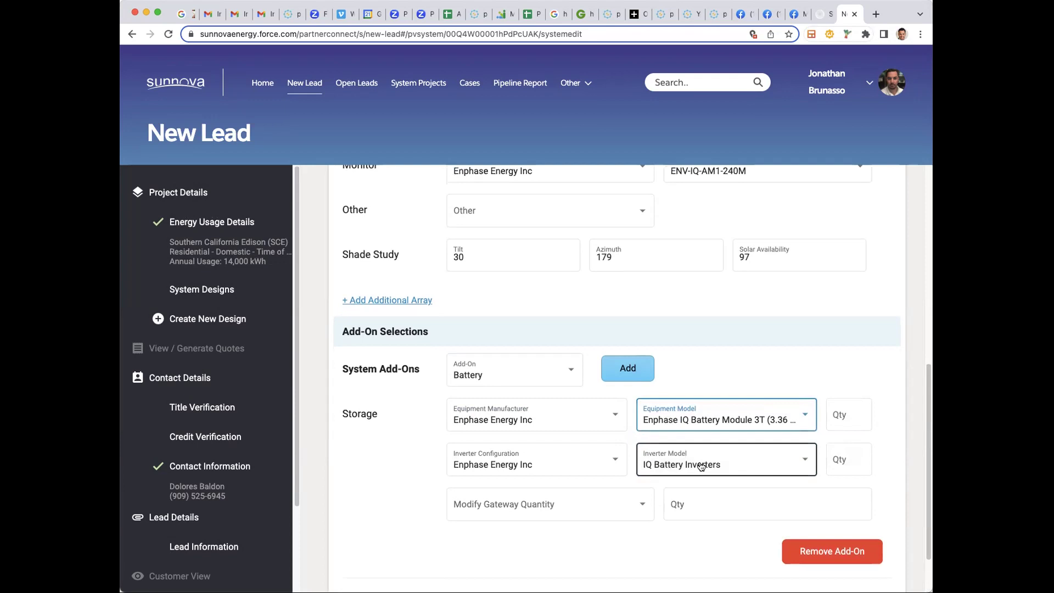
pyautogui.click(848, 416)
pyautogui.write('3')
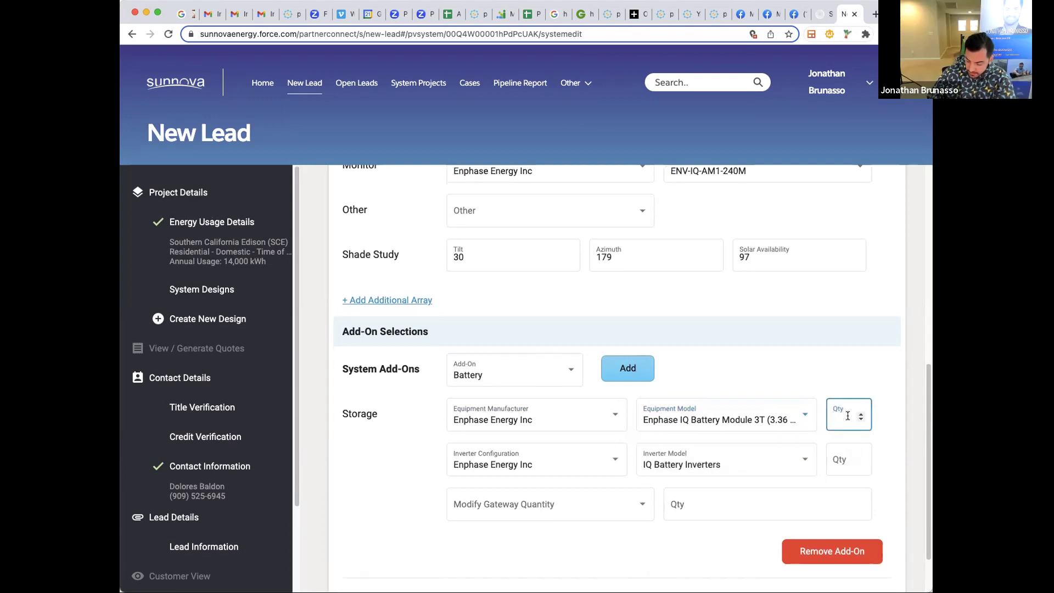
pyautogui.click(838, 459)
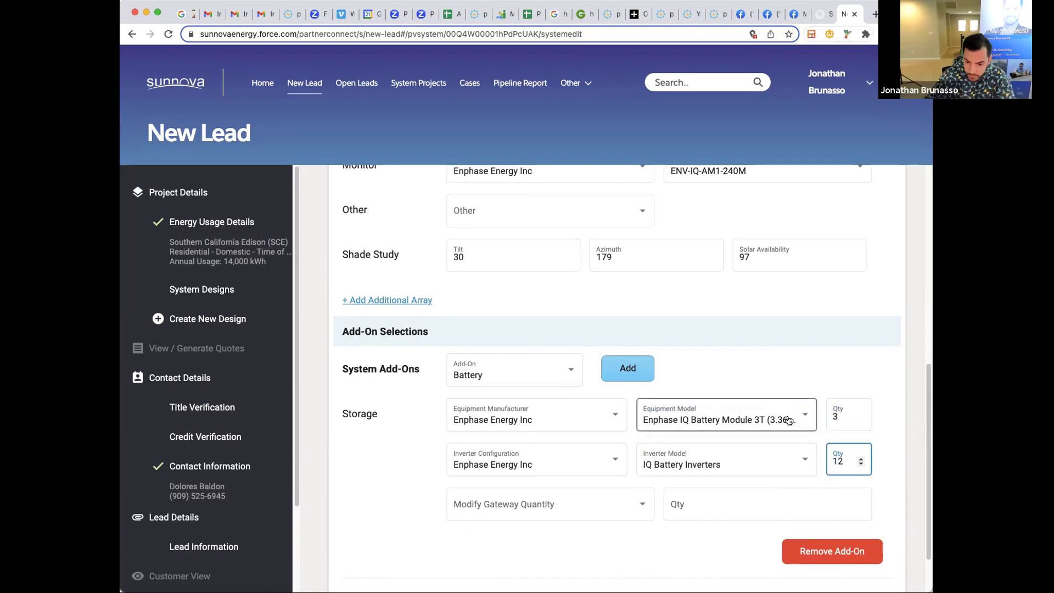
# Choose EP200G101-M240US00 IQ Battery System Controller as the battery gateway and save the design to continue to the quotes.
pyautogui.scroll(-2, 881, 419)
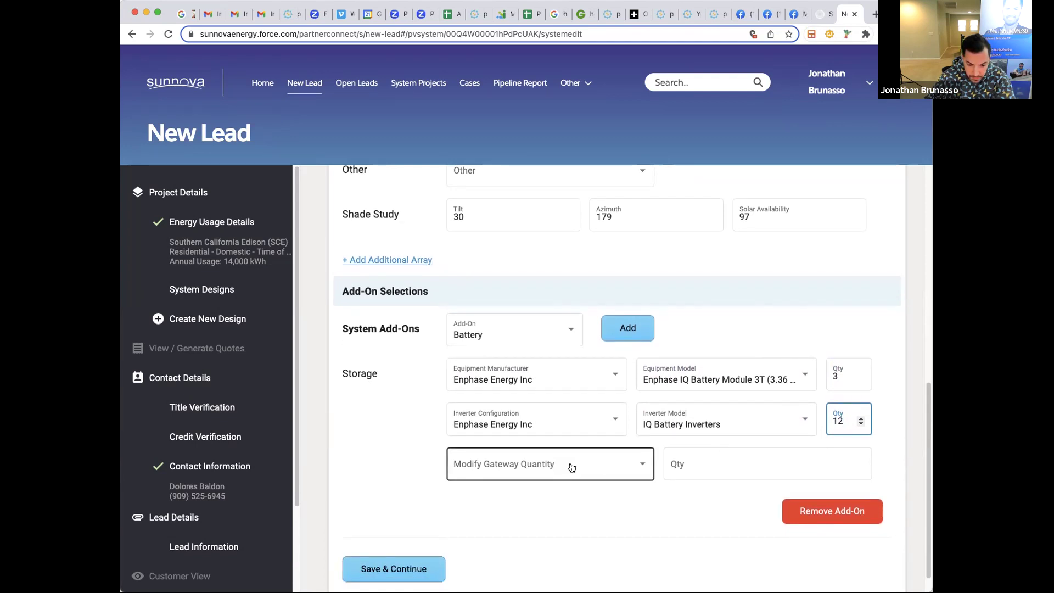
pyautogui.click(569, 467)
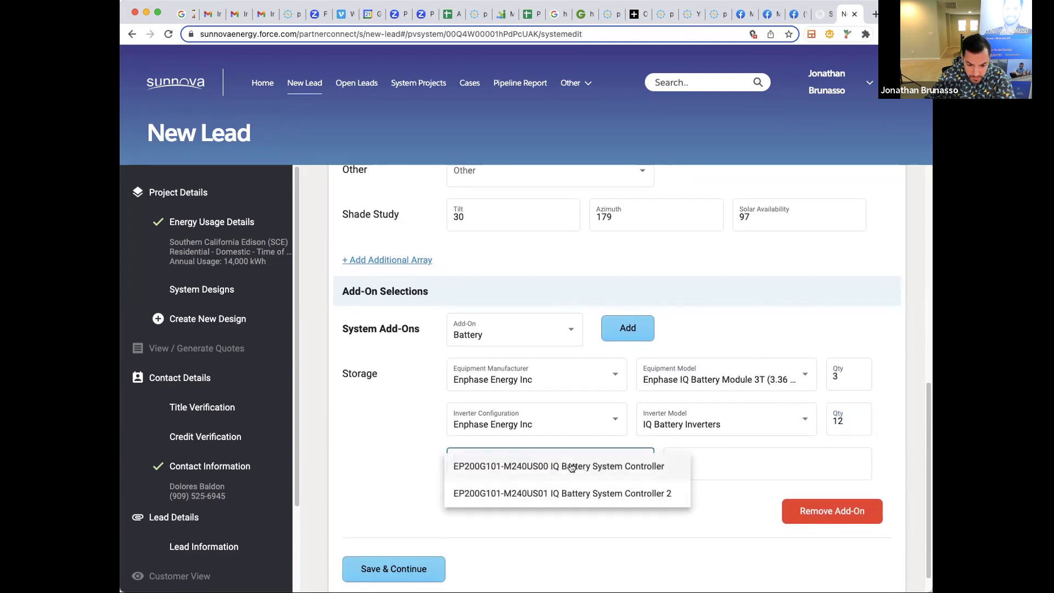
pyautogui.click(538, 467)
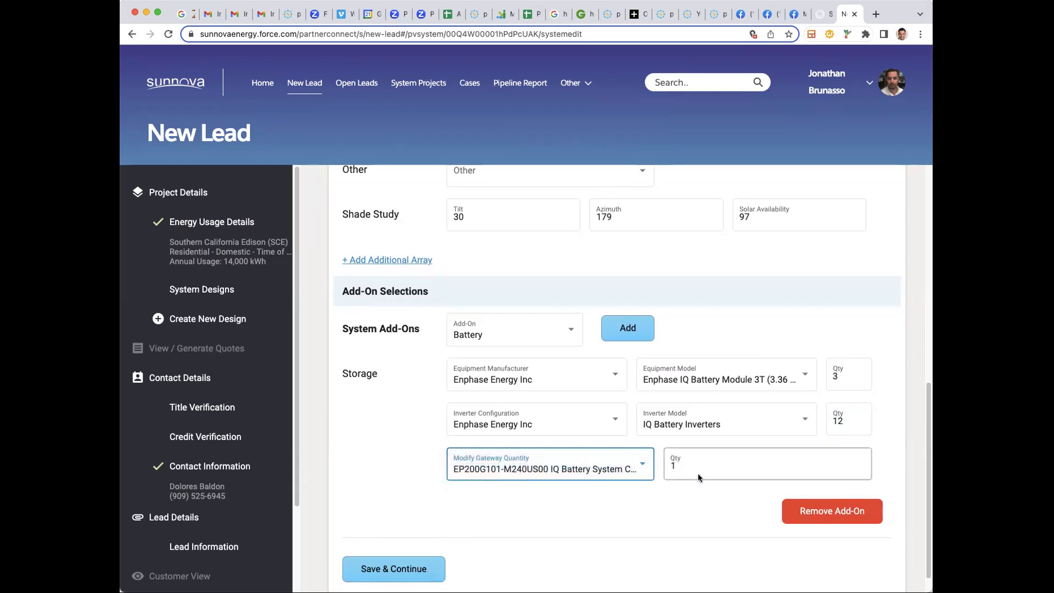
pyautogui.click(408, 569)
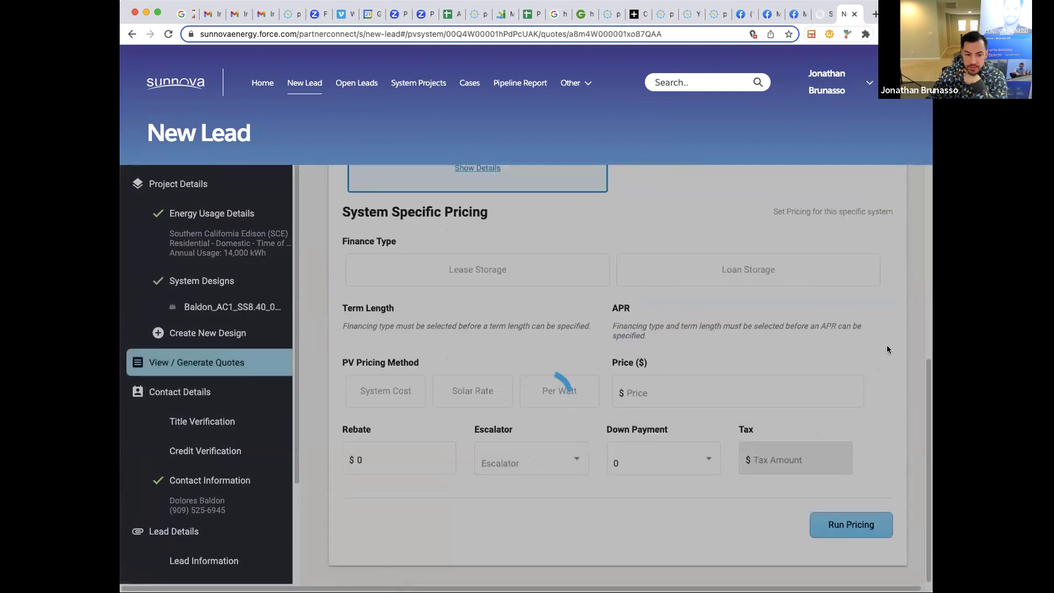
# Set the system's finance type to Lease Storage and review the PV pricing methods and add-on pricing fields.
pyautogui.scroll(3, 837, 331)
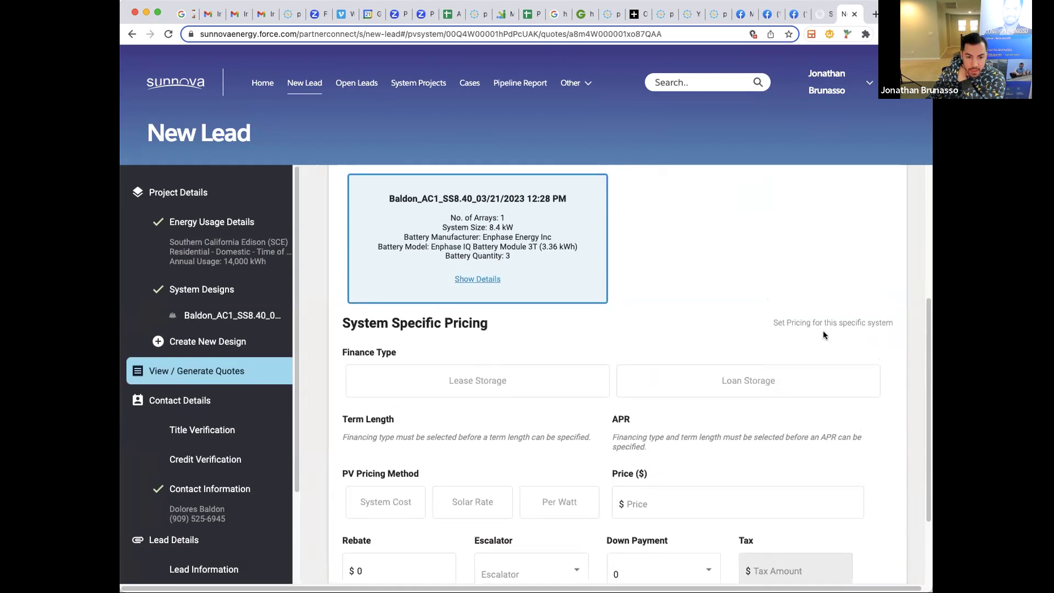
pyautogui.scroll(-1, 499, 428)
pyautogui.click(480, 351)
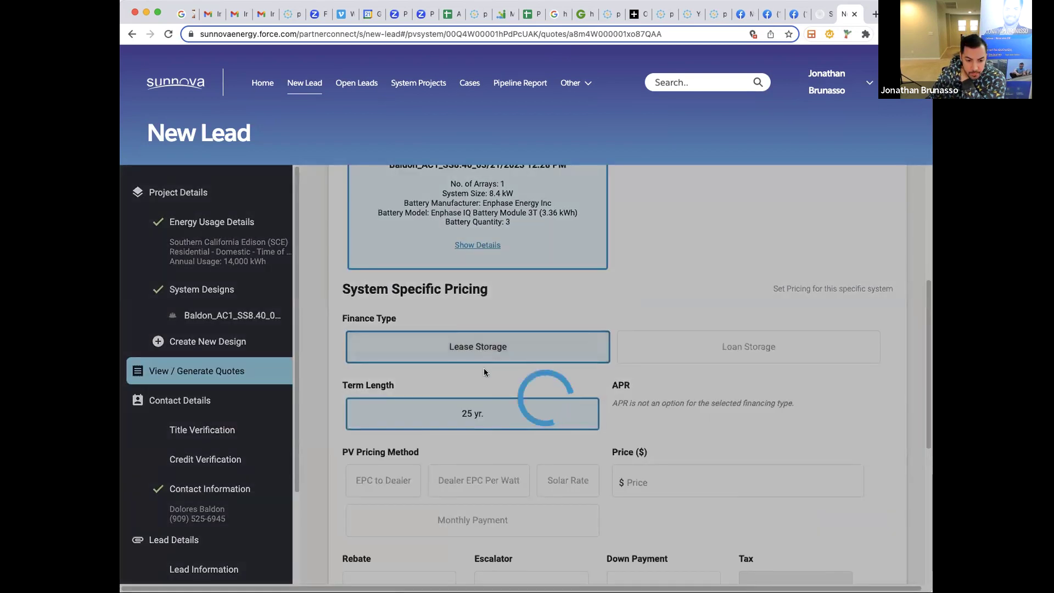
pyautogui.scroll(-2, 487, 366)
pyautogui.scroll(-1, 487, 367)
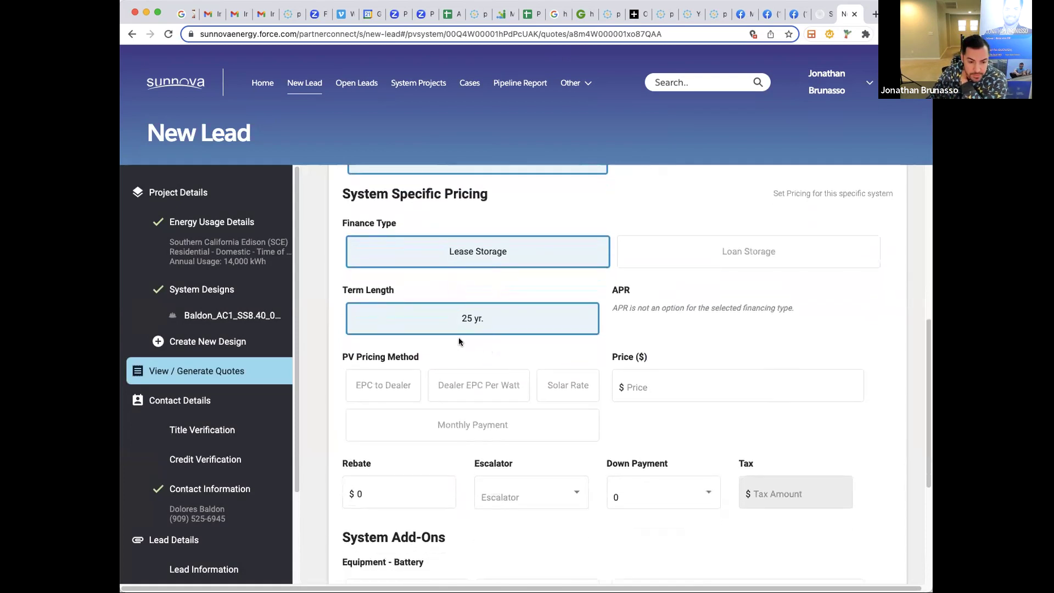
pyautogui.scroll(-1, 451, 348)
pyautogui.scroll(-5, 451, 348)
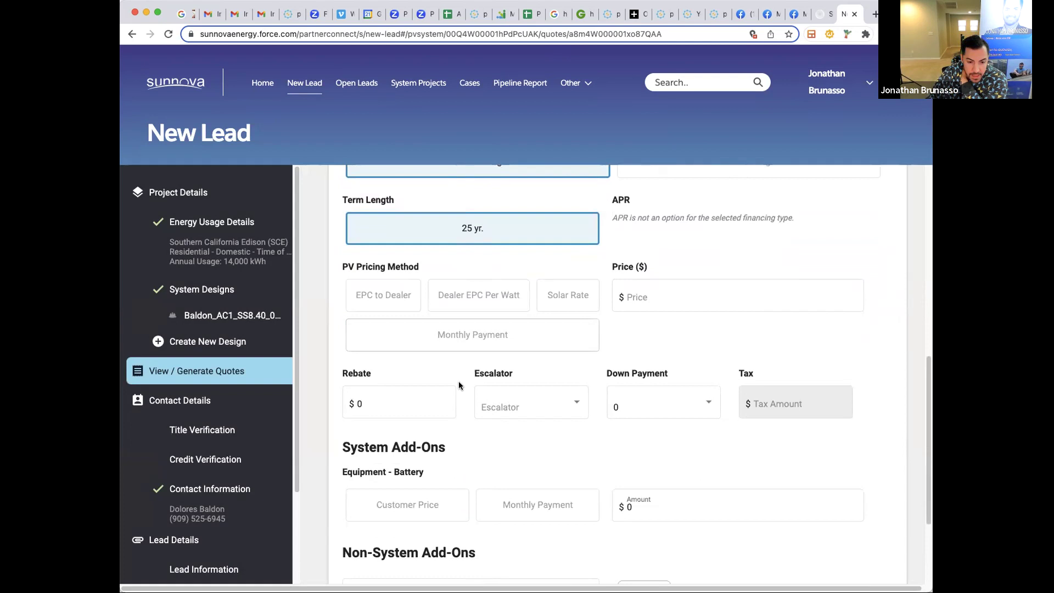
pyautogui.scroll(1, 516, 279)
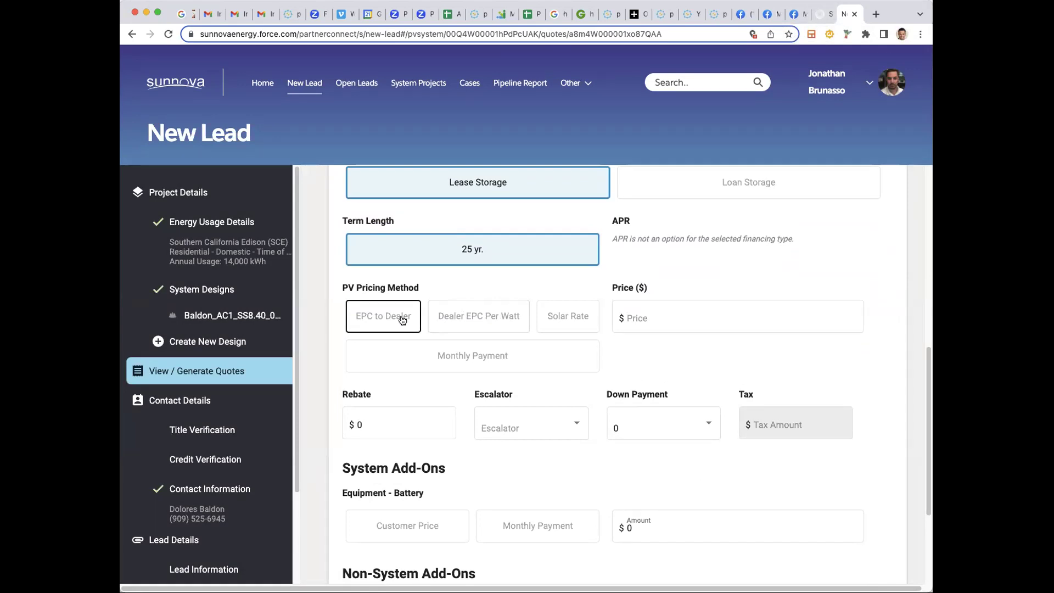
# Switch to the Solo proposal and add the Enphase Energy Backup adder with Enphase Storage System (10kWh).
pyautogui.click(823, 13)
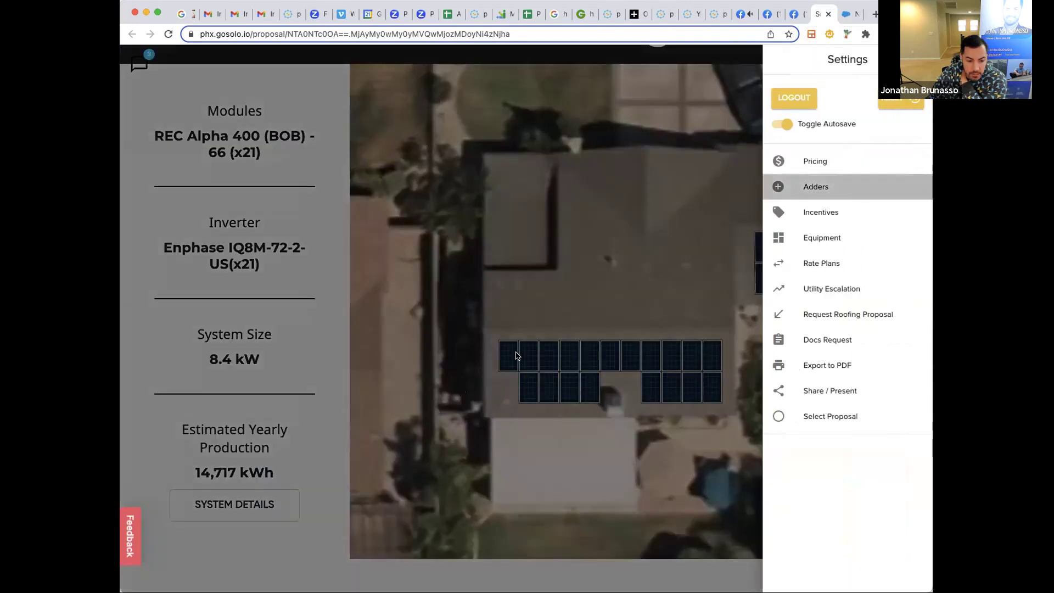
pyautogui.click(830, 188)
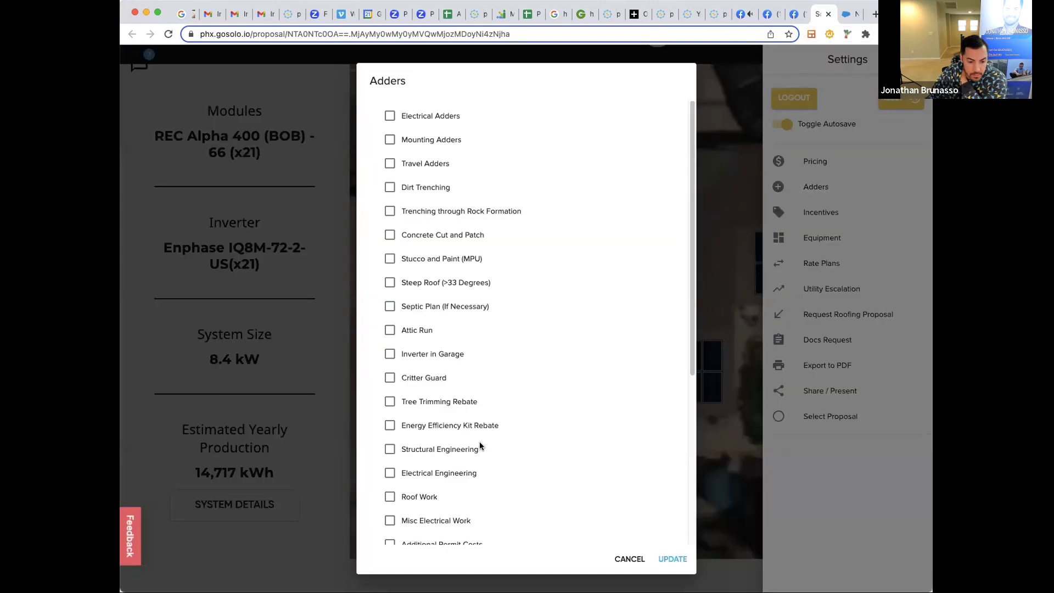
pyautogui.scroll(-5, 479, 445)
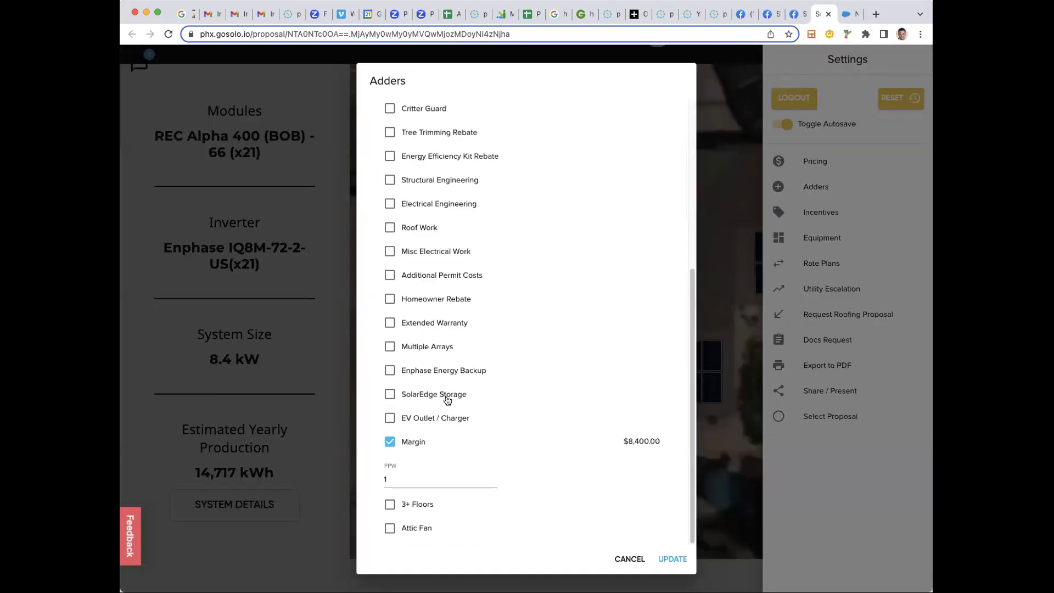
pyautogui.click(428, 375)
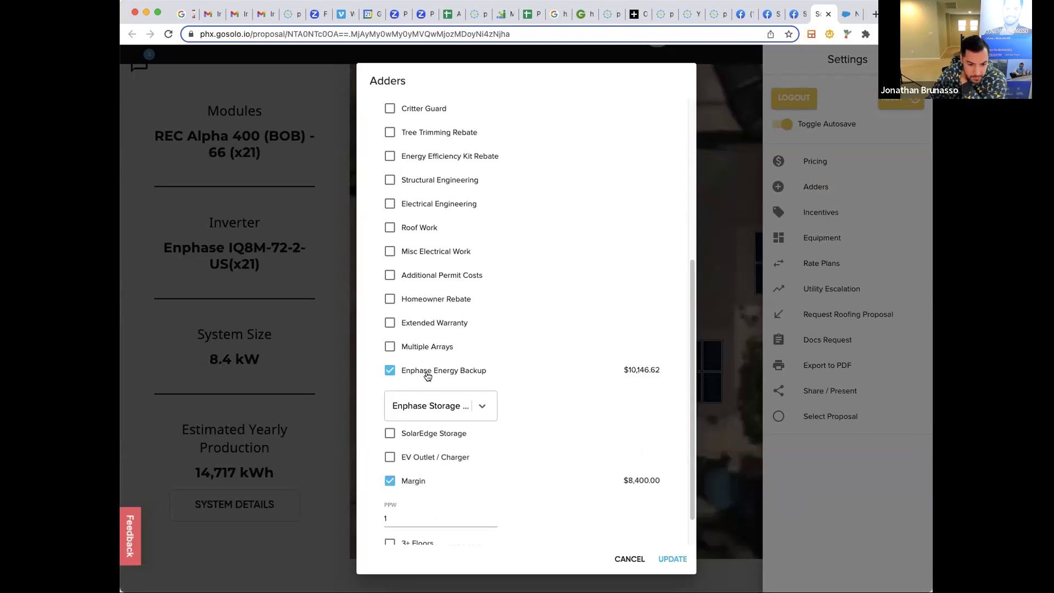
pyautogui.scroll(-2, 595, 381)
pyautogui.click(444, 367)
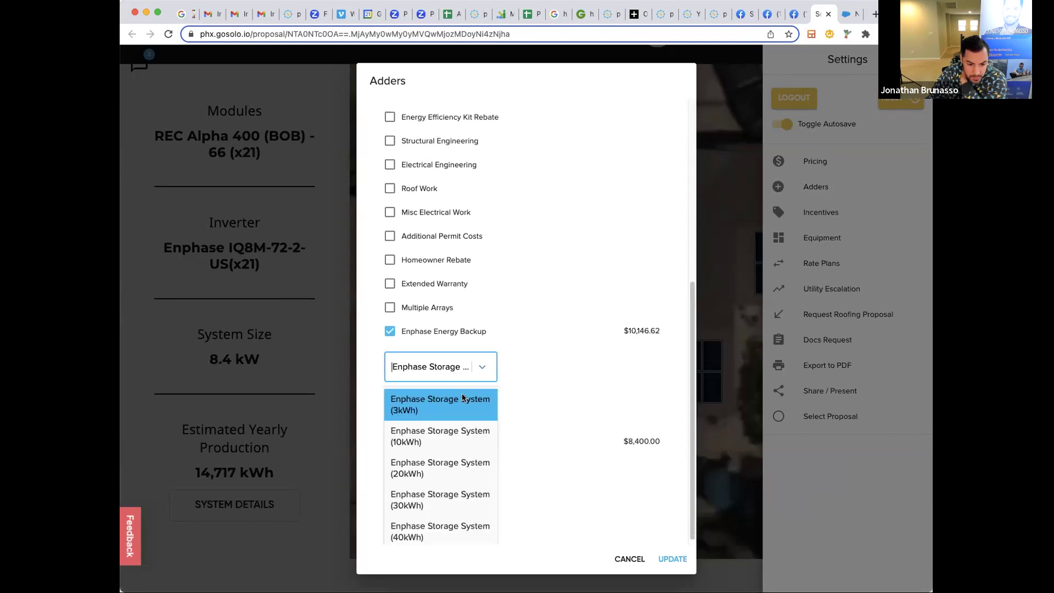
pyautogui.click(457, 437)
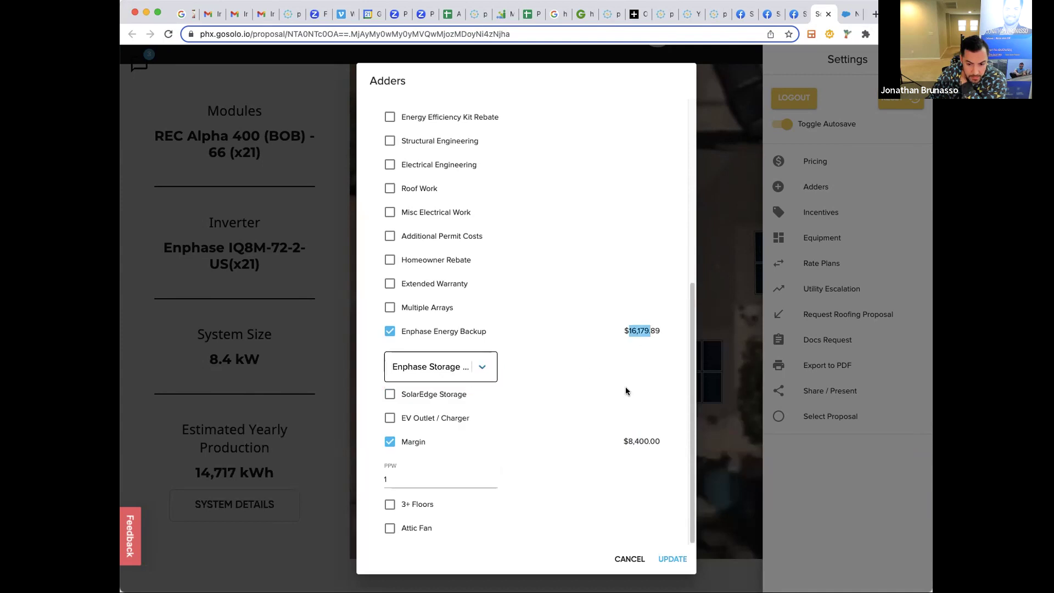
# Check the Enphase Energy Backup and Margin adder amounts and update the proposal's adders.
pyautogui.moveTo(656, 334); pyautogui.dragTo(625, 328)
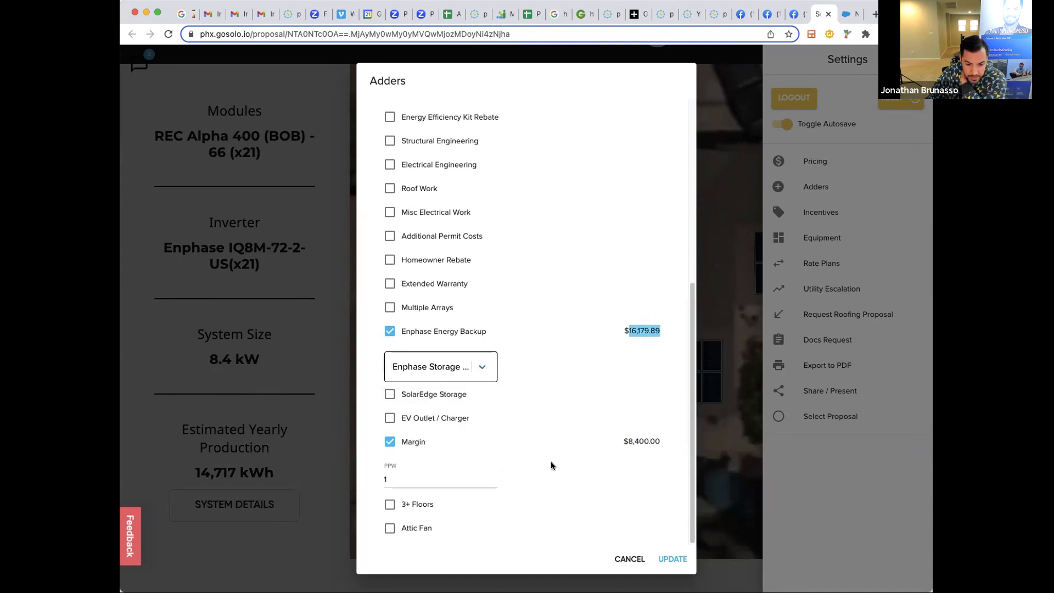
pyautogui.moveTo(645, 444); pyautogui.dragTo(607, 439)
pyautogui.scroll(2, 649, 336)
pyautogui.scroll(4, 650, 340)
pyautogui.scroll(-6, 642, 346)
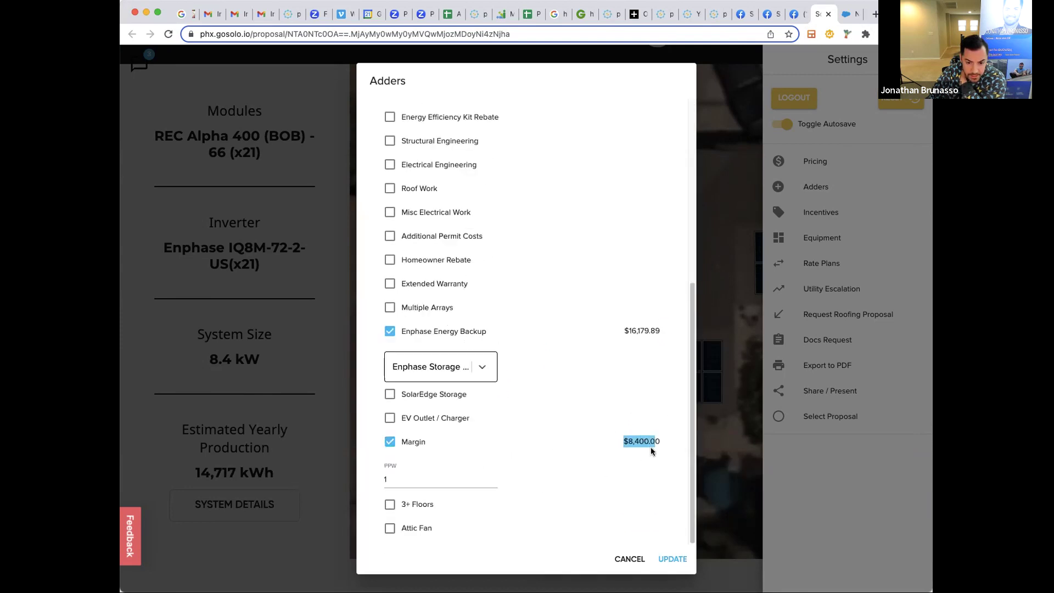
pyautogui.click(671, 557)
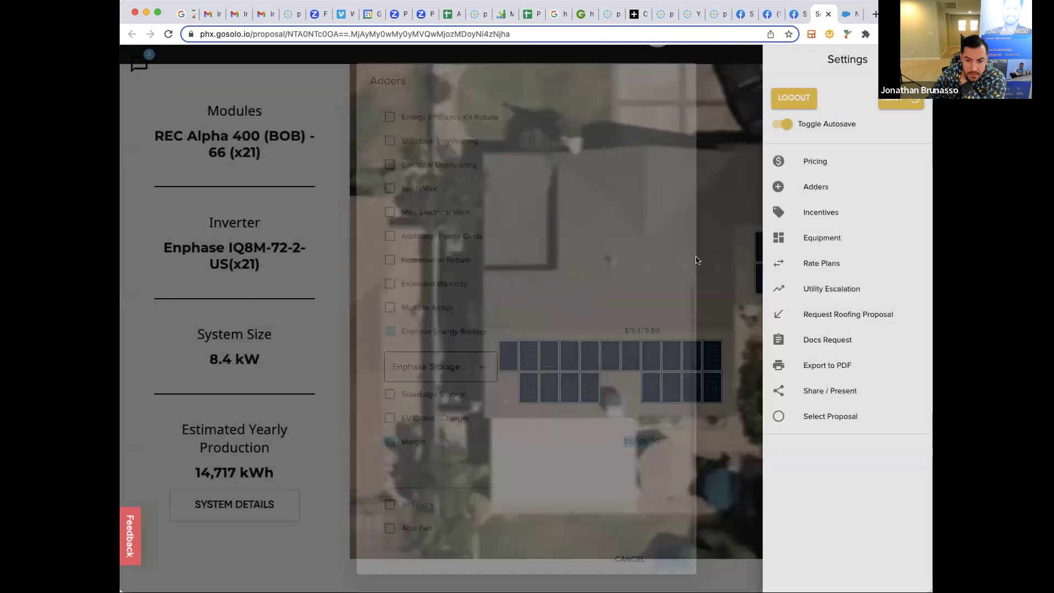
# Examine the final price per watt in the system pricing together with the battery and margin adders behind it.
pyautogui.click(833, 167)
pyautogui.moveTo(562, 430); pyautogui.dragTo(423, 430)
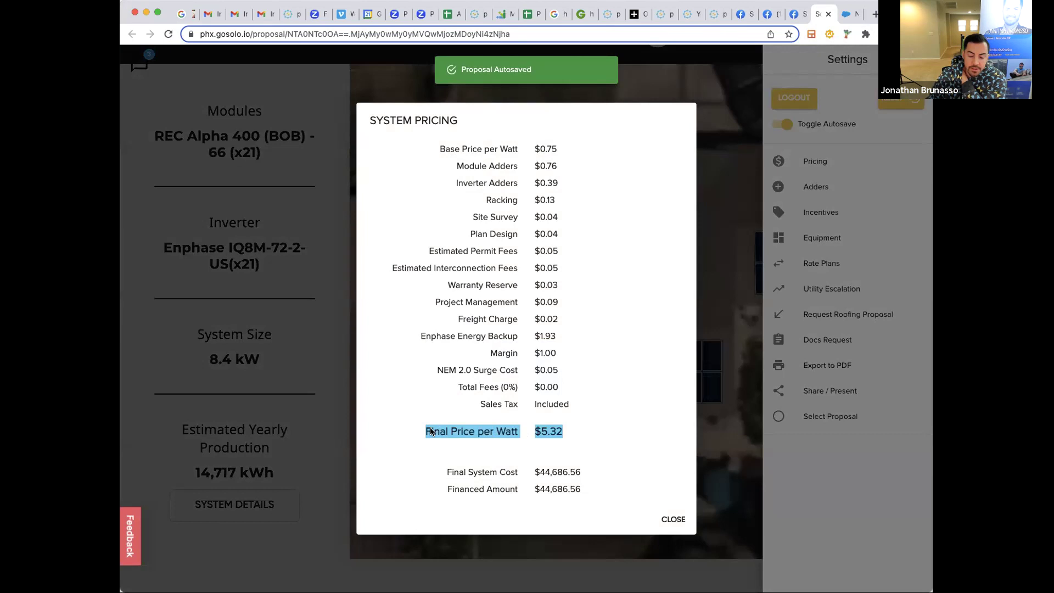
pyautogui.click(825, 187)
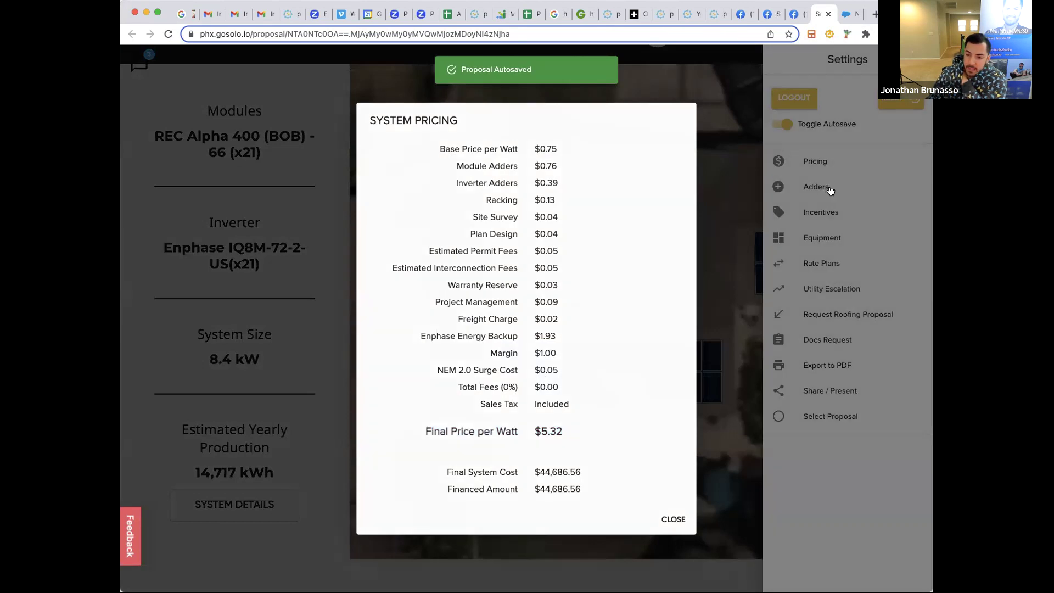
pyautogui.click(826, 187)
pyautogui.scroll(-5, 657, 430)
pyautogui.moveTo(661, 442); pyautogui.dragTo(622, 443)
pyautogui.moveTo(644, 330); pyautogui.dragTo(592, 333)
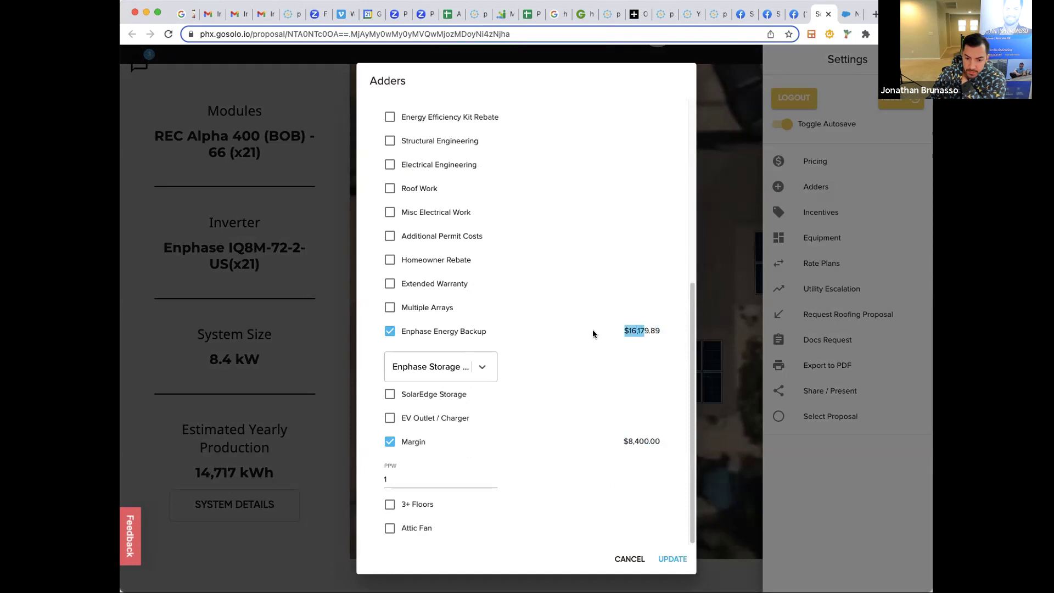
pyautogui.click(672, 558)
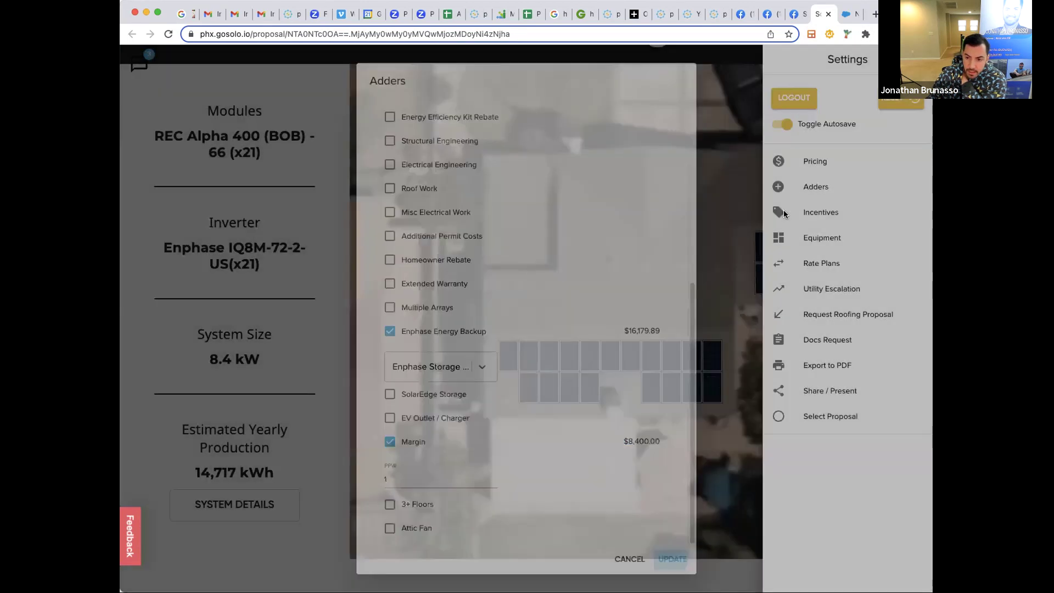
pyautogui.click(815, 161)
pyautogui.moveTo(564, 435); pyautogui.dragTo(468, 431)
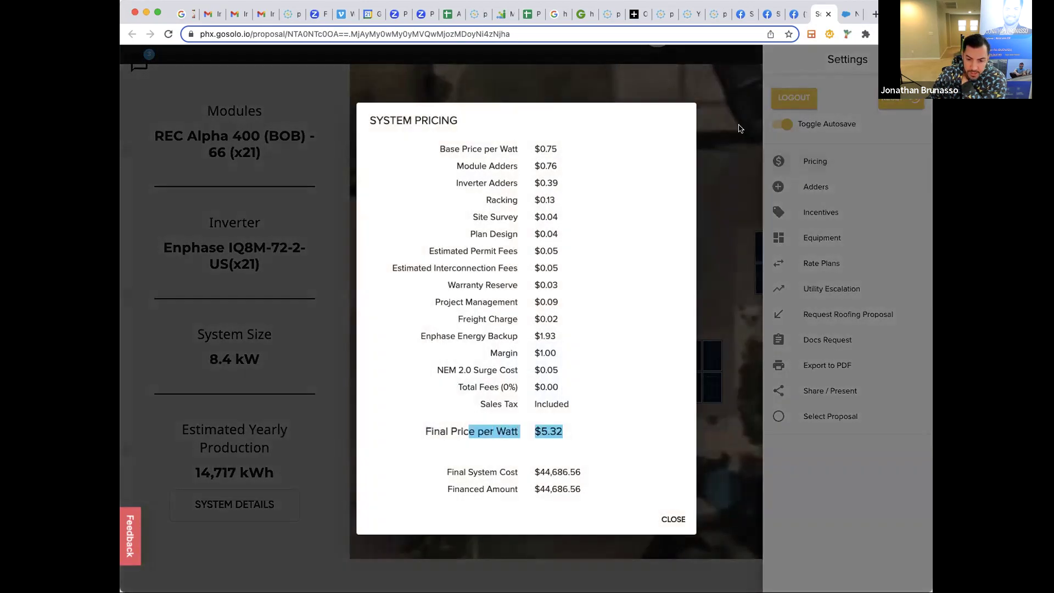
# In the Sunnova quote, set the PV pricing method to Dealer EPC Per Watt with the Solo price per watt of $5.32.
pyautogui.click(847, 15)
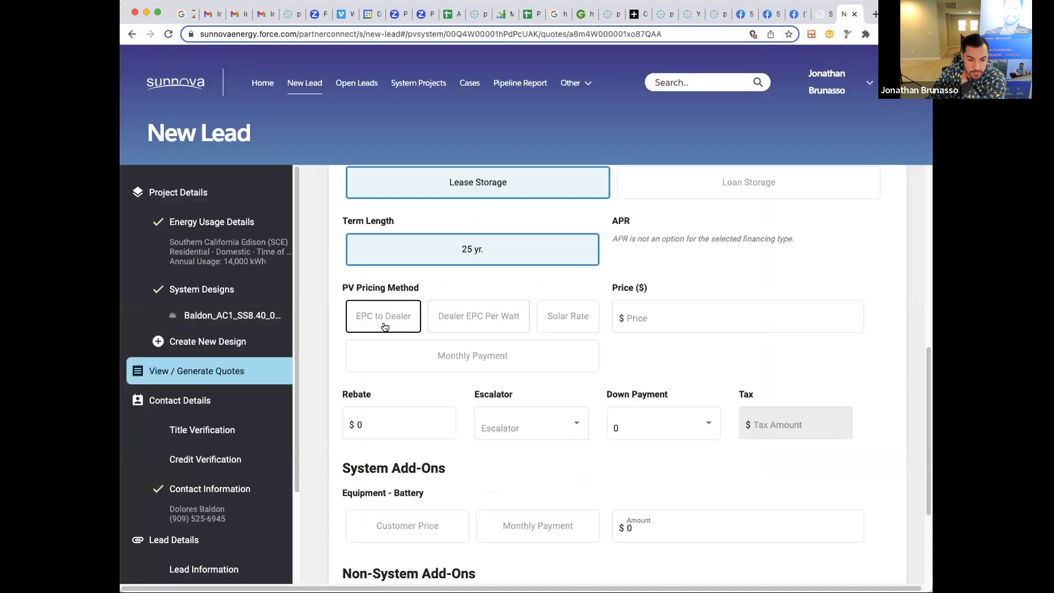
pyautogui.click(470, 315)
pyautogui.click(821, 15)
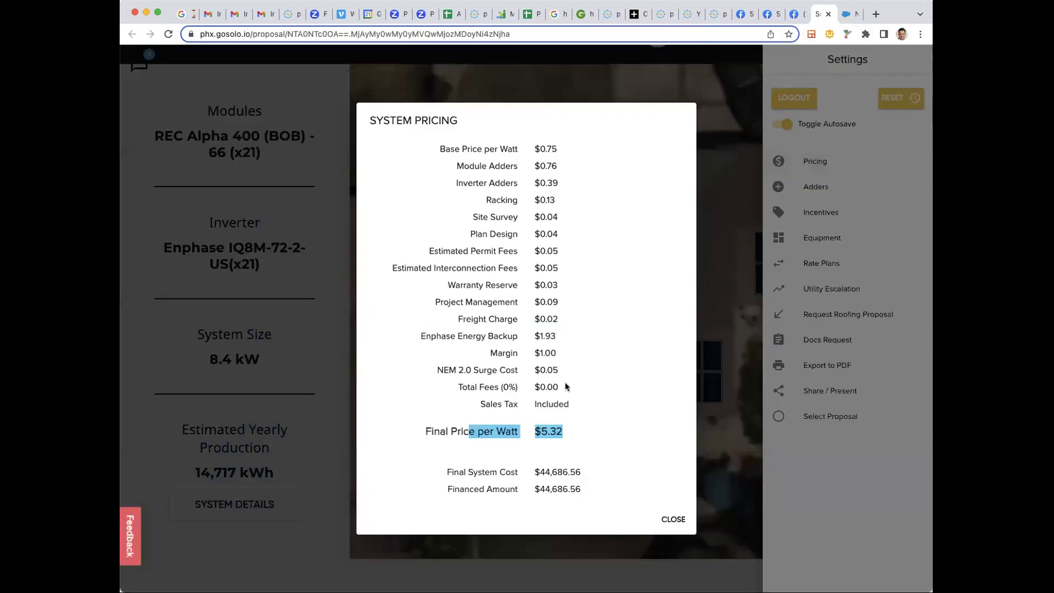
pyautogui.tripleClick(551, 431)
pyautogui.click(848, 14)
pyautogui.click(640, 319)
pyautogui.write('5.32')
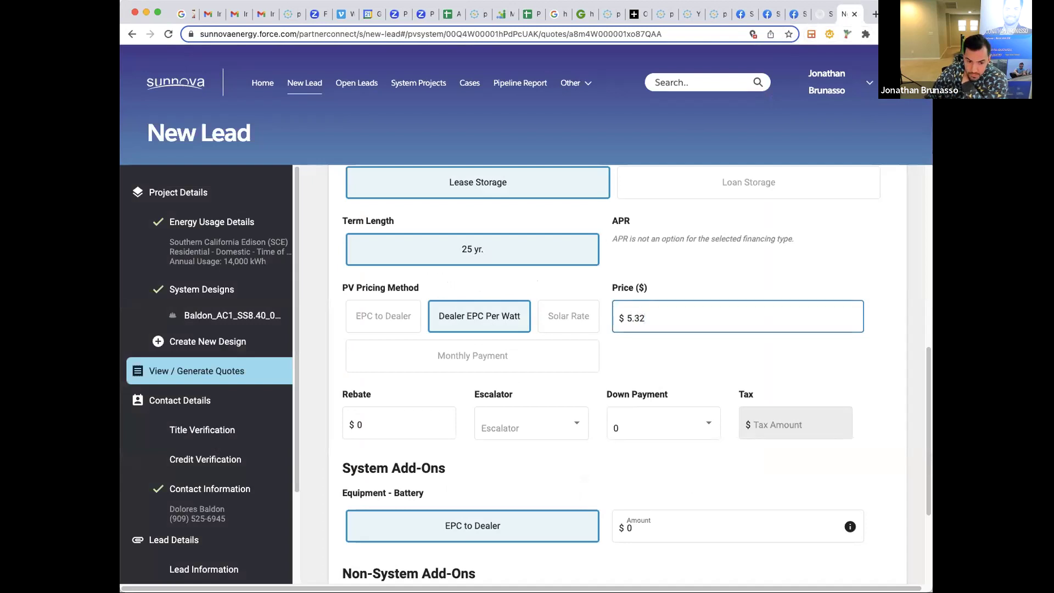
# Set the quote's escalator to 3.90% and the battery add-on amount to $1.
pyautogui.click(505, 427)
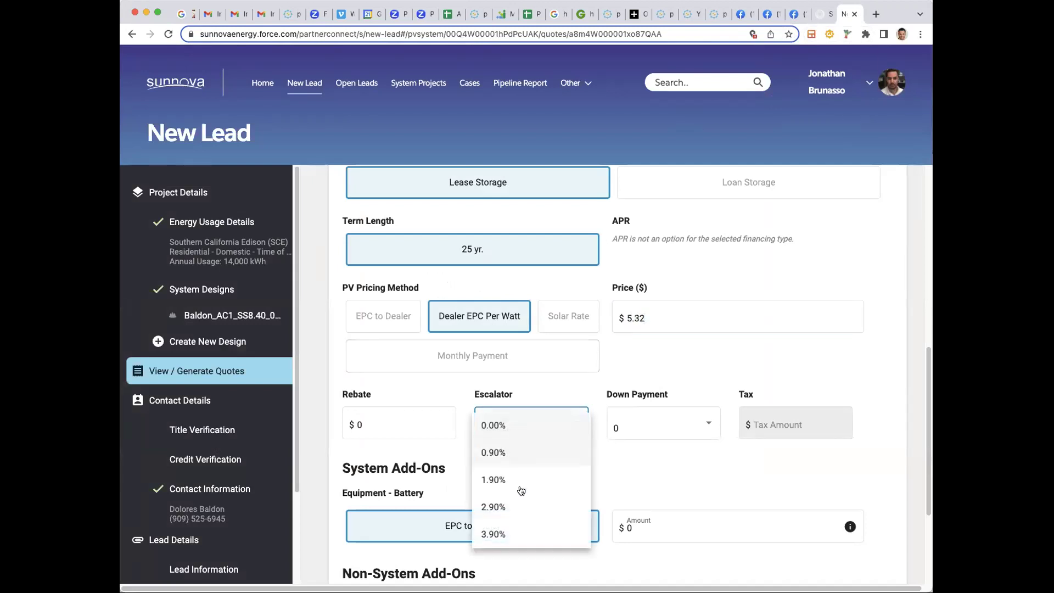
pyautogui.click(505, 534)
pyautogui.scroll(-1, 521, 472)
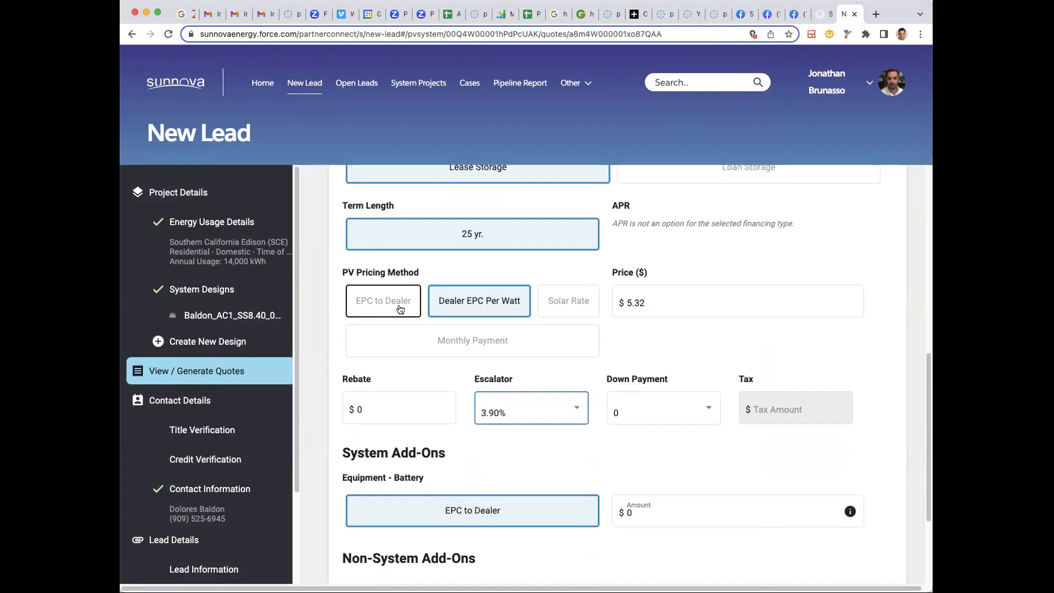
pyautogui.scroll(-2, 552, 458)
pyautogui.moveTo(644, 468); pyautogui.dragTo(605, 470)
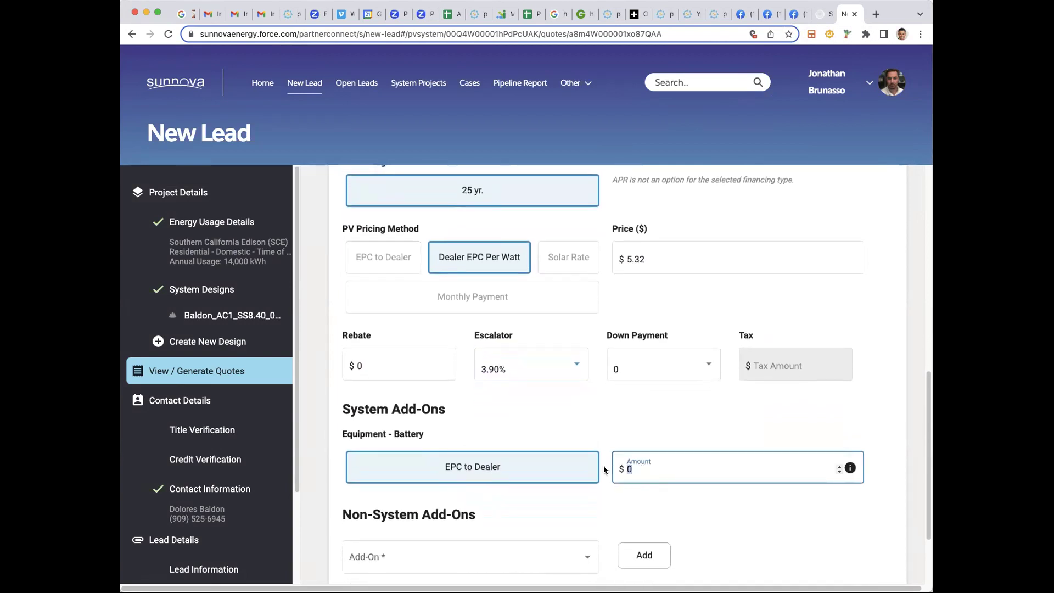
pyautogui.click(600, 431)
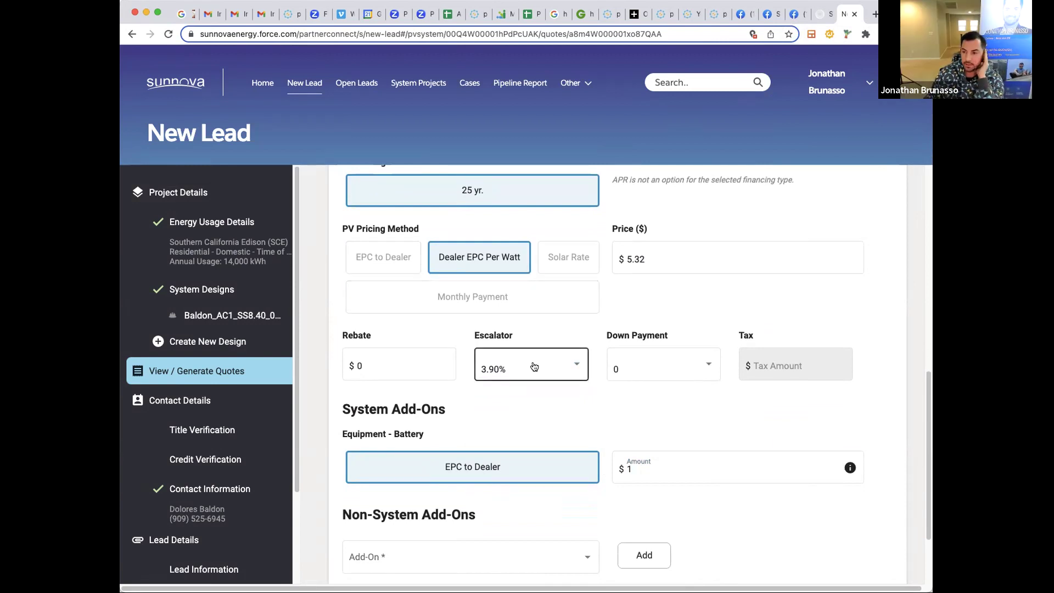
# Check the price per watt and the non-system add-ons section, and run pricing for the lease storage quote.
pyautogui.click(648, 260)
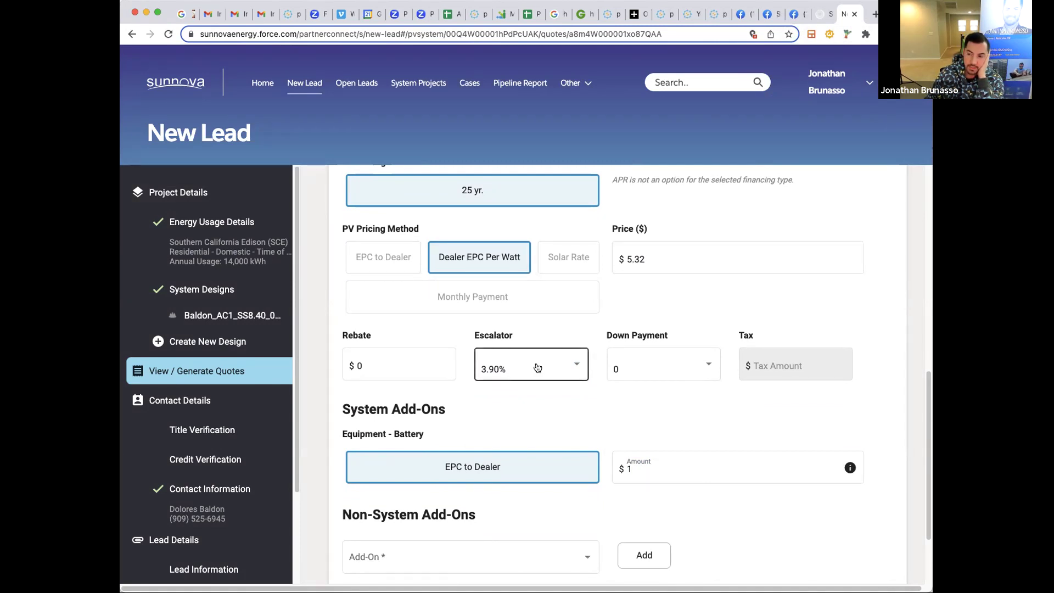
pyautogui.moveTo(653, 263); pyautogui.dragTo(617, 252)
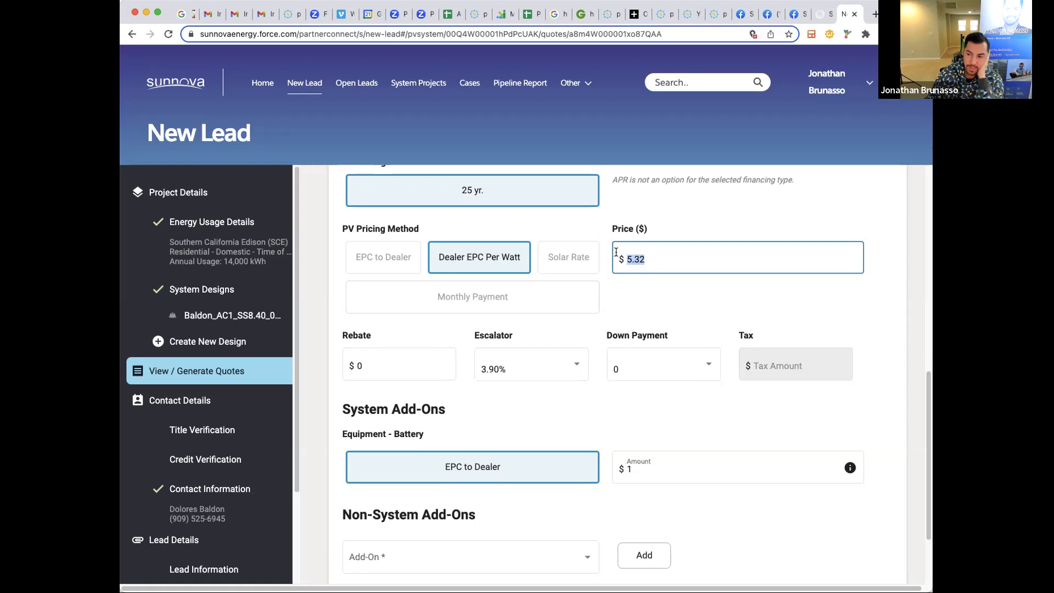
pyautogui.click(648, 300)
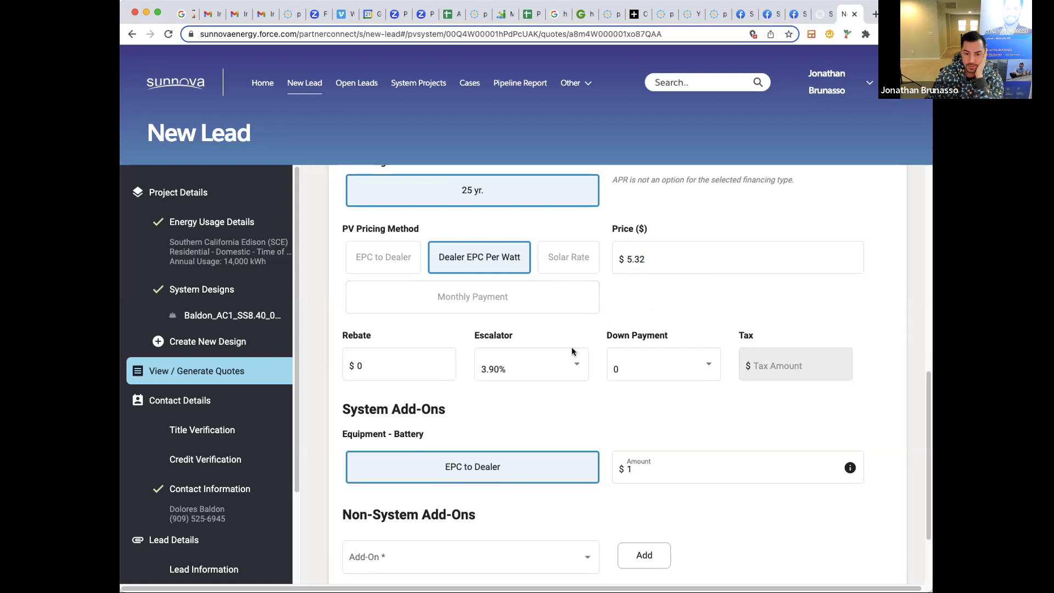
pyautogui.click(638, 258)
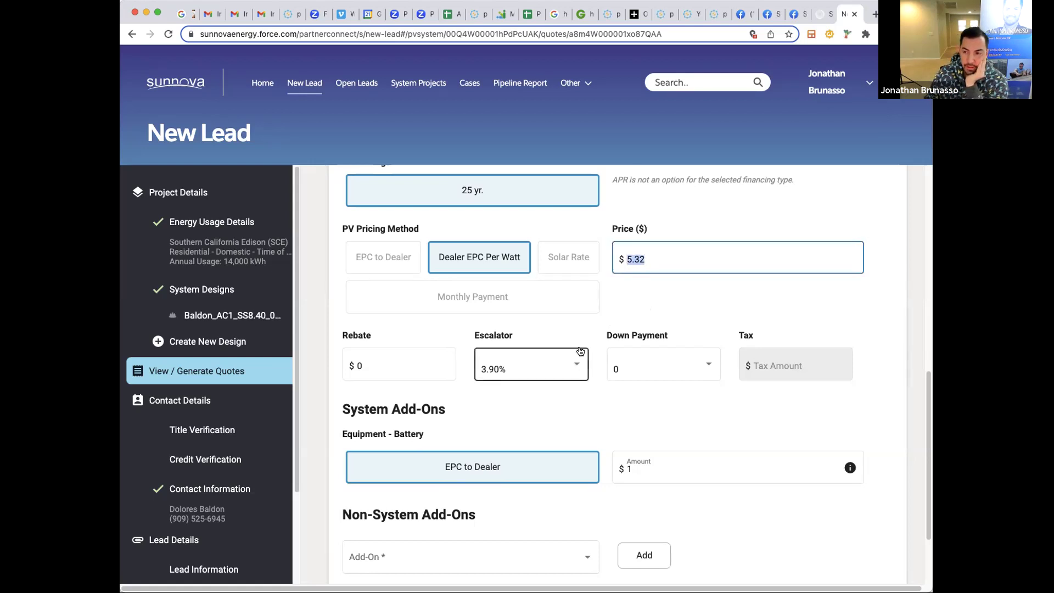
pyautogui.click(582, 326)
pyautogui.scroll(-1, 575, 406)
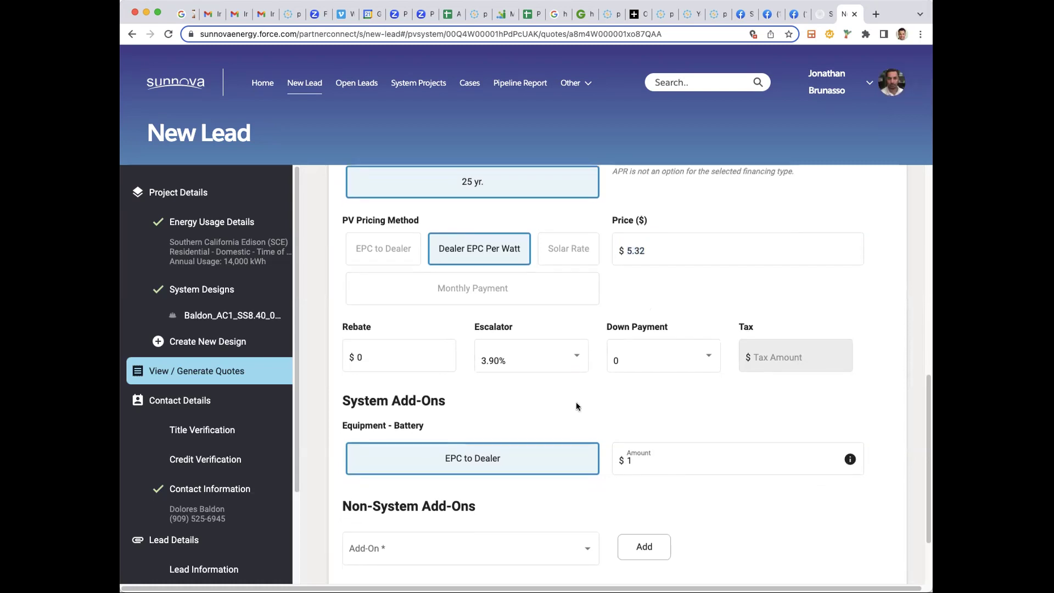
pyautogui.scroll(-1, 575, 406)
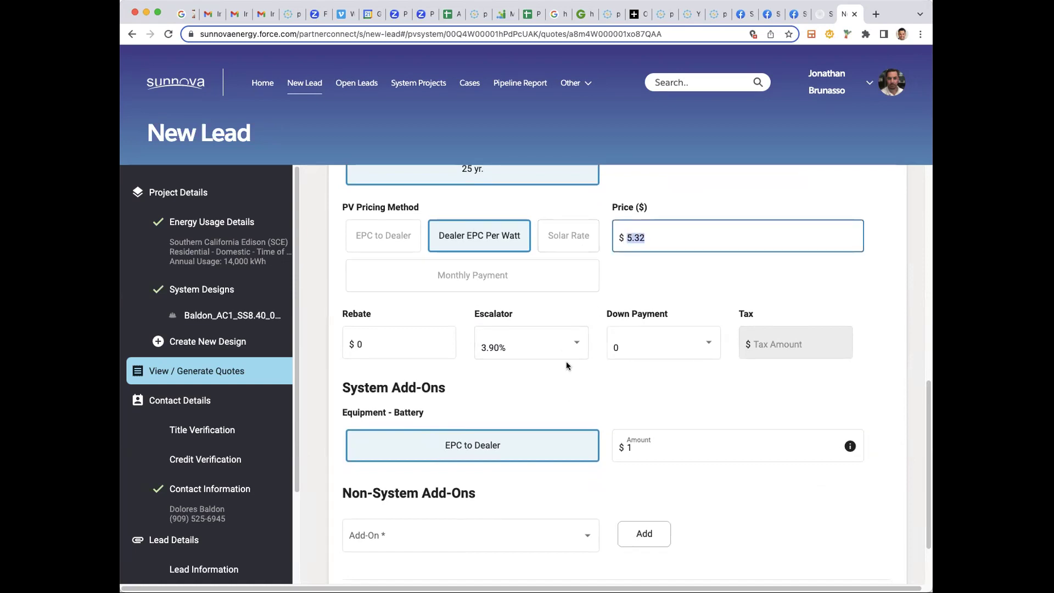
pyautogui.scroll(-5, 570, 357)
pyautogui.moveTo(460, 412); pyautogui.dragTo(321, 413)
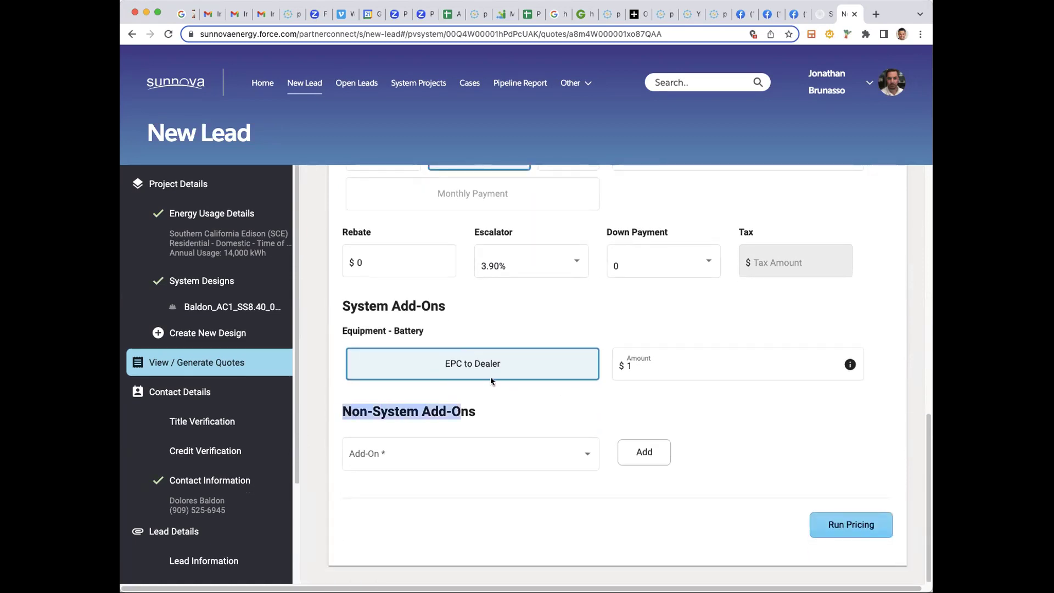
pyautogui.click(730, 422)
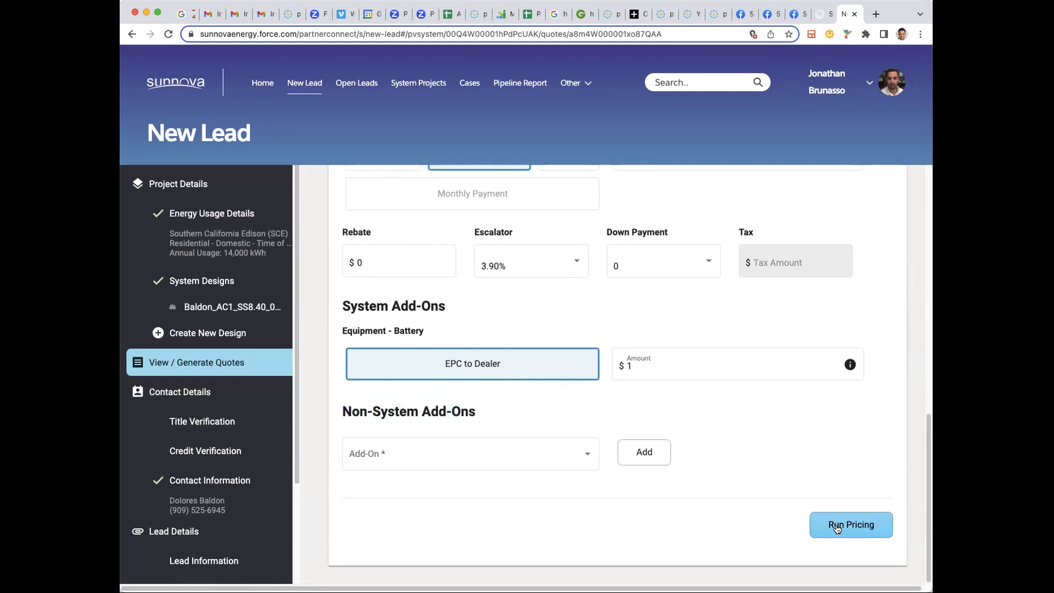
pyautogui.click(836, 527)
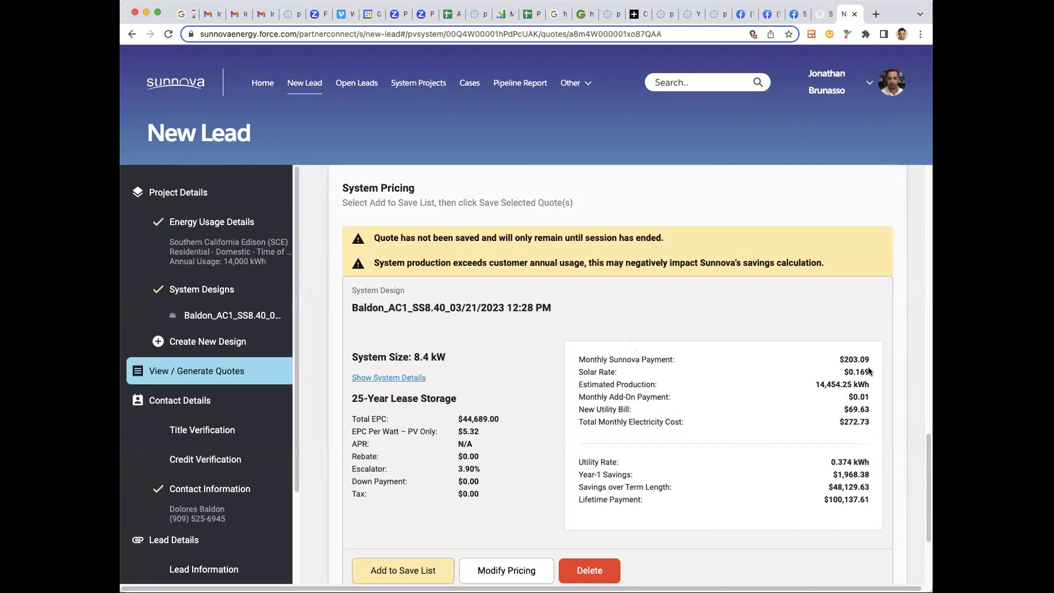
# Examine the quote's monthly Sunnova payment, solar rate, estimated production, add-on payment, new utility bill and total monthly electricity cost.
pyautogui.moveTo(868, 364); pyautogui.dragTo(577, 422)
pyautogui.click(665, 356)
pyautogui.moveTo(859, 359); pyautogui.dragTo(578, 421)
pyautogui.click(861, 371)
pyautogui.moveTo(863, 370); pyautogui.dragTo(578, 372)
pyautogui.click(831, 369)
pyautogui.moveTo(813, 385); pyautogui.dragTo(687, 421)
pyautogui.click(835, 412)
pyautogui.moveTo(867, 408); pyautogui.dragTo(843, 409)
pyautogui.click(844, 406)
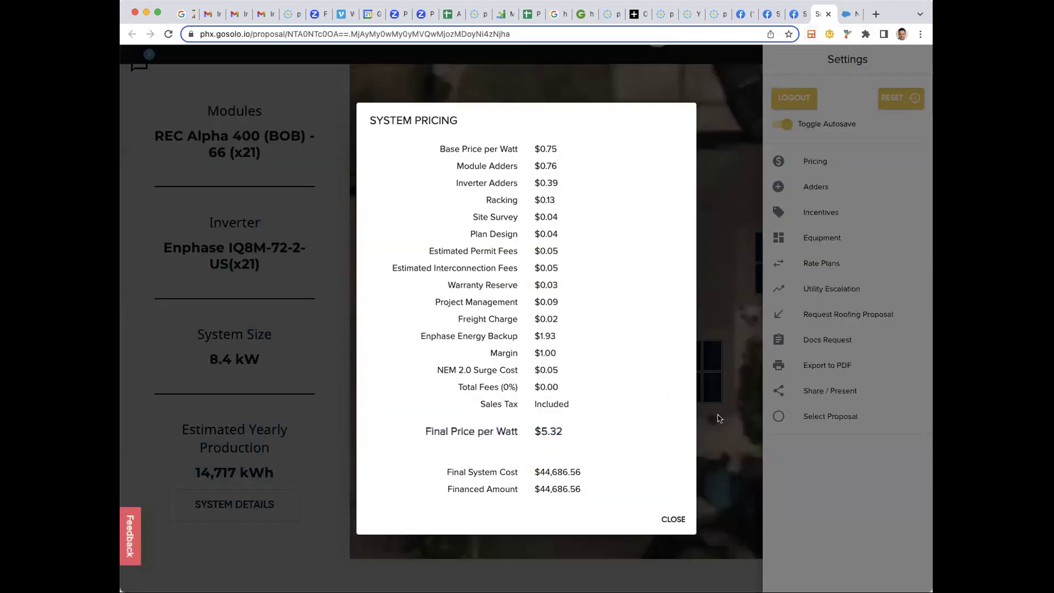
# Switch to the Solo proposal, close the system pricing, and examine the cash price and the utility bill comparison.
pyautogui.click(700, 423)
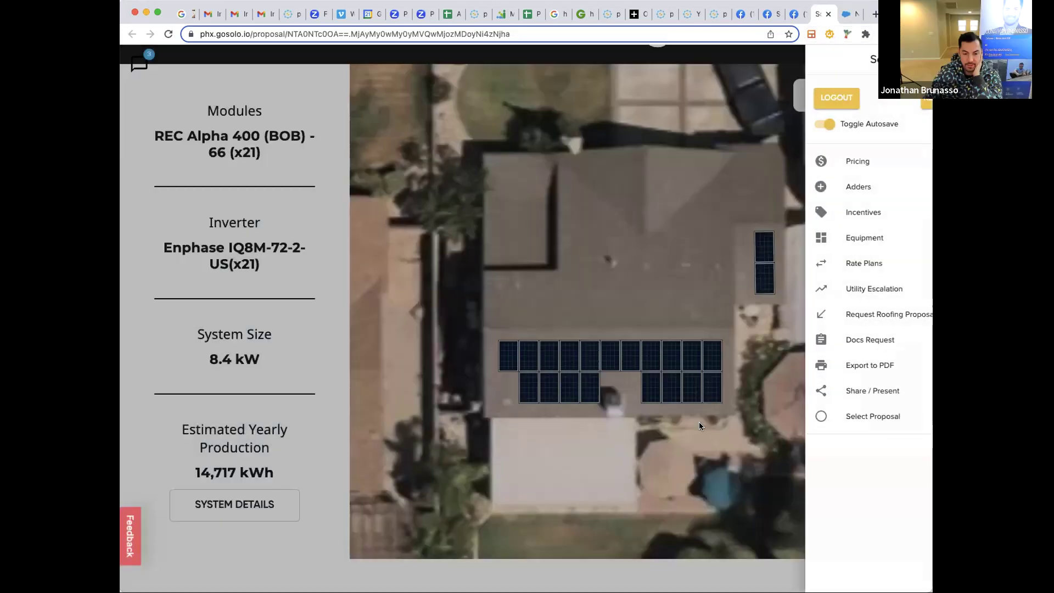
pyautogui.scroll(-15, 617, 441)
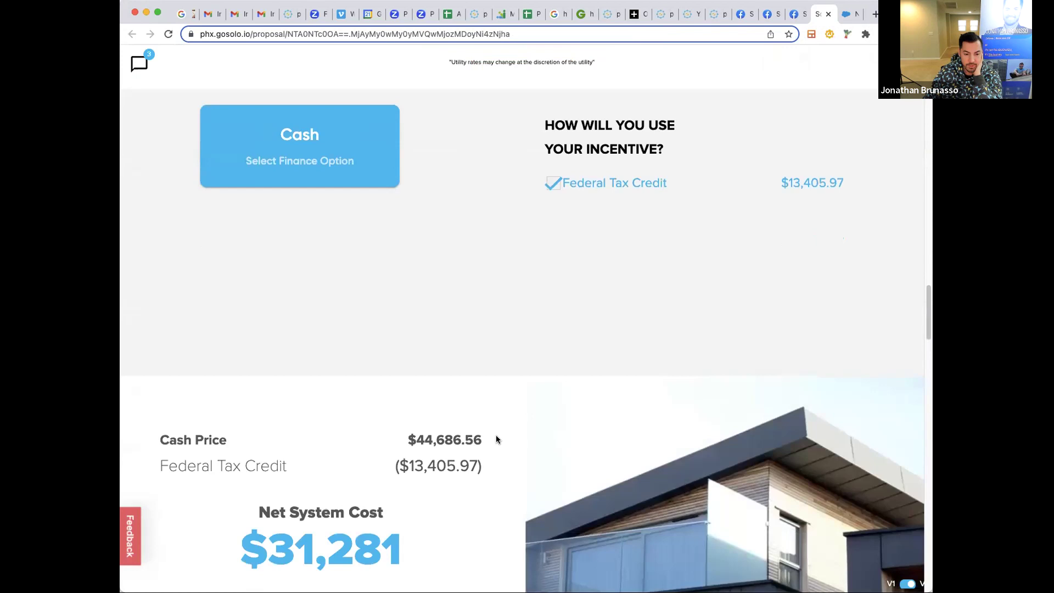
pyautogui.moveTo(496, 439); pyautogui.dragTo(397, 431)
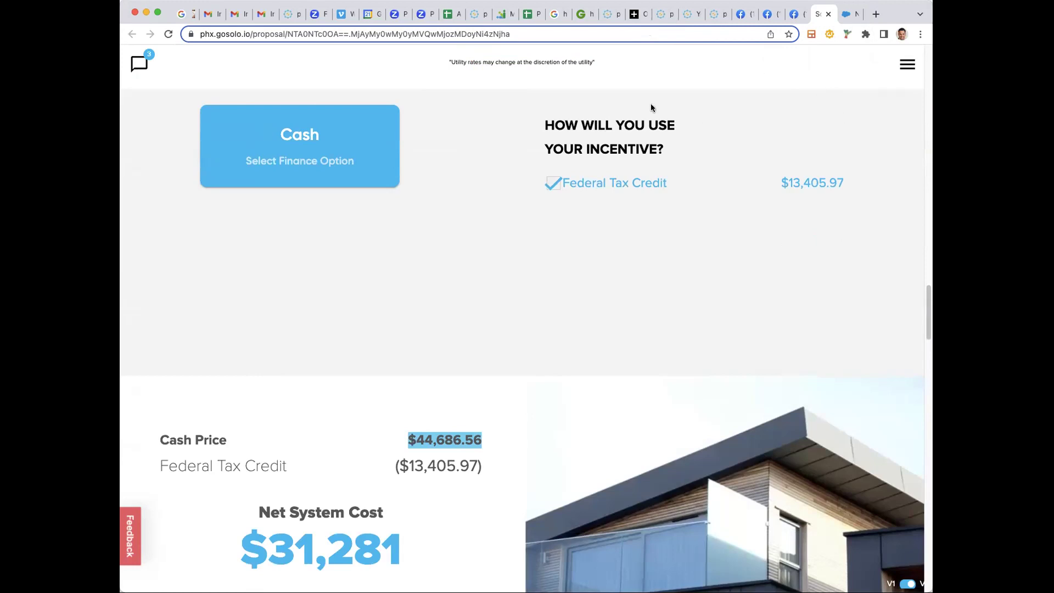
pyautogui.scroll(15, 595, 192)
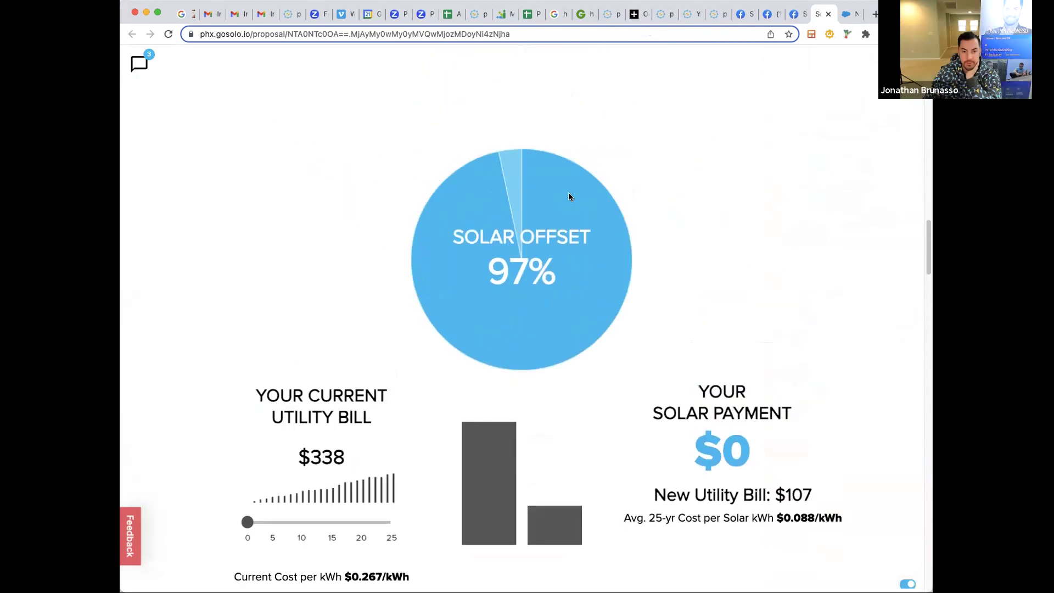
# Set the annual energy usage in the Solo proposal to 14000 kWh.
pyautogui.click(476, 147)
pyautogui.moveTo(507, 179); pyautogui.dragTo(423, 165)
pyautogui.write('14000')
pyautogui.press('Return')
pyautogui.scroll(-8, 428, 274)
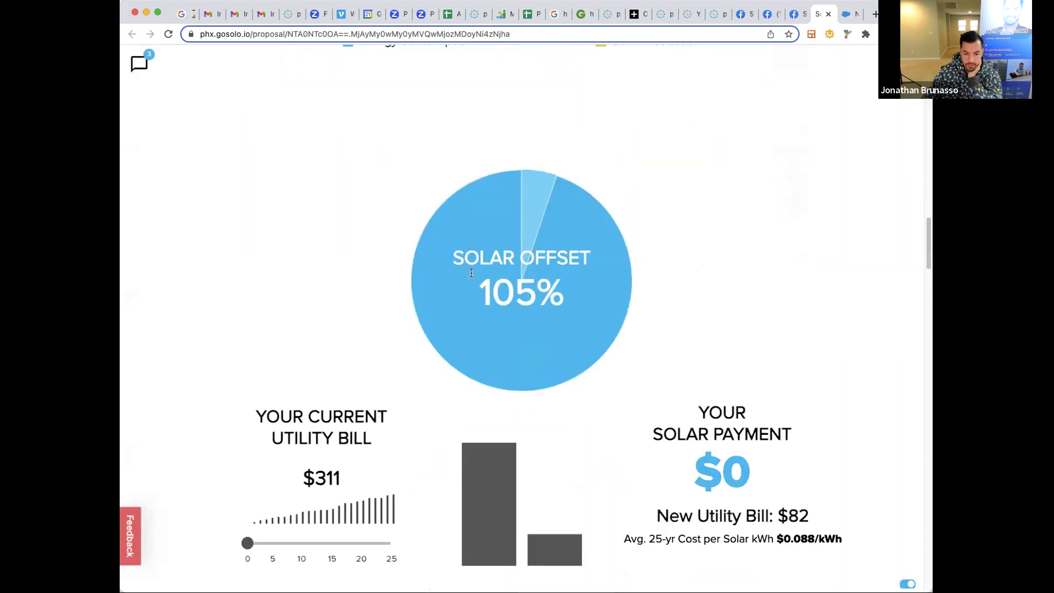
# Override the proposal's average utility rate with $0.64 per kWh.
pyautogui.click(381, 409)
pyautogui.write('.')
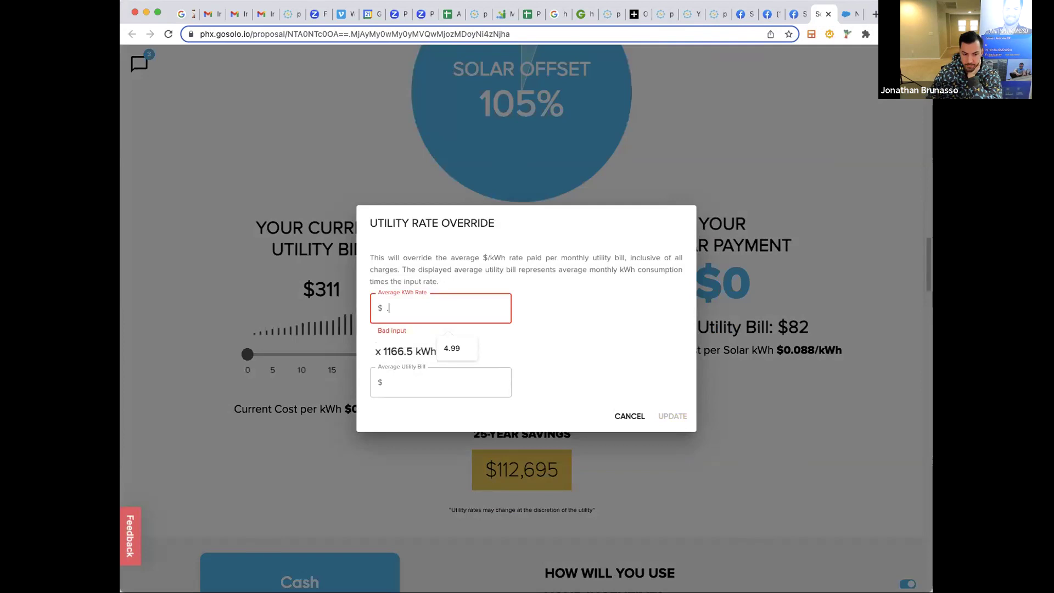
pyautogui.write('64')
pyautogui.press('Return')
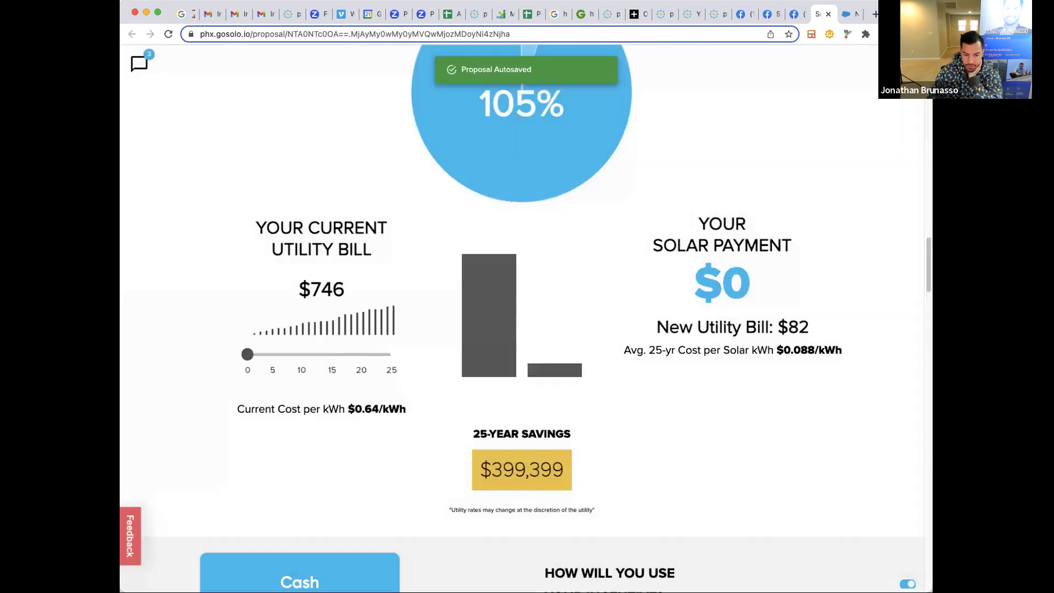
# Set the utility rate override in the Solo proposal to $0.34 per kWh.
pyautogui.click(377, 409)
pyautogui.moveTo(407, 314); pyautogui.dragTo(308, 310)
pyautogui.write('.34')
pyautogui.press('Return')
pyautogui.scroll(-1, 314, 314)
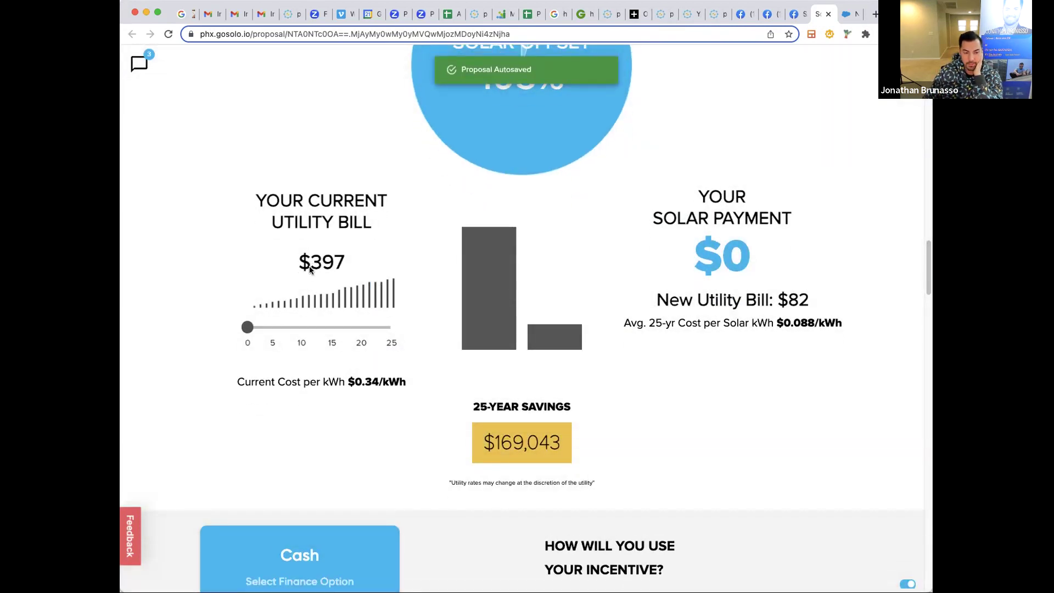
# Switch to the Sunnova lead and compare the lease quote's total EPC, monthly Sunnova payment and new utility bill.
pyautogui.click(845, 17)
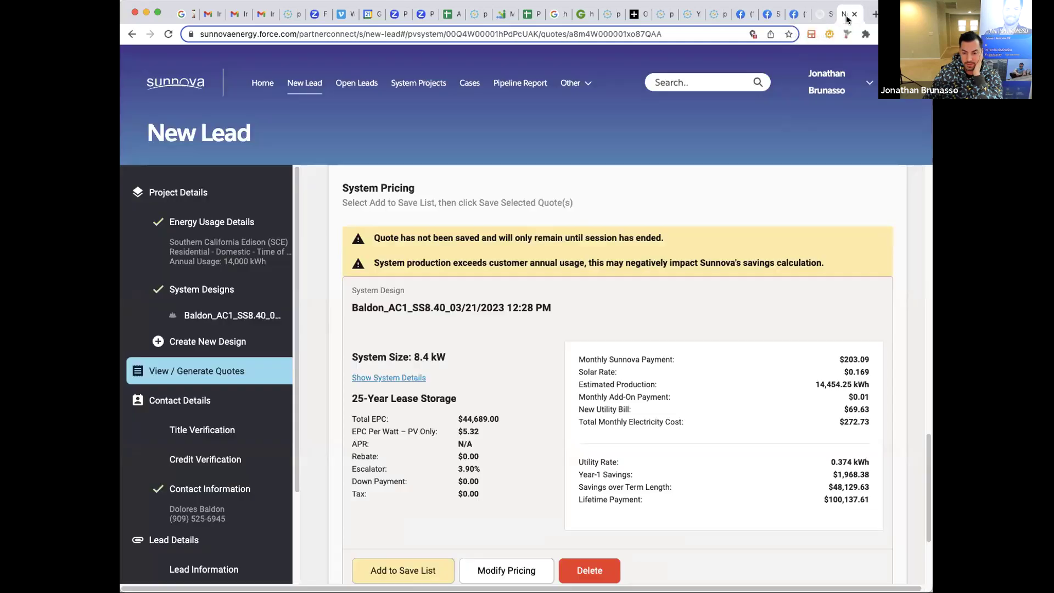
pyautogui.moveTo(505, 423); pyautogui.dragTo(455, 421)
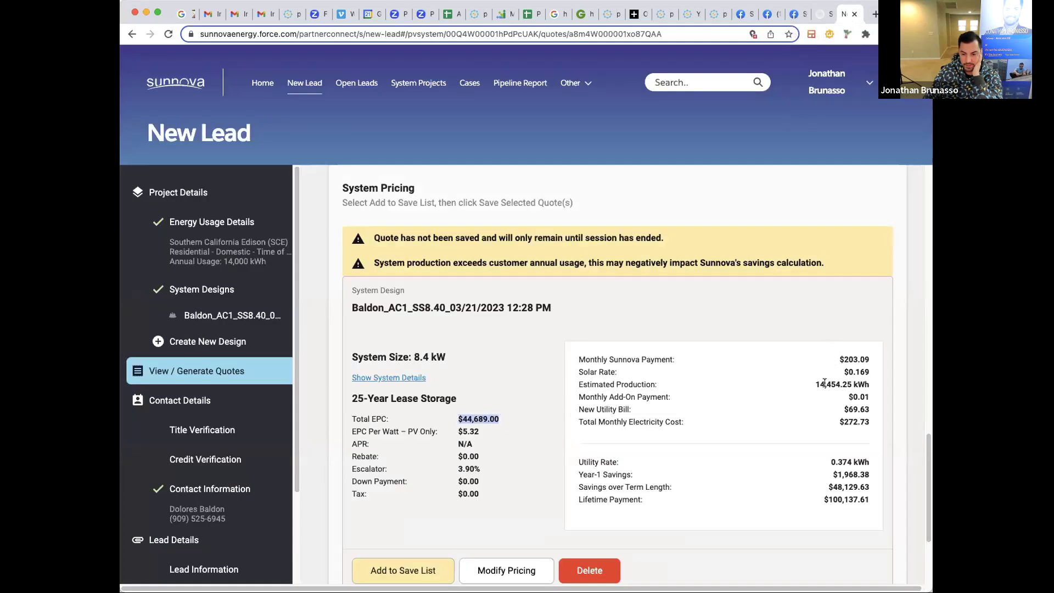
pyautogui.moveTo(866, 359); pyautogui.dragTo(838, 360)
pyautogui.moveTo(870, 409); pyautogui.dragTo(841, 409)
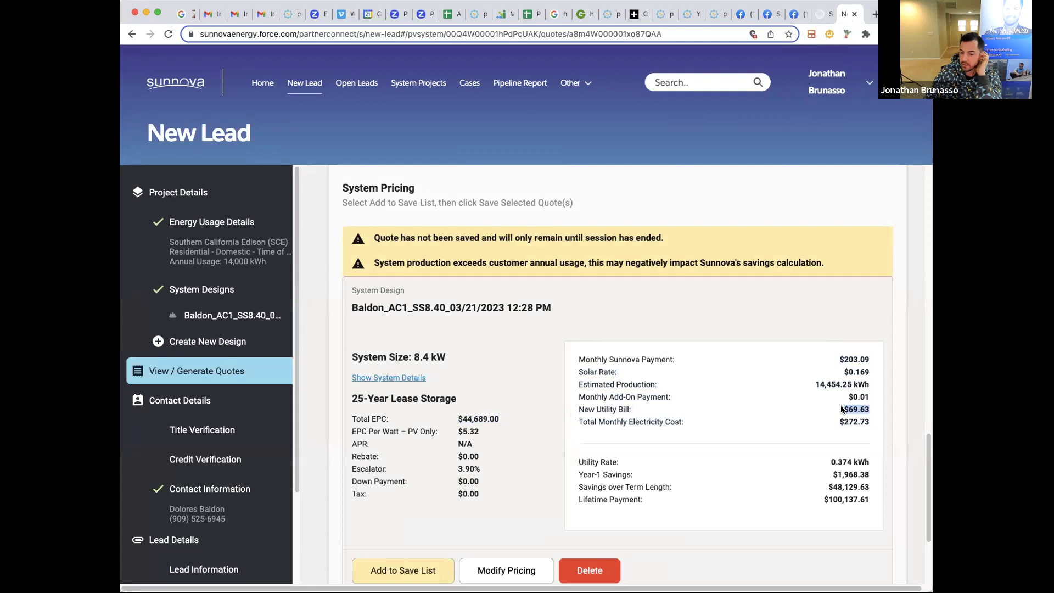
pyautogui.moveTo(859, 410); pyautogui.dragTo(839, 411)
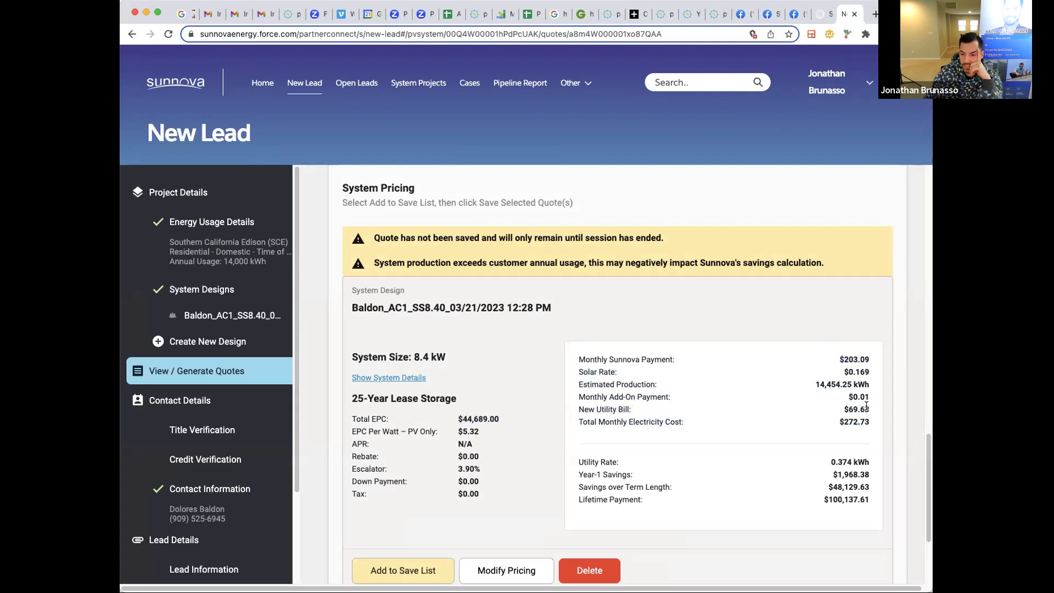
pyautogui.moveTo(866, 359); pyautogui.dragTo(837, 360)
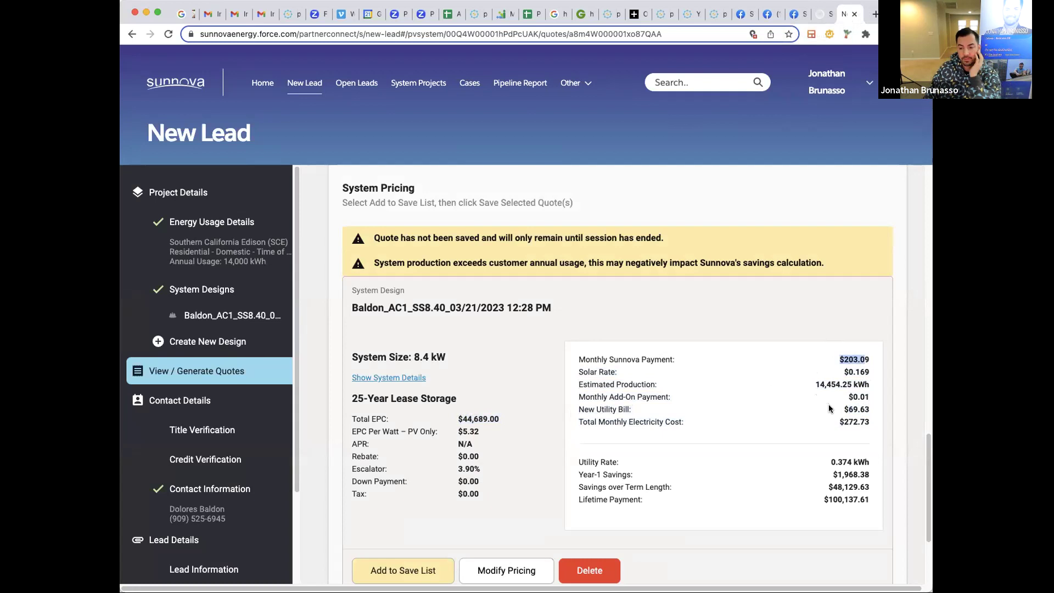
pyautogui.moveTo(862, 410)
pyautogui.mouseDown()
pyautogui.moveTo(648, 420)
pyautogui.moveTo(598, 409)
pyautogui.moveTo(894, 415)
pyautogui.moveTo(806, 405)
pyautogui.moveTo(572, 412)
pyautogui.moveTo(849, 409)
pyautogui.mouseUp()
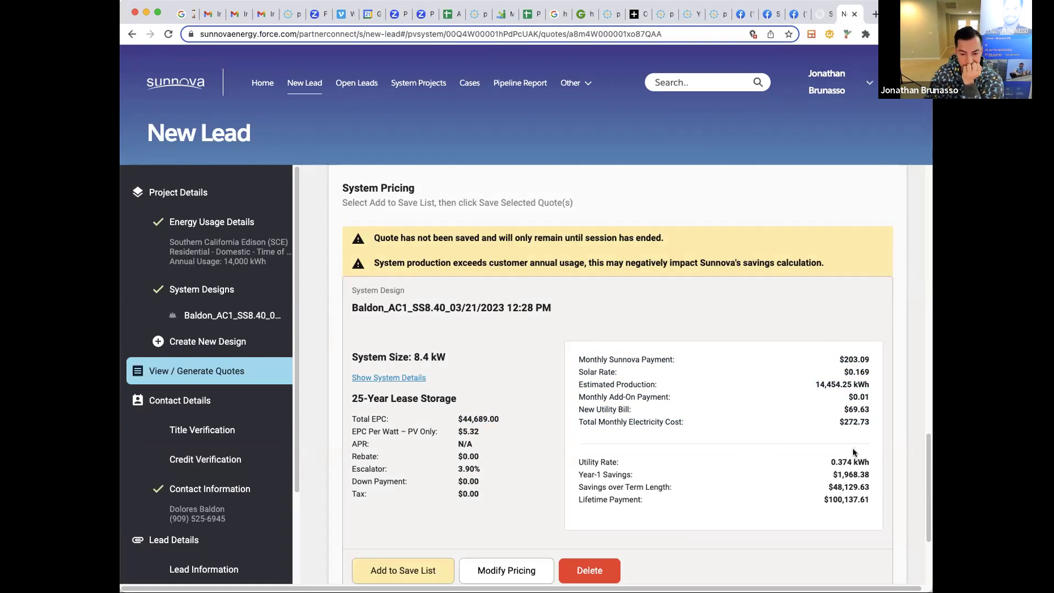
# Examine the quote's year-1 savings alongside its new utility bill.
pyautogui.moveTo(869, 481); pyautogui.dragTo(733, 468)
pyautogui.moveTo(593, 474); pyautogui.dragTo(632, 475)
pyautogui.moveTo(857, 475); pyautogui.dragTo(842, 475)
pyautogui.moveTo(866, 409); pyautogui.dragTo(838, 402)
pyautogui.click(848, 403)
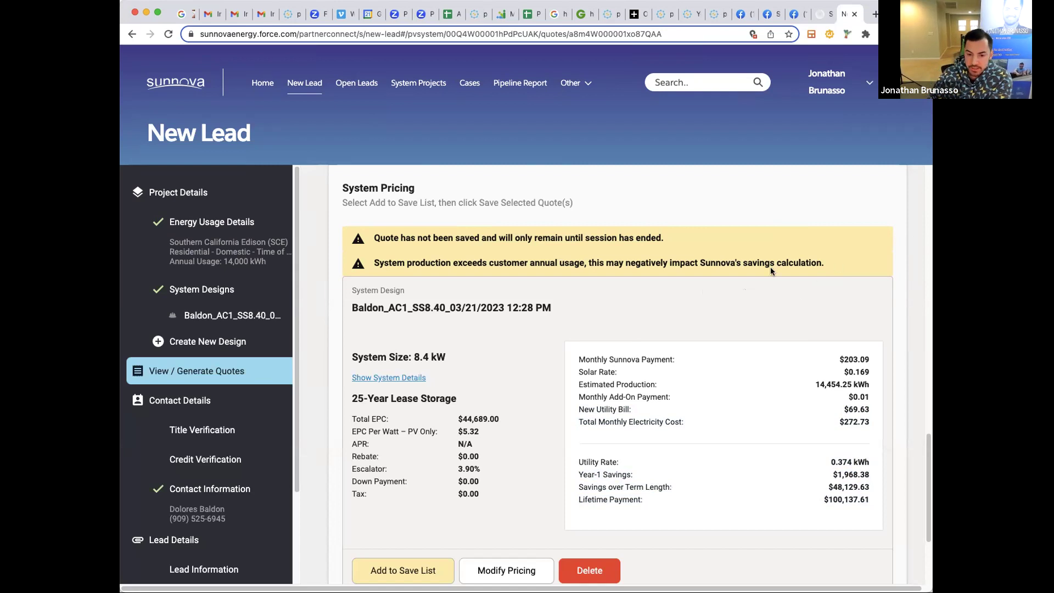
# Add the 25-year lease storage quote to the save list and save the selected quote.
pyautogui.scroll(-2, 674, 349)
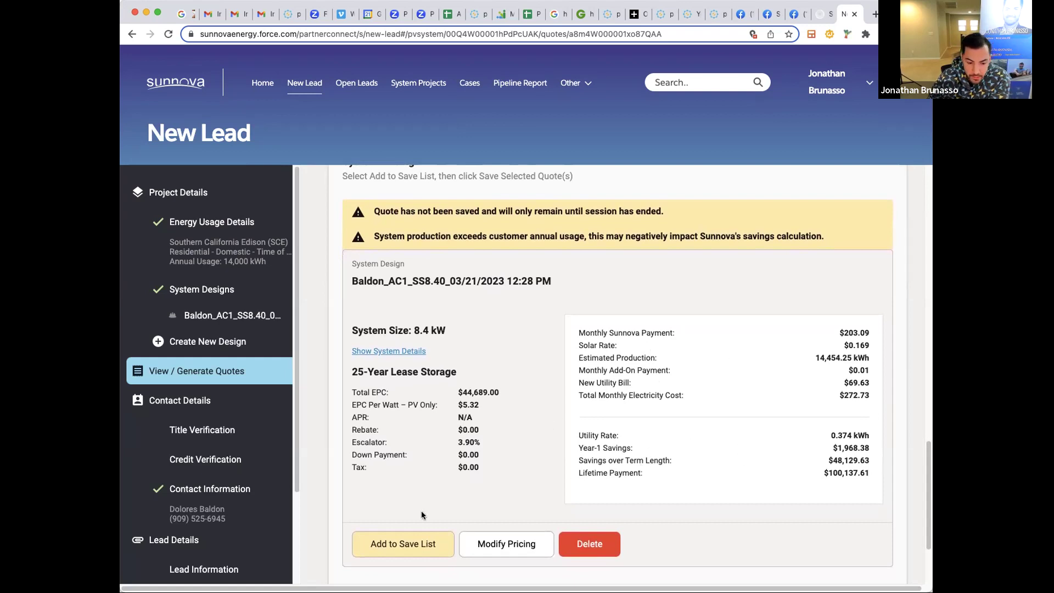
pyautogui.click(418, 545)
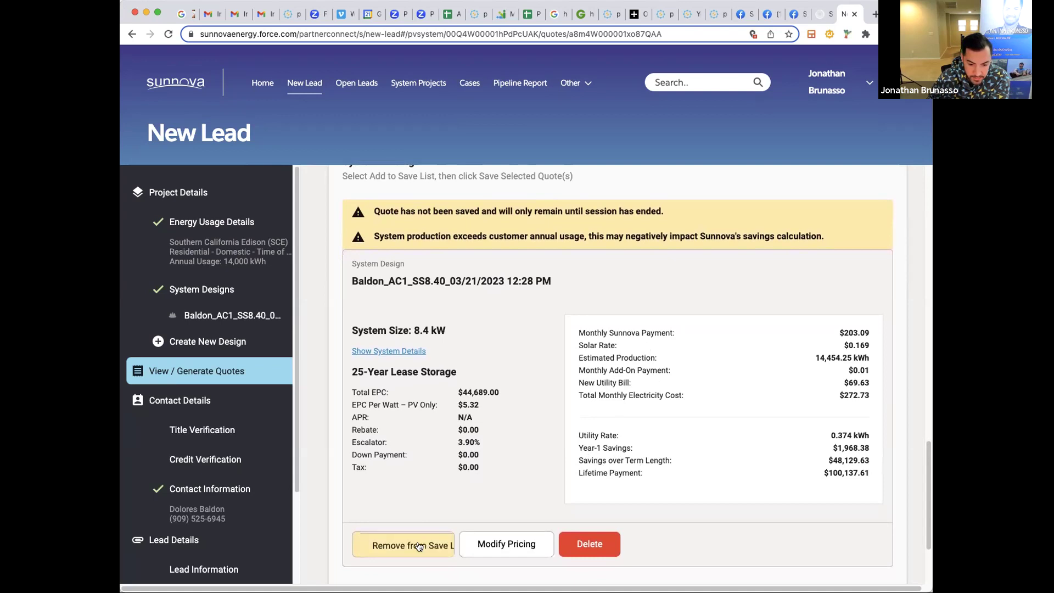
pyautogui.scroll(-2, 511, 502)
pyautogui.scroll(3, 524, 506)
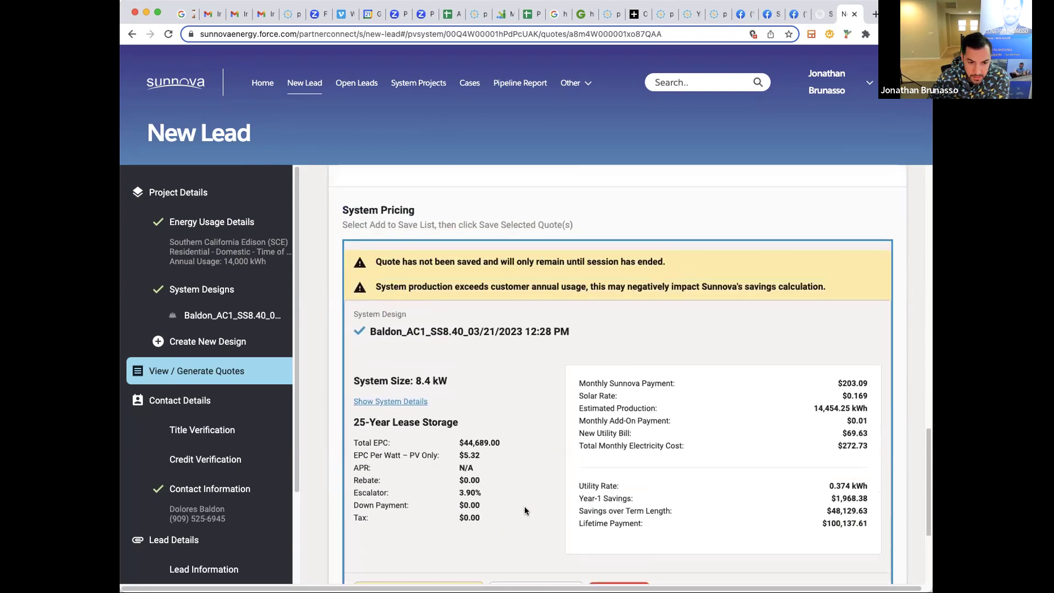
pyautogui.scroll(-3, 521, 503)
pyautogui.scroll(-1, 545, 511)
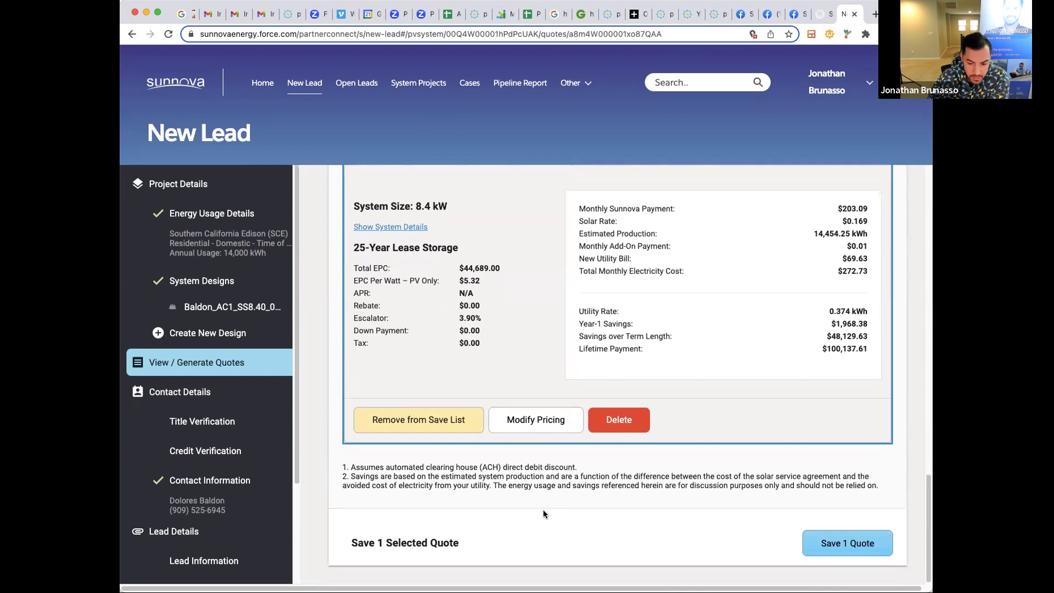
pyautogui.click(840, 547)
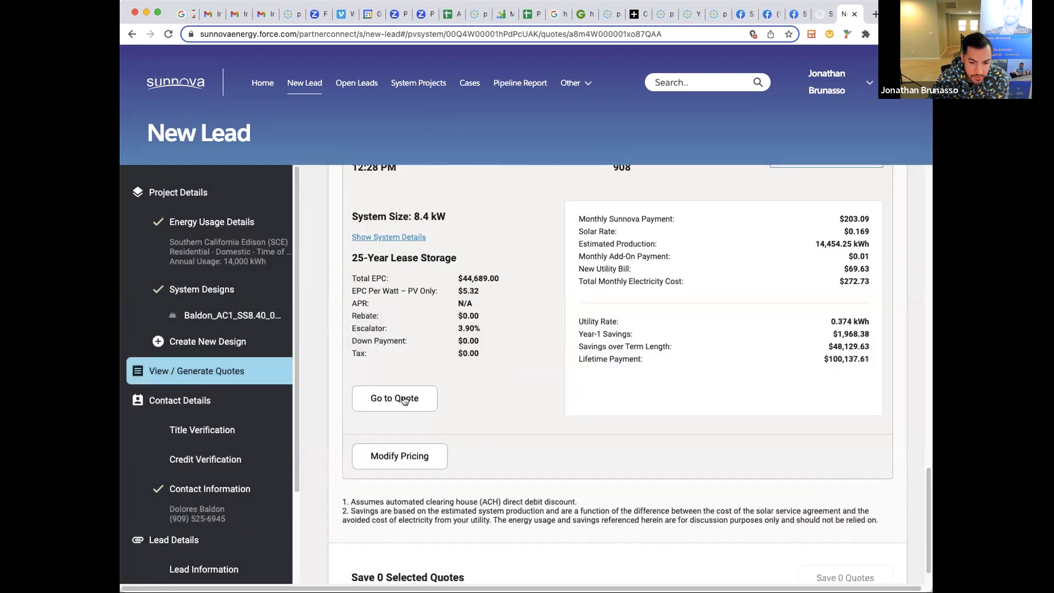
# Open the saved lease storage quote and generate its proposal as a download.
pyautogui.click(403, 400)
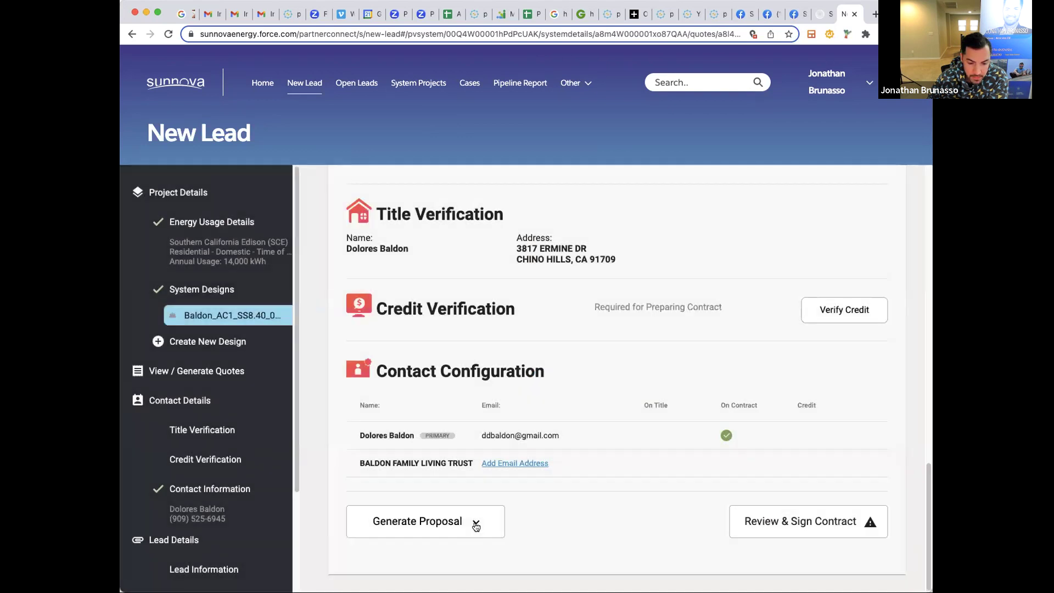
pyautogui.click(475, 523)
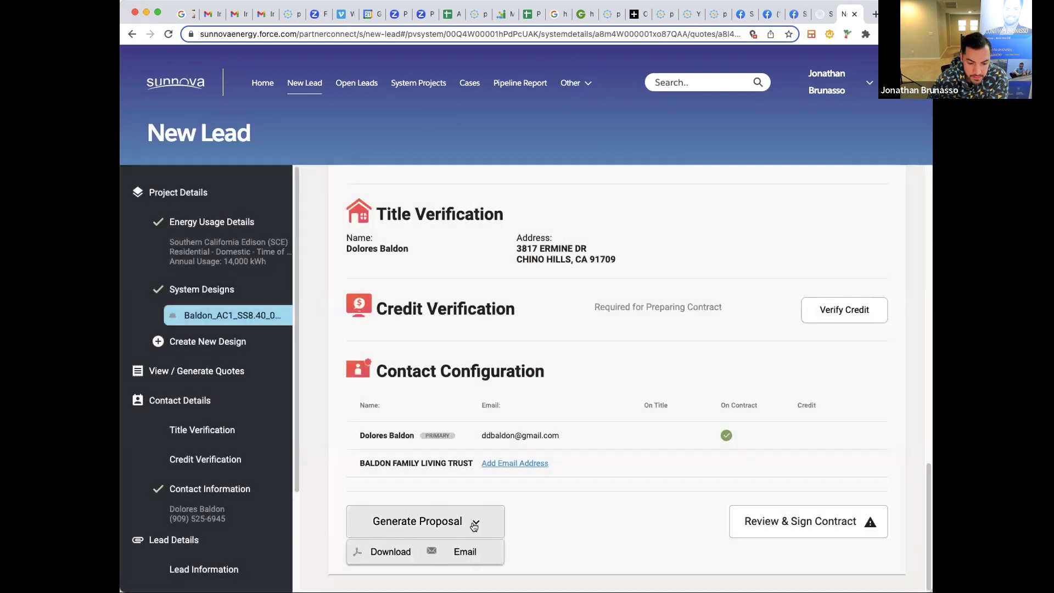
pyautogui.click(391, 551)
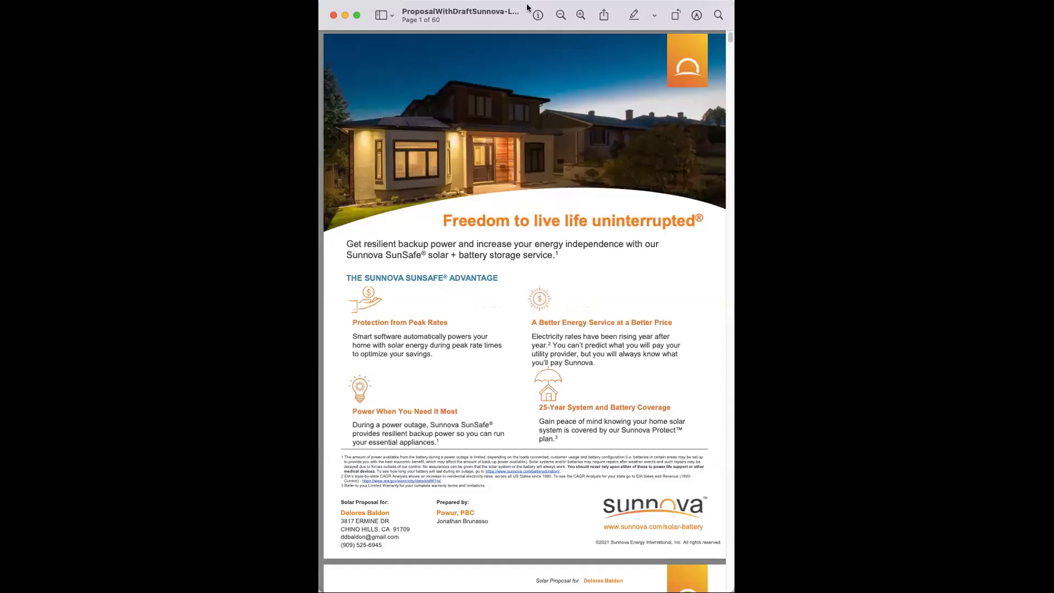
# Read the first page of the downloaded proposal in Preview, highlighting the 25-year system and battery coverage section.
pyautogui.scroll(-3, 557, 266)
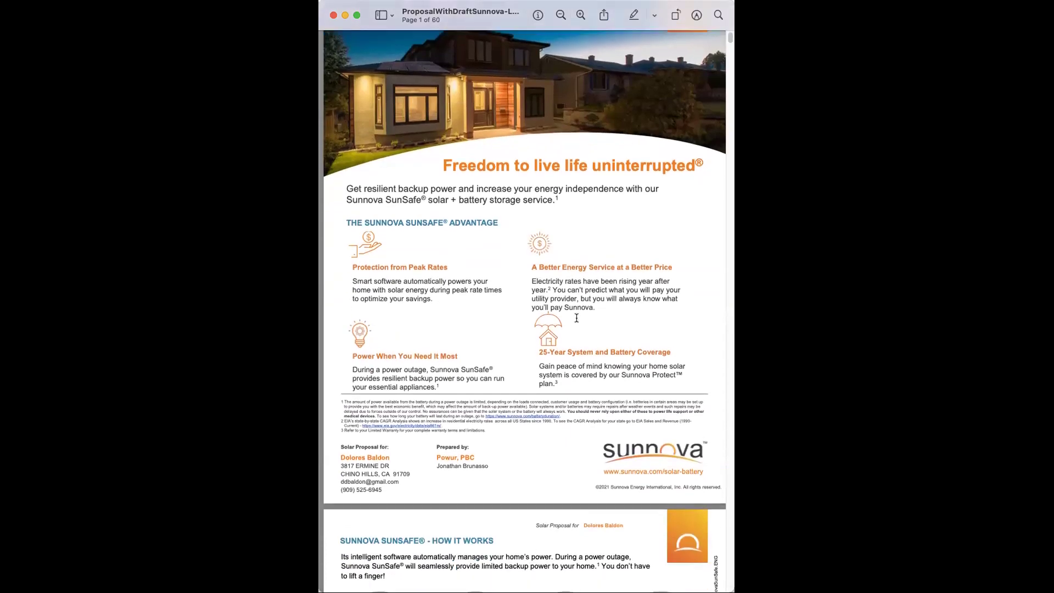
pyautogui.scroll(-1, 412, 278)
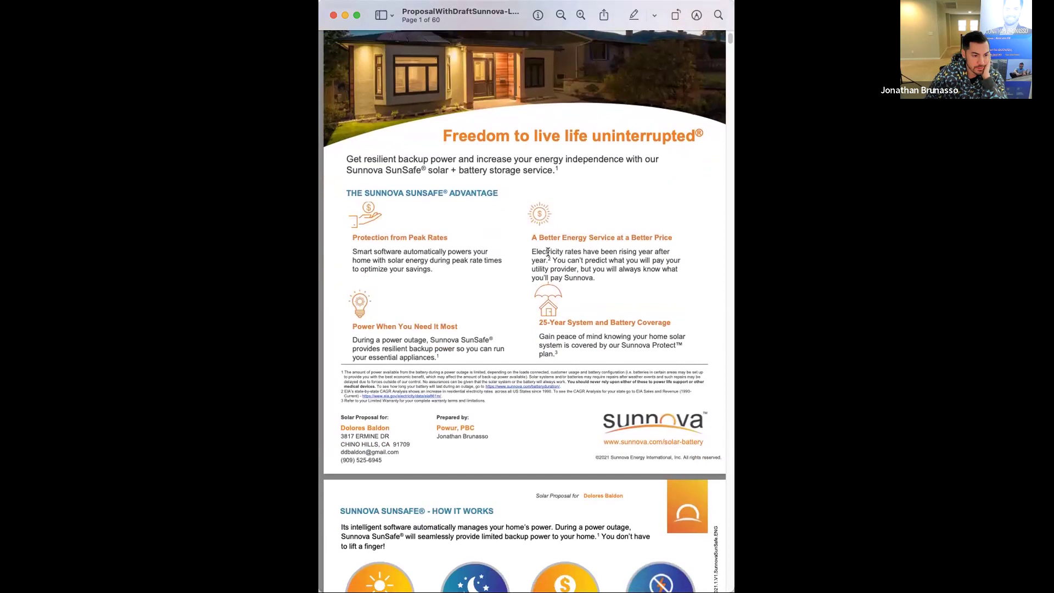
pyautogui.scroll(-2, 546, 263)
pyautogui.moveTo(540, 283); pyautogui.dragTo(668, 286)
pyautogui.moveTo(628, 315); pyautogui.dragTo(503, 296)
pyautogui.scroll(-5, 502, 291)
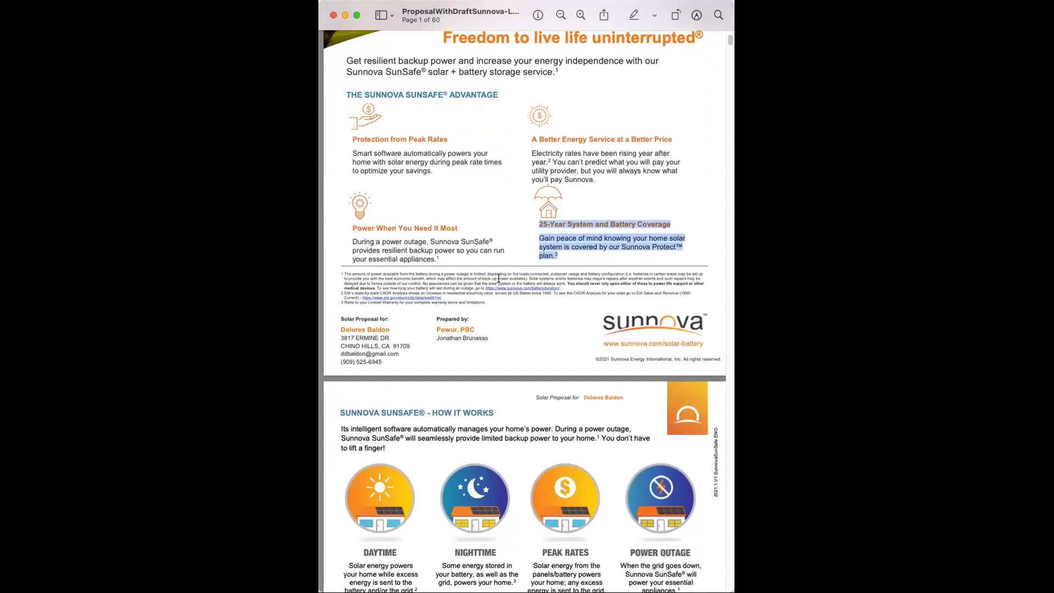
# Look through the proposal's page on how Sunnova SunSafe works and what it powers during an outage.
pyautogui.scroll(-5, 502, 292)
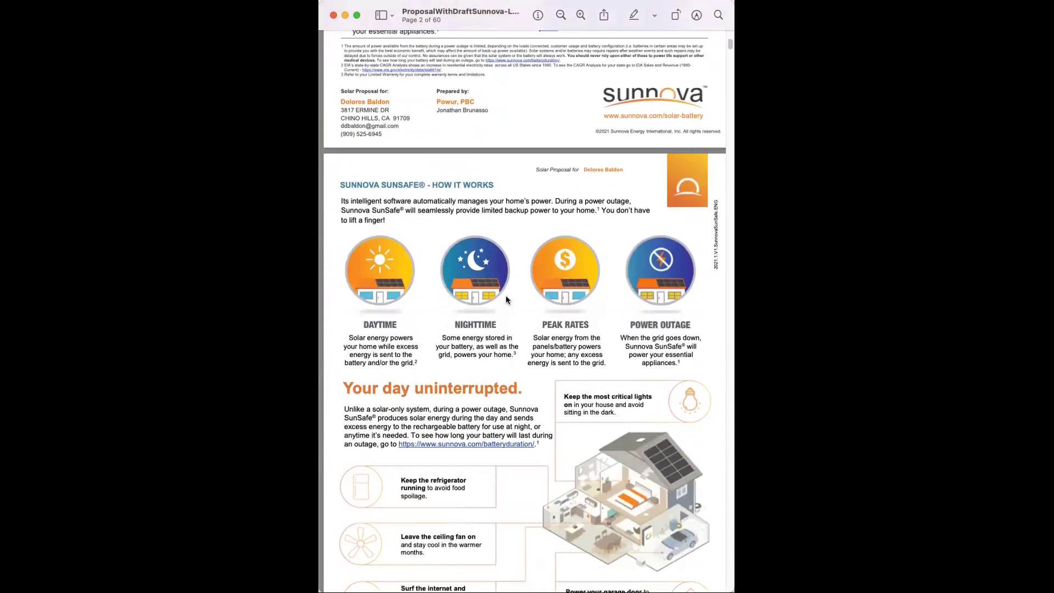
pyautogui.scroll(-2, 503, 313)
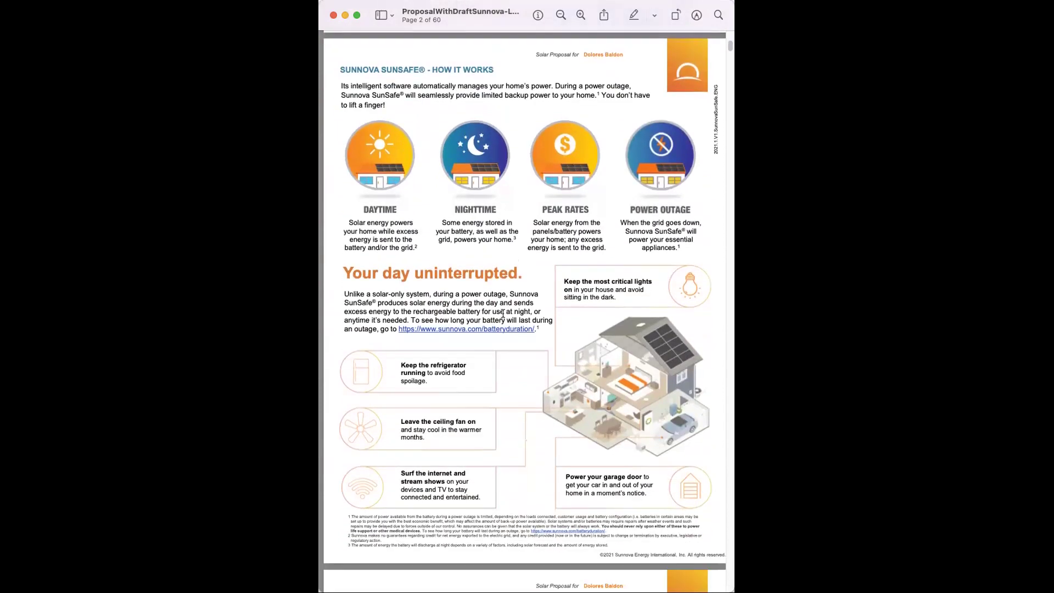
pyautogui.scroll(-2, 505, 318)
pyautogui.scroll(-5, 507, 327)
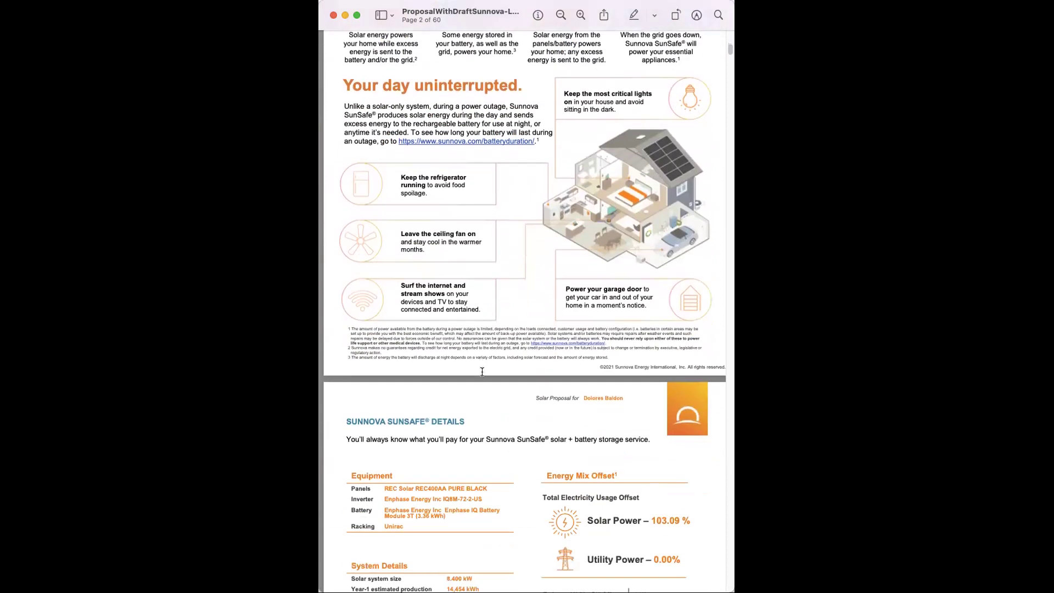
# Examine the SunSafe details page, covering equipment, system details, energy plan, payment terms and monthly payment.
pyautogui.scroll(-2, 481, 377)
pyautogui.moveTo(483, 426); pyautogui.dragTo(455, 439)
pyautogui.click(471, 459)
pyautogui.scroll(-2, 491, 463)
pyautogui.scroll(-5, 494, 463)
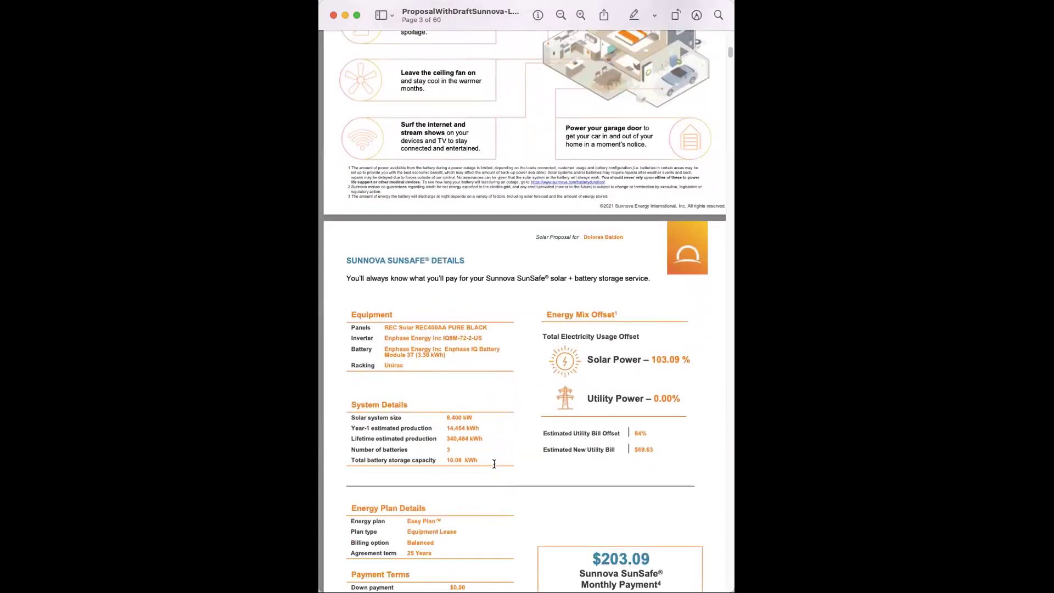
pyautogui.scroll(-2, 495, 465)
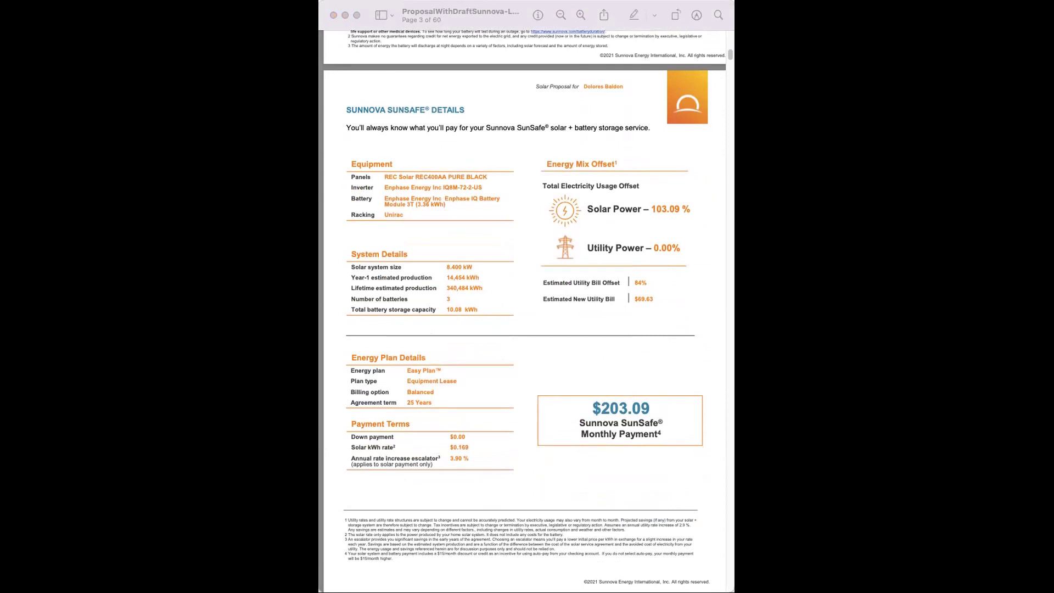
# Compare the estimated utility bill offset with the solar power offset and the estimated new utility bill.
pyautogui.click(338, 6)
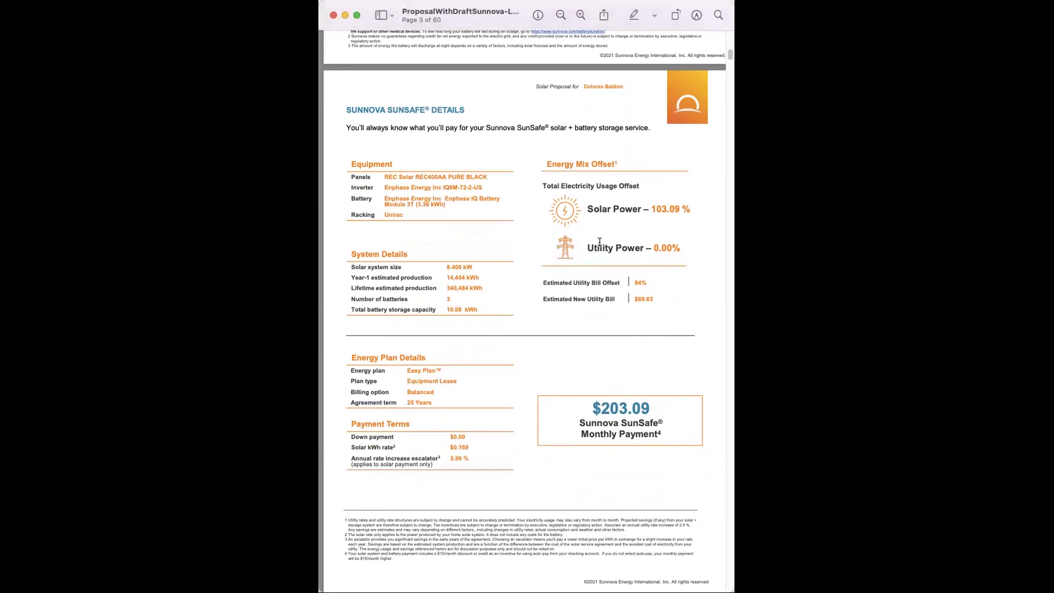
pyautogui.moveTo(646, 282); pyautogui.dragTo(530, 280)
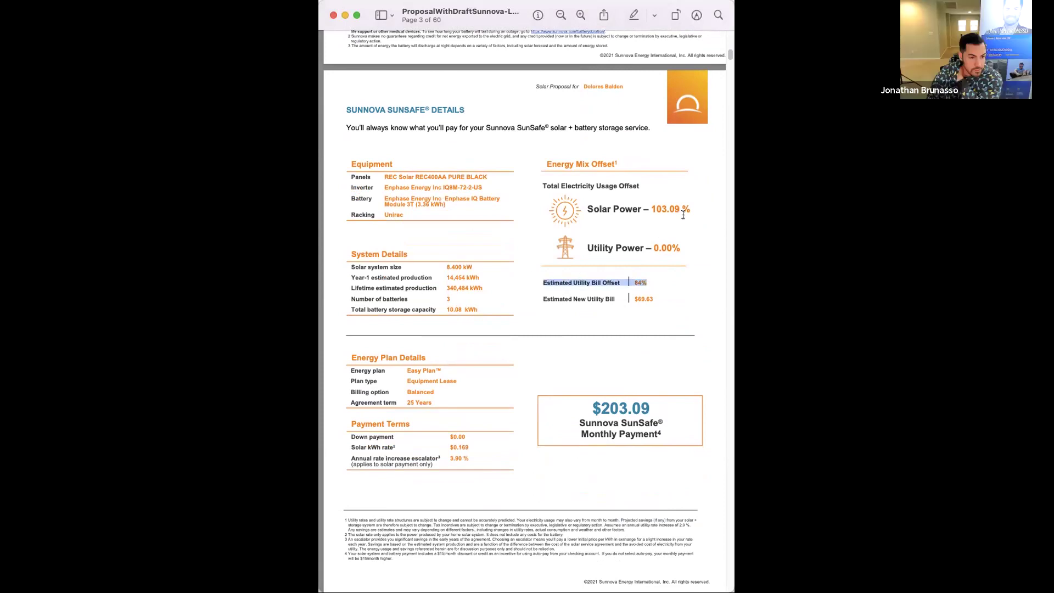
pyautogui.moveTo(687, 207); pyautogui.dragTo(586, 209)
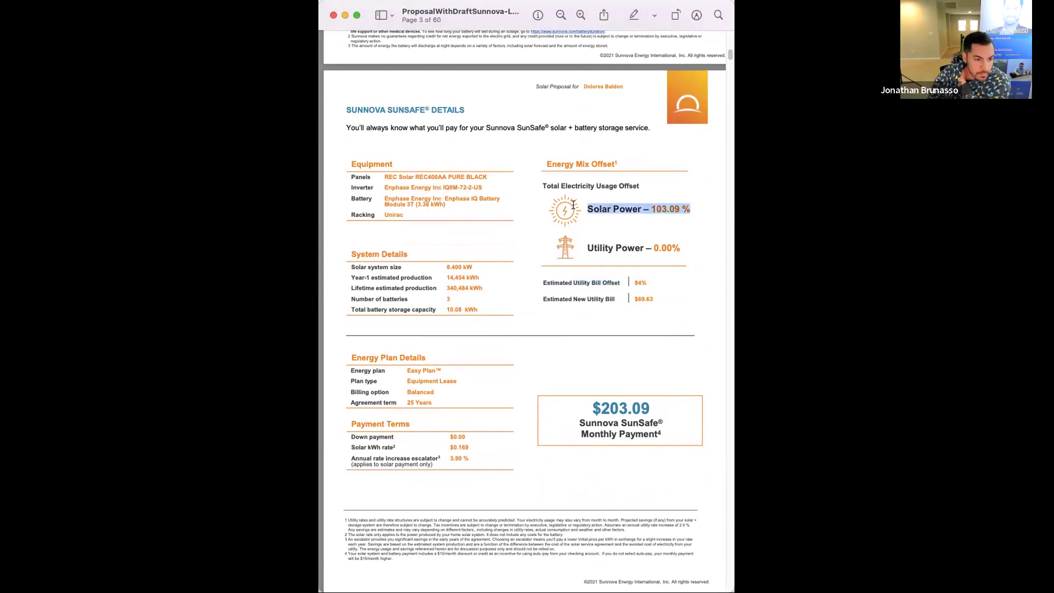
pyautogui.click(675, 209)
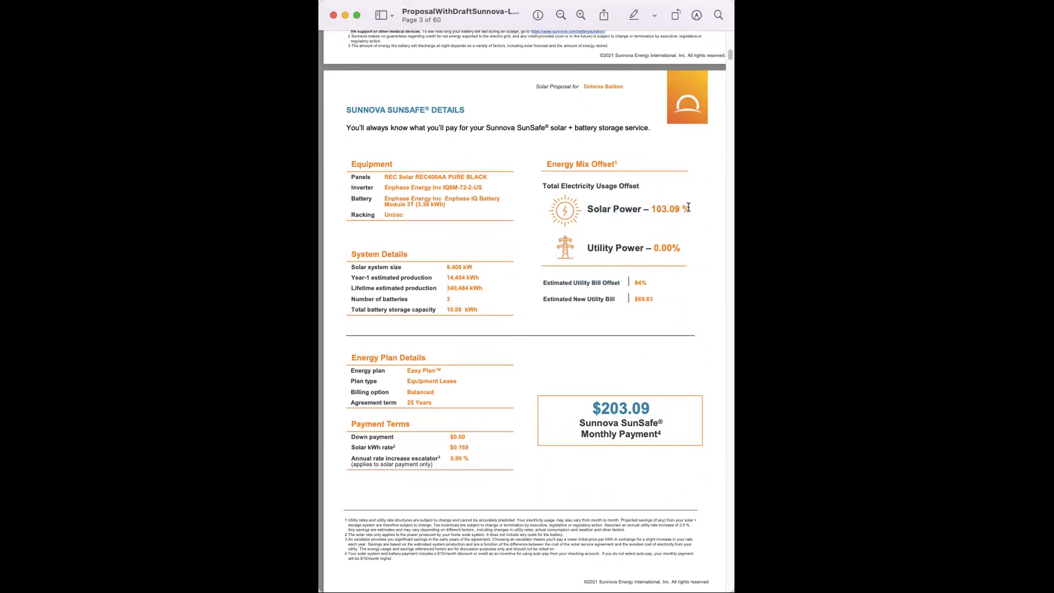
pyautogui.moveTo(653, 301); pyautogui.dragTo(541, 297)
pyautogui.click(543, 297)
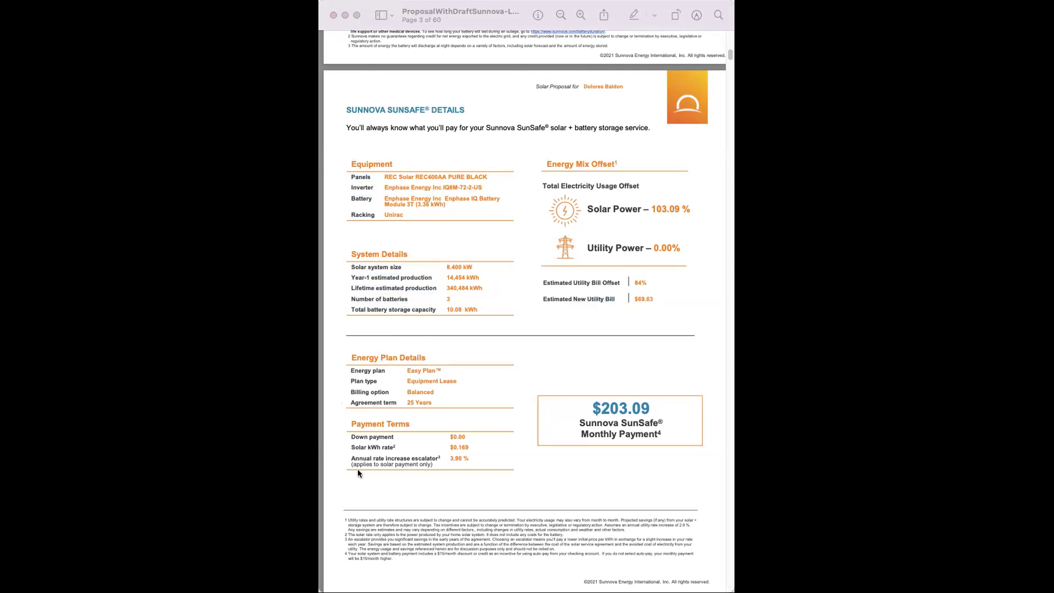
# Return to the proposal PDF and recheck the estimated new utility bill on the details page.
pyautogui.click(493, 6)
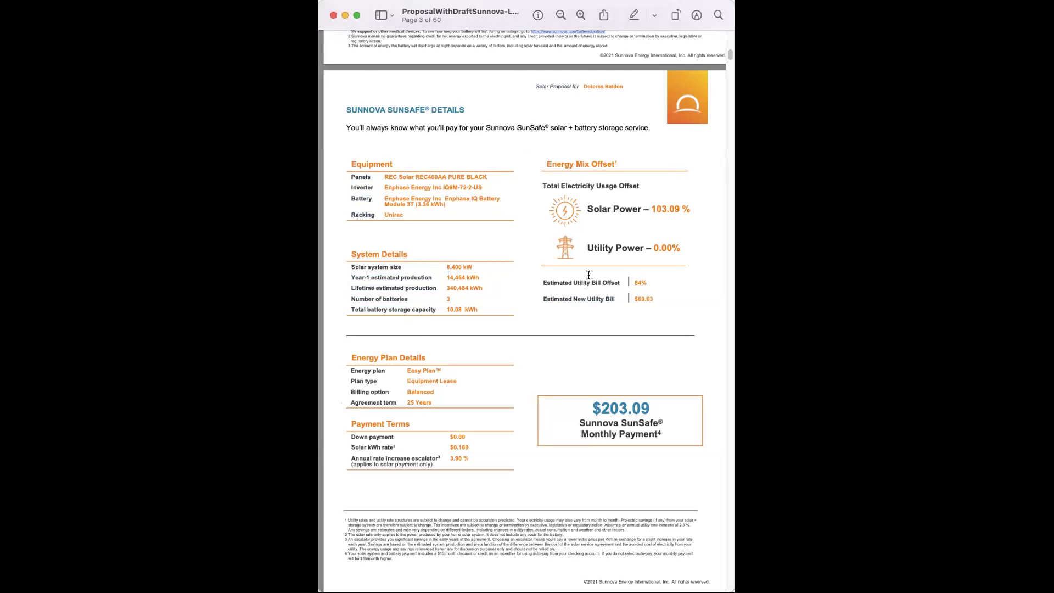
pyautogui.scroll(-2, 588, 274)
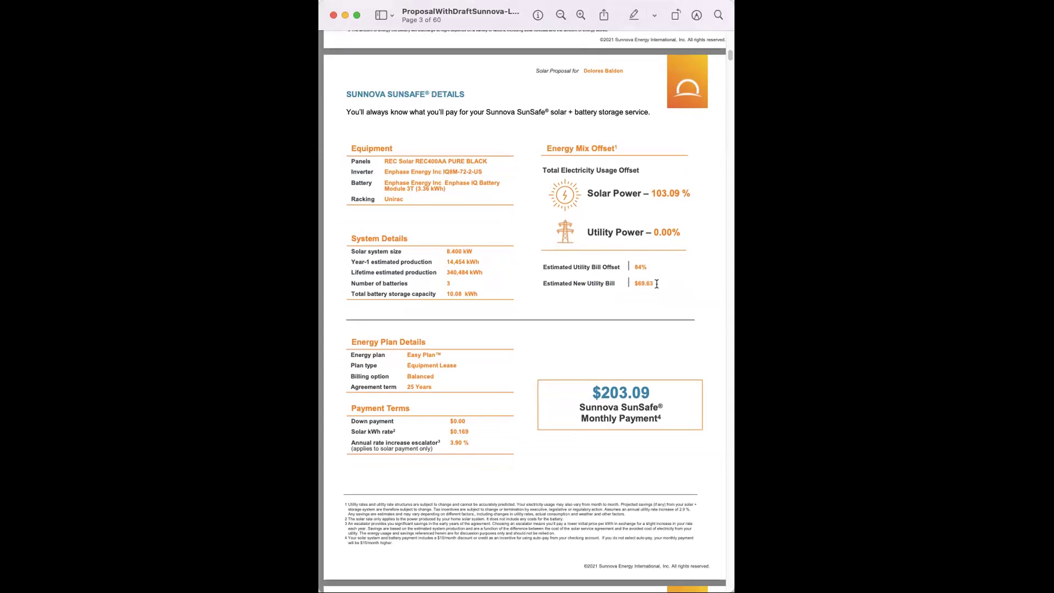
pyautogui.moveTo(648, 278); pyautogui.dragTo(551, 280)
pyautogui.click(557, 279)
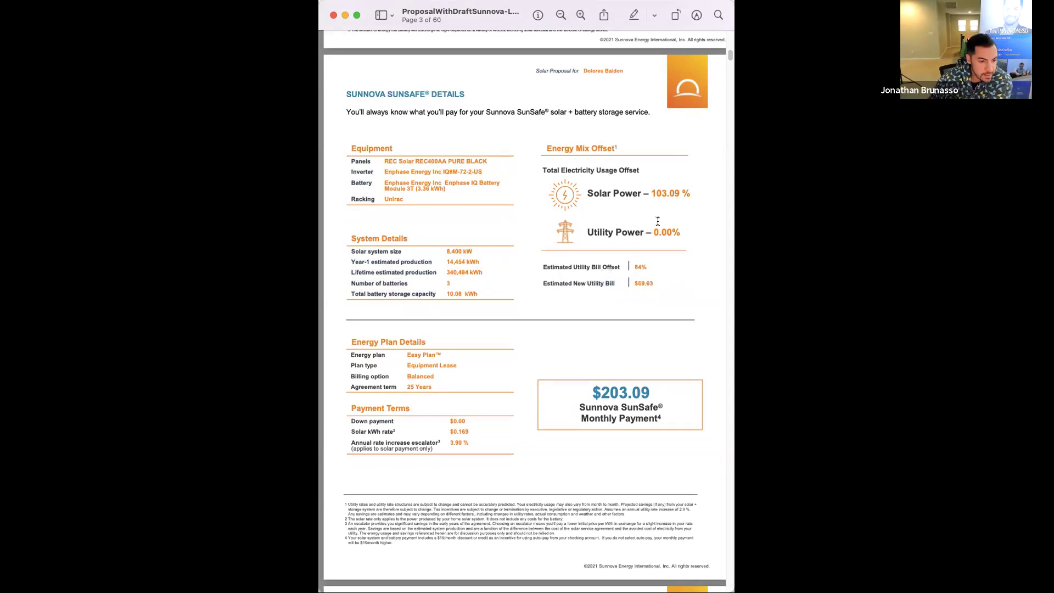
# Compare the solar power offset with the estimated new utility bill under Energy Mix Offset on the SunSafe details page.
pyautogui.moveTo(690, 193); pyautogui.dragTo(591, 192)
pyautogui.click(591, 192)
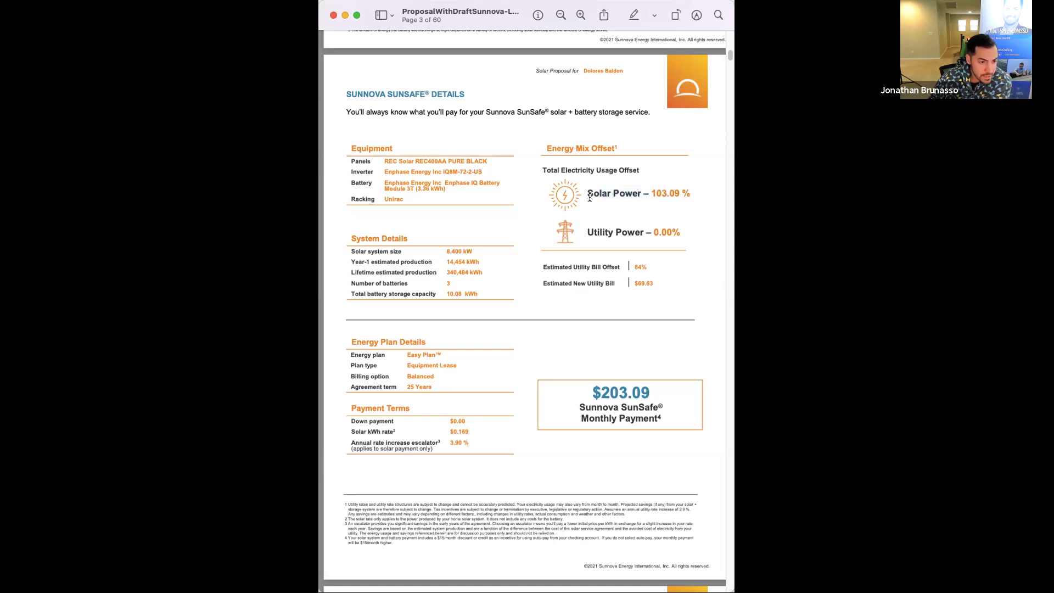
pyautogui.moveTo(650, 281); pyautogui.dragTo(549, 282)
pyautogui.click(652, 283)
pyautogui.click(607, 282)
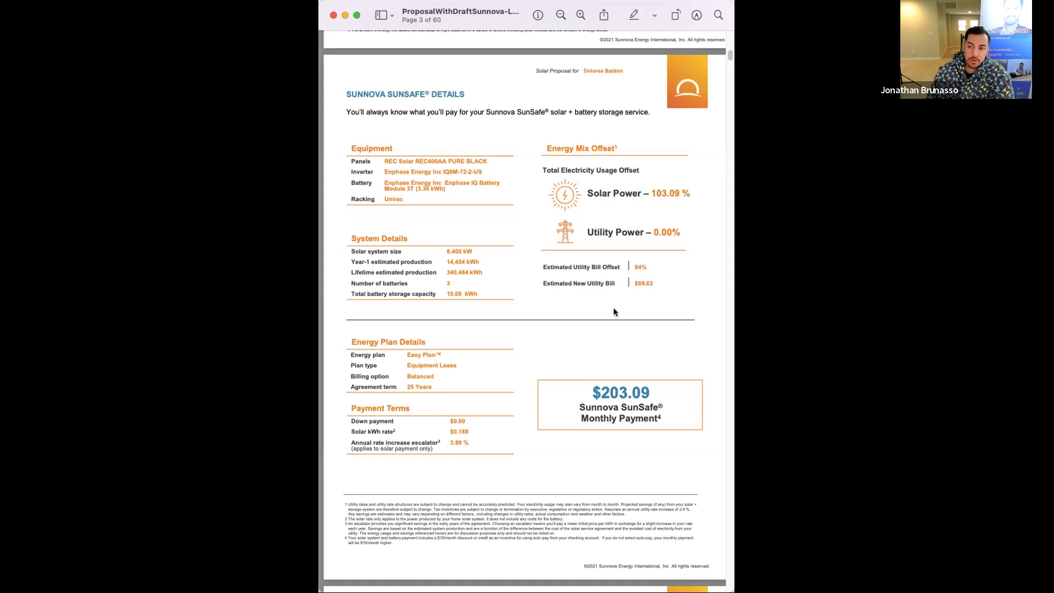
pyautogui.moveTo(652, 283); pyautogui.dragTo(545, 174)
pyautogui.click(544, 173)
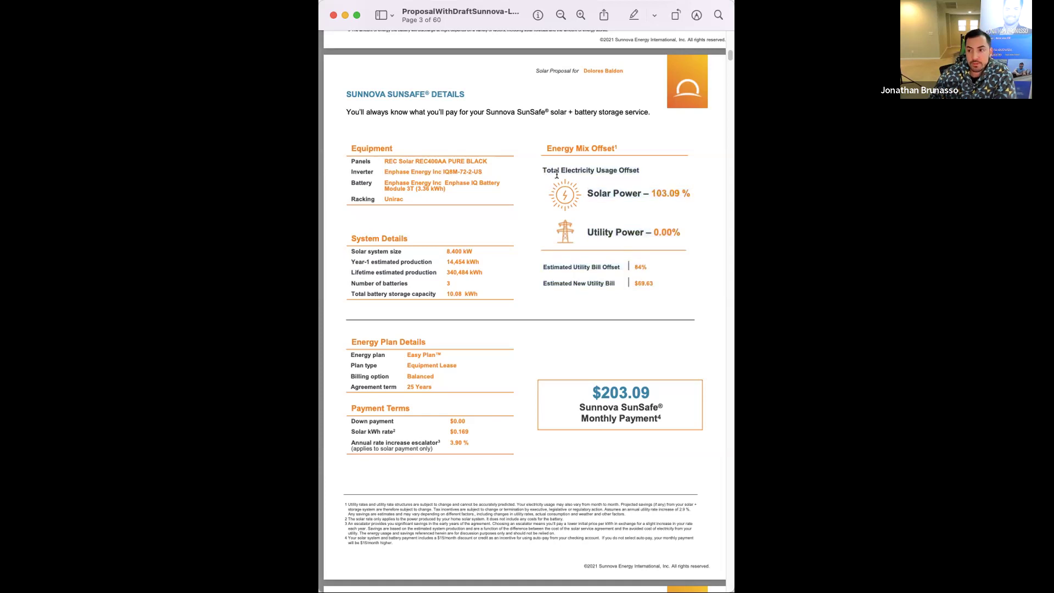
pyautogui.moveTo(678, 192); pyautogui.dragTo(641, 192)
pyautogui.click(641, 192)
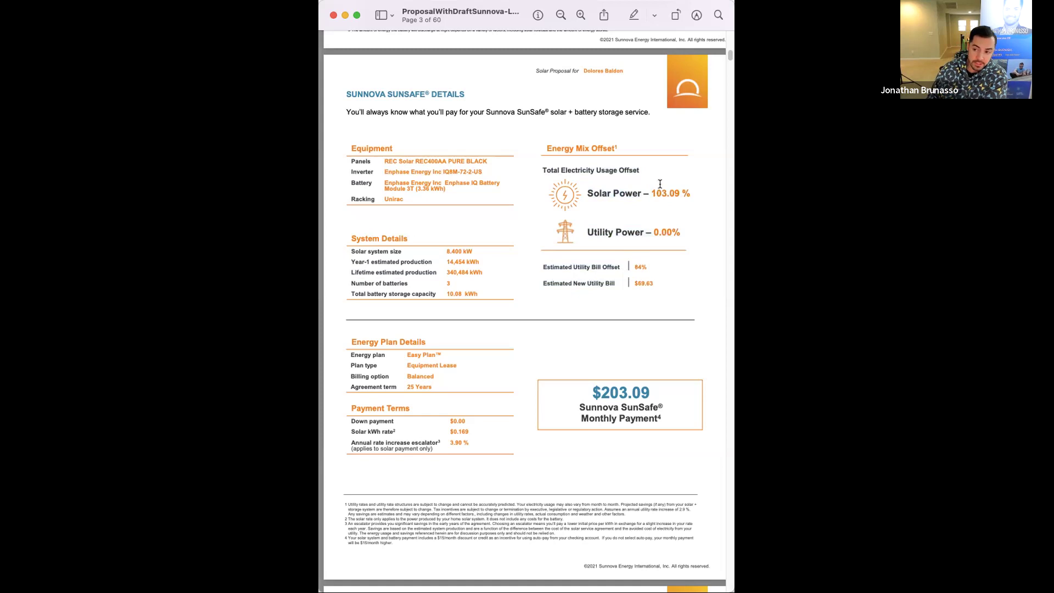
# Recheck the estimated new utility bill line and the electricity usage offset figures on the proposal's details page.
pyautogui.moveTo(660, 281); pyautogui.dragTo(590, 280)
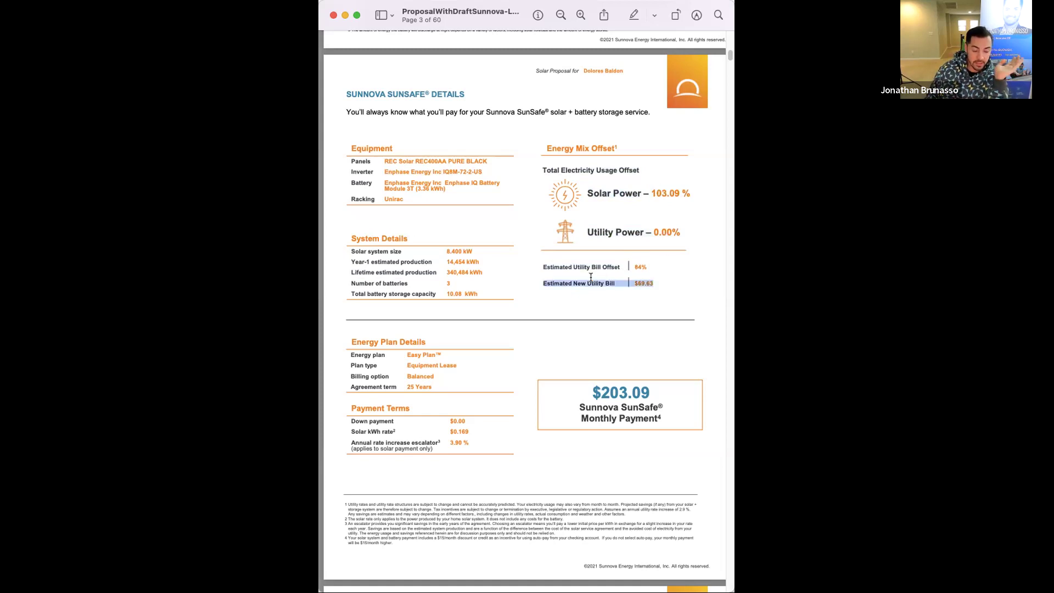
pyautogui.click(590, 280)
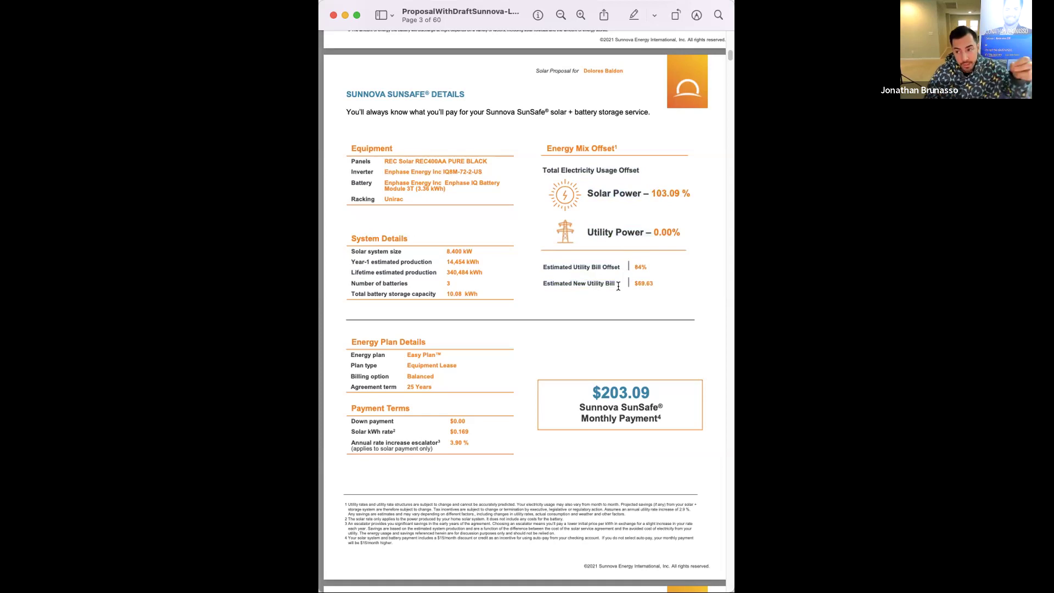
pyautogui.moveTo(635, 282); pyautogui.dragTo(581, 276)
pyautogui.click(581, 276)
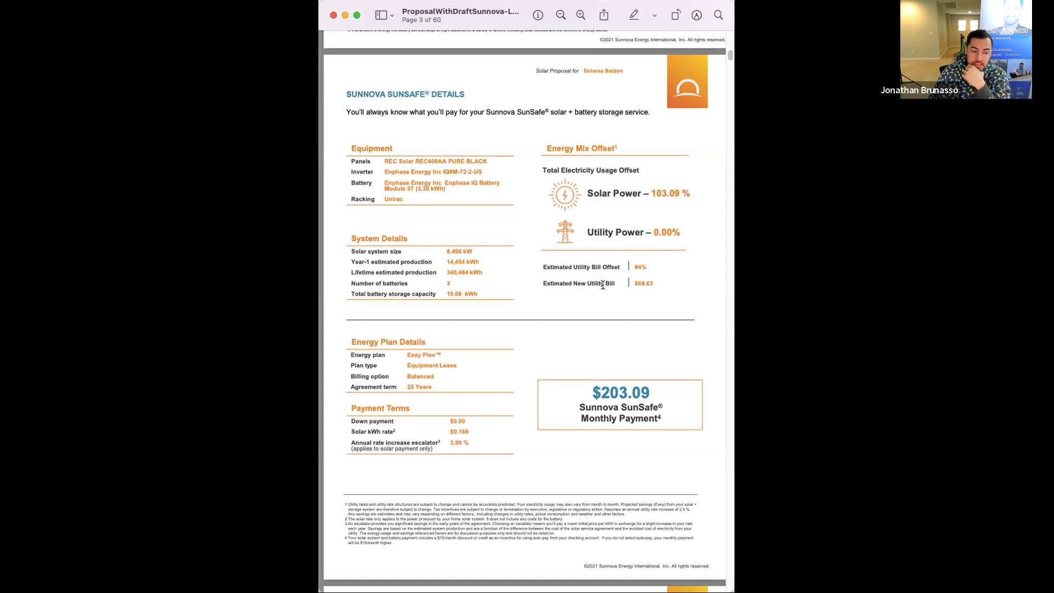
pyautogui.moveTo(656, 281); pyautogui.dragTo(555, 282)
pyautogui.click(554, 281)
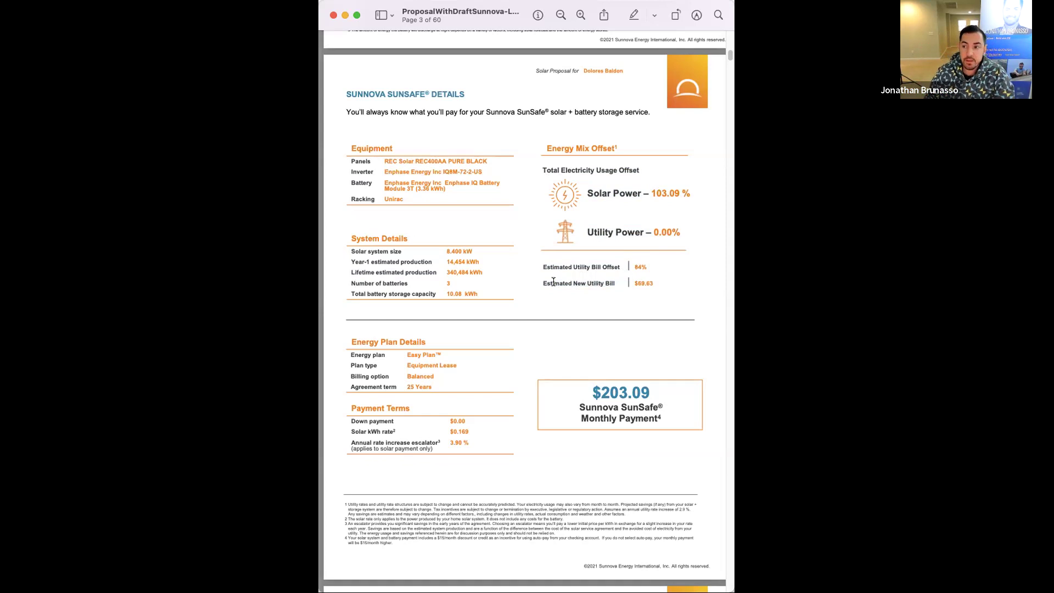
pyautogui.tripleClick(626, 275)
pyautogui.moveTo(618, 275); pyautogui.dragTo(548, 165)
pyautogui.click(554, 203)
pyautogui.moveTo(654, 290); pyautogui.dragTo(597, 283)
pyautogui.click(607, 283)
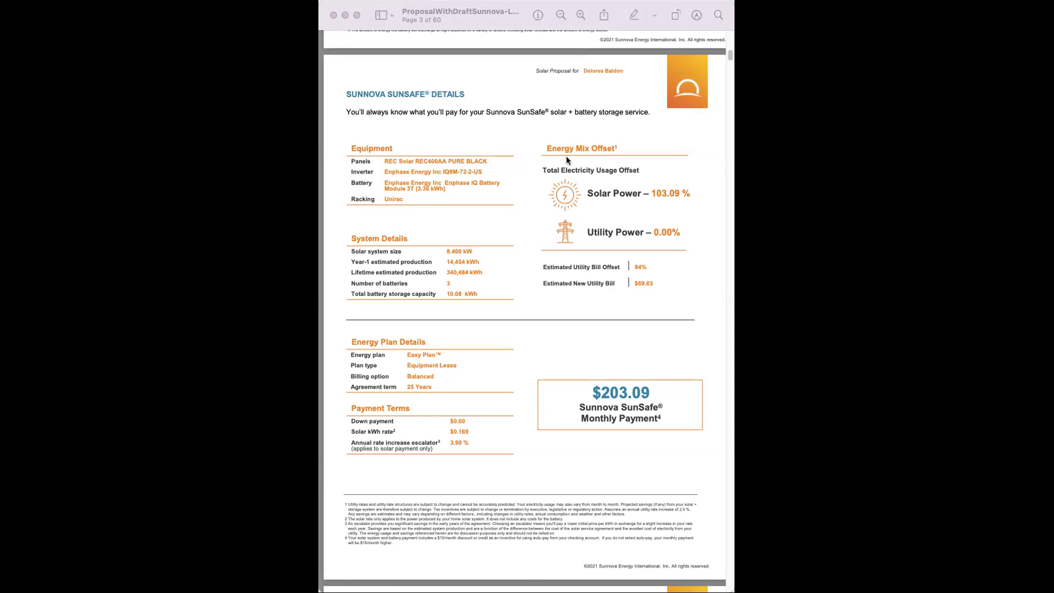
pyautogui.click(572, 242)
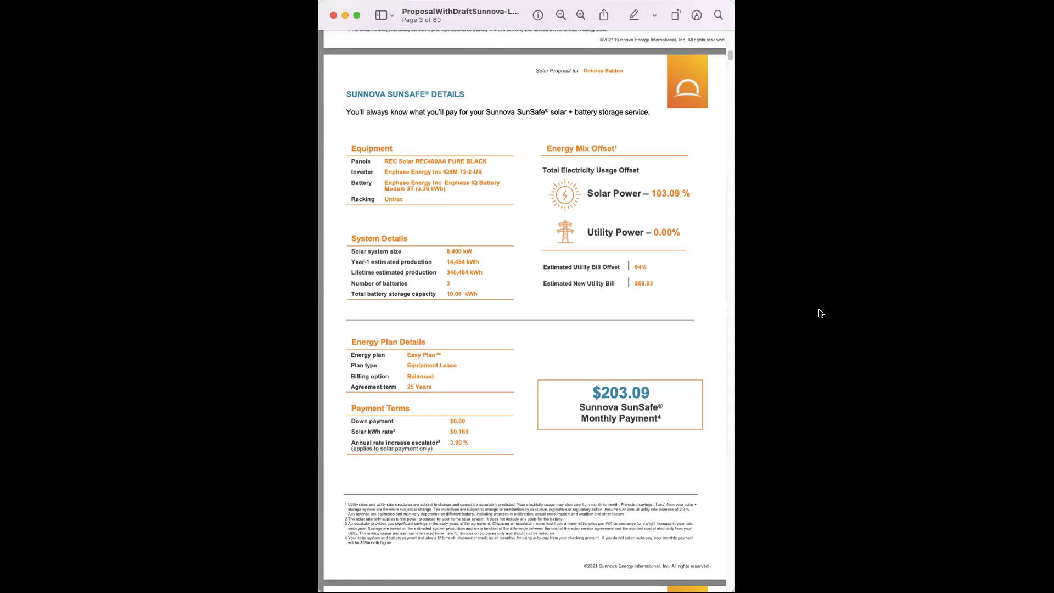
# Switch to the Sunnova system design in the browser and set the storage battery quantity to 6 and the battery inverter quantity to 24.
pyautogui.press('super+Tab')
pyautogui.click(848, 348)
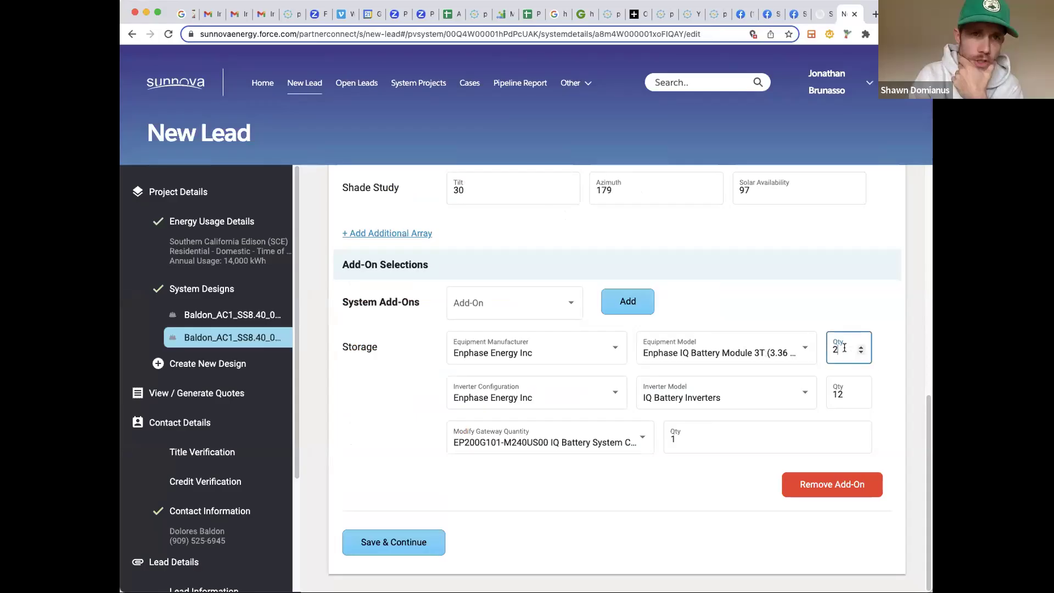
pyautogui.press('BackSpace')
pyautogui.write('6')
pyautogui.press('Tab')
pyautogui.write('24')
pyautogui.doubleClick(837, 350)
pyautogui.click(848, 371)
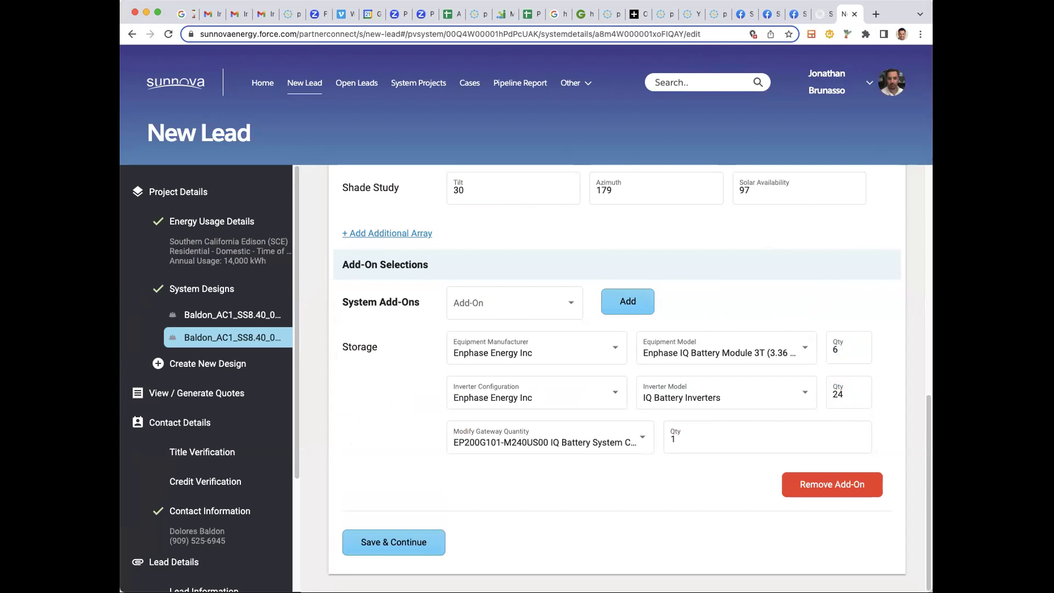
# Change the storage battery module quantity to 5.
pyautogui.doubleClick(851, 349)
pyautogui.write('5')
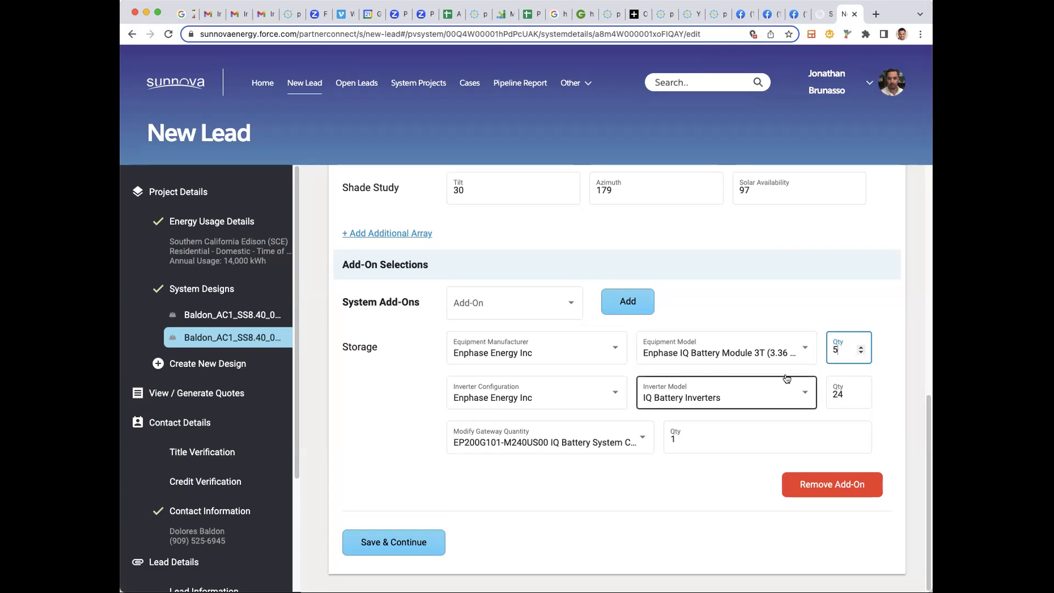
# Switch to the Solo proposal and update its Enphase Energy Backup adder to the Enphase Storage System (20kWh).
pyautogui.click(822, 18)
pyautogui.click(903, 65)
pyautogui.click(823, 186)
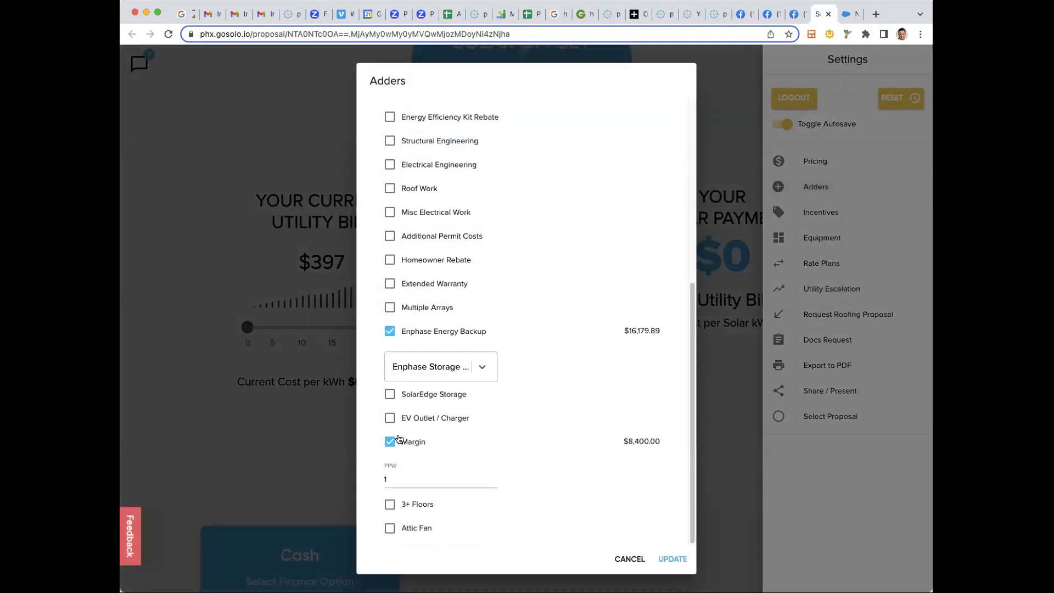
pyautogui.click(440, 368)
pyautogui.click(458, 468)
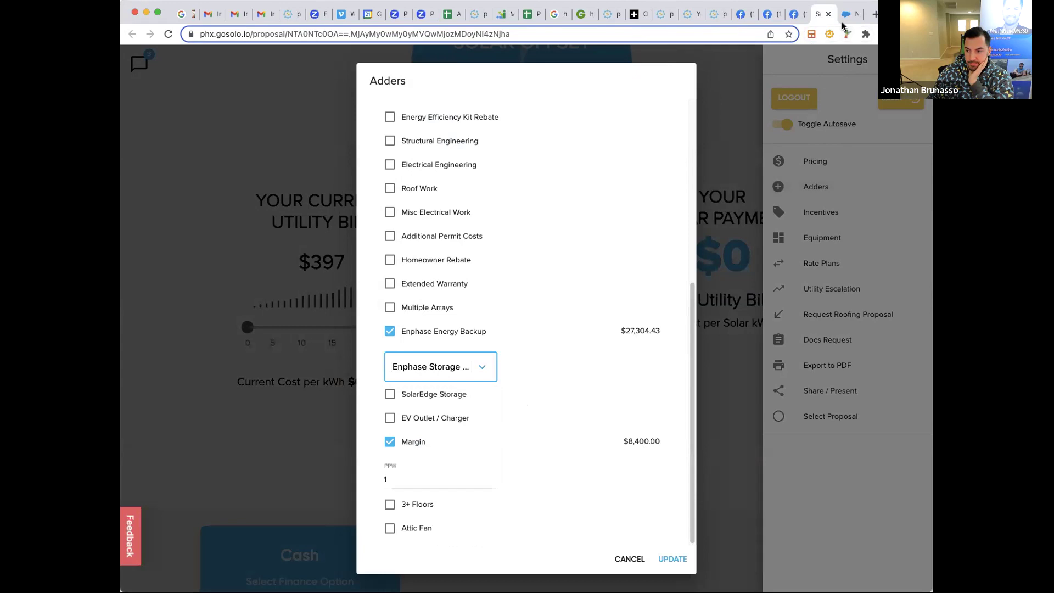
pyautogui.click(667, 558)
# Return to the Sunnova design, set the battery module quantity to 6, and save the design to continue to quotes.
pyautogui.click(849, 14)
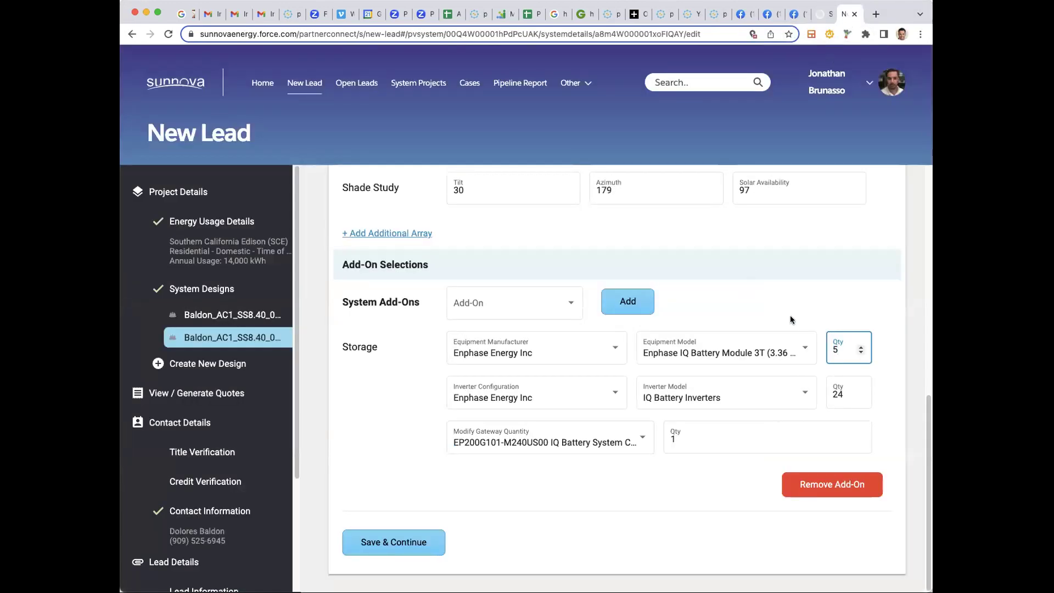
pyautogui.click(861, 346)
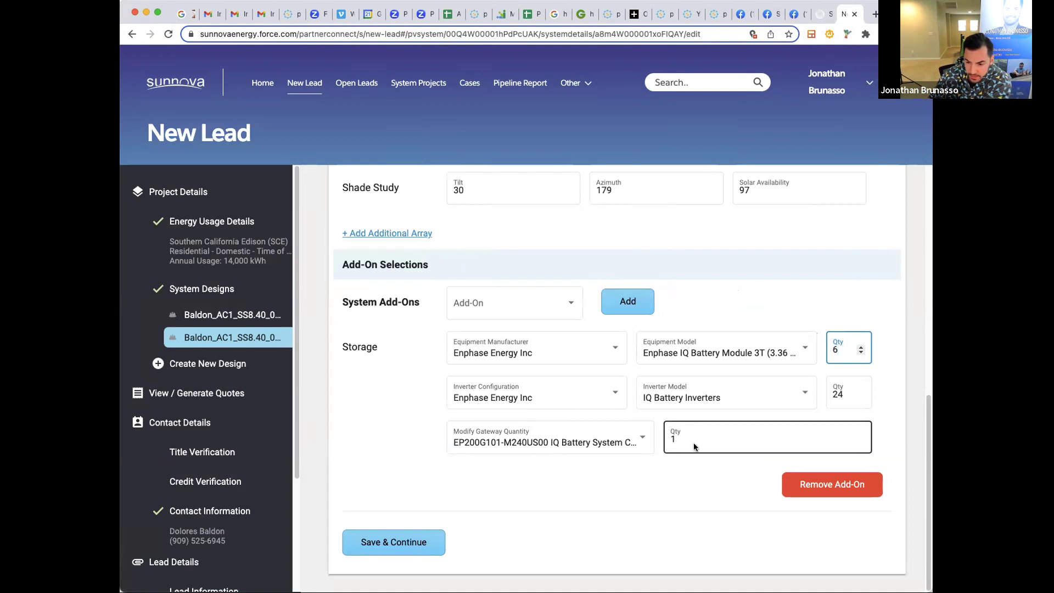
pyautogui.click(660, 437)
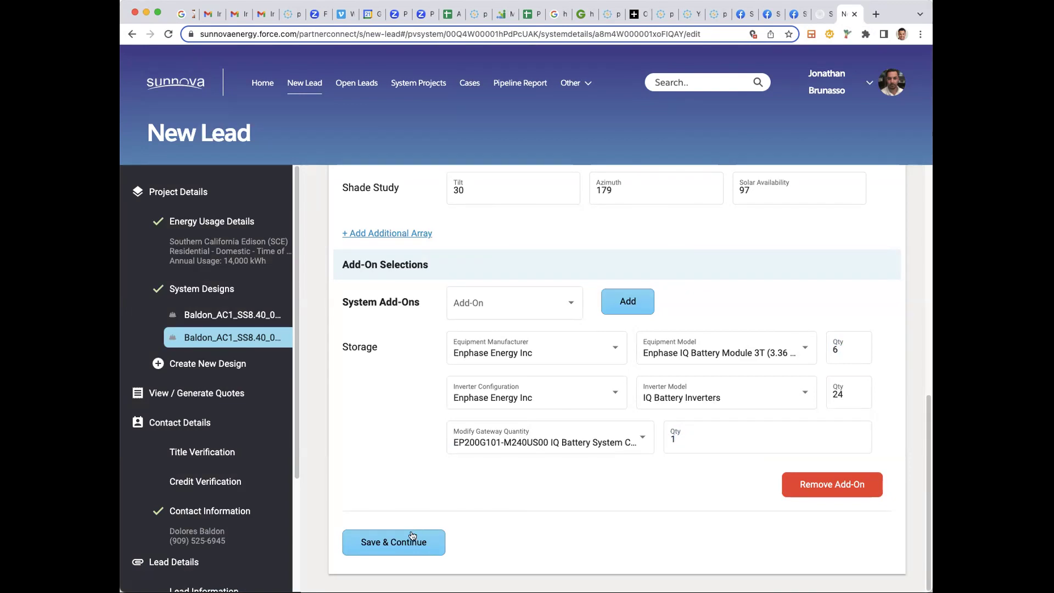
pyautogui.click(391, 545)
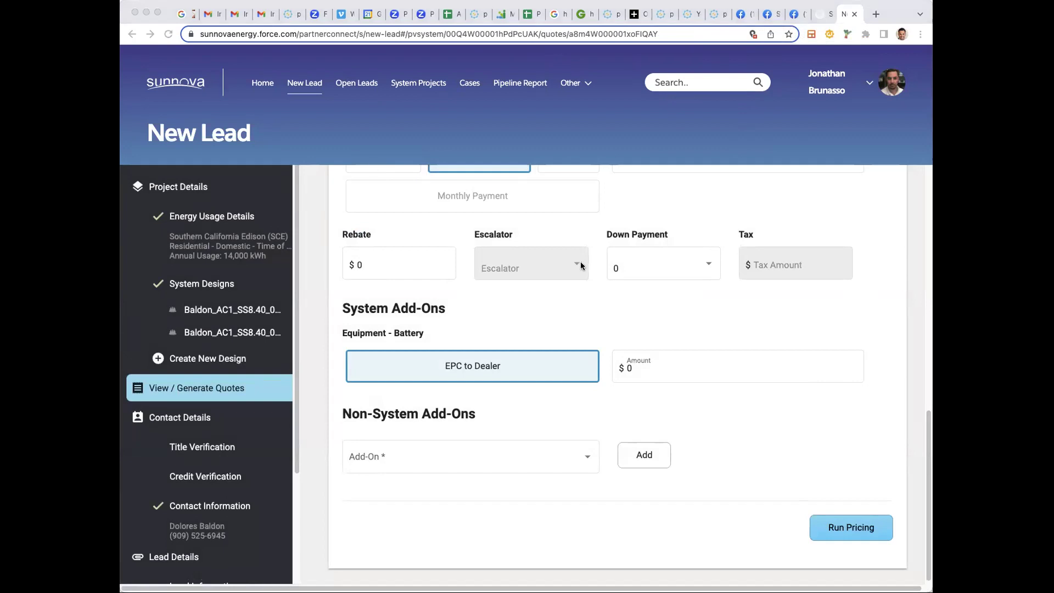
# Choose Lease Storage with a 25-year term as the financing for the six-battery design.
pyautogui.click(630, 326)
pyautogui.scroll(5, 568, 292)
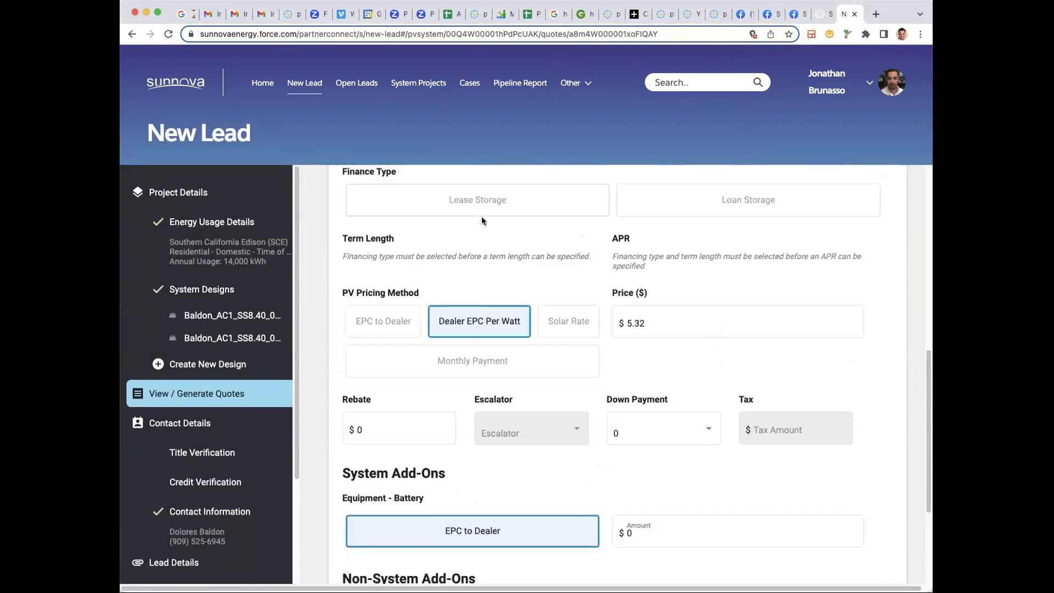
pyautogui.scroll(2, 482, 234)
pyautogui.click(468, 388)
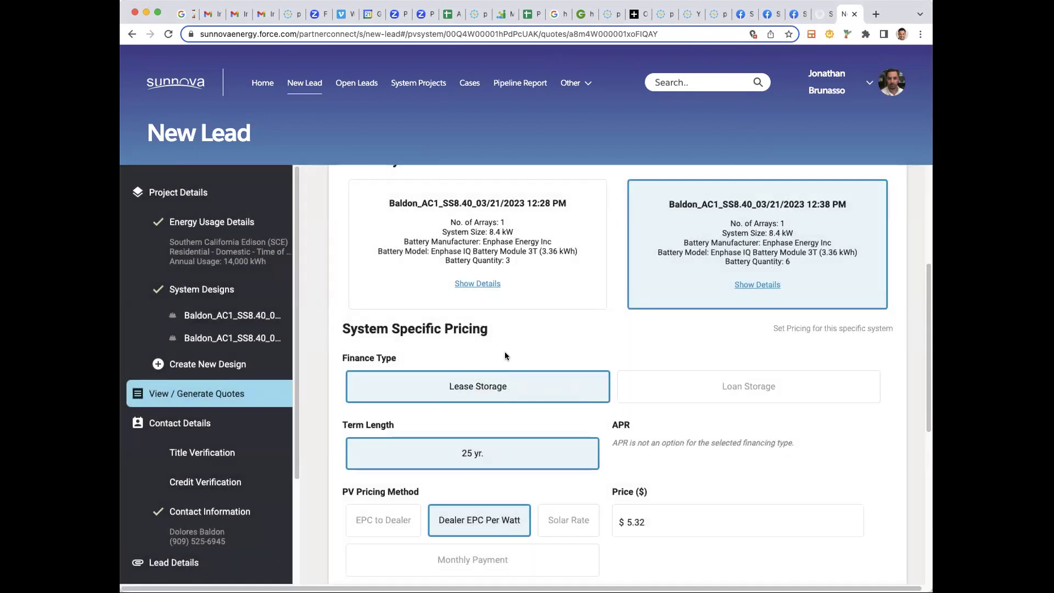
pyautogui.scroll(-2, 476, 311)
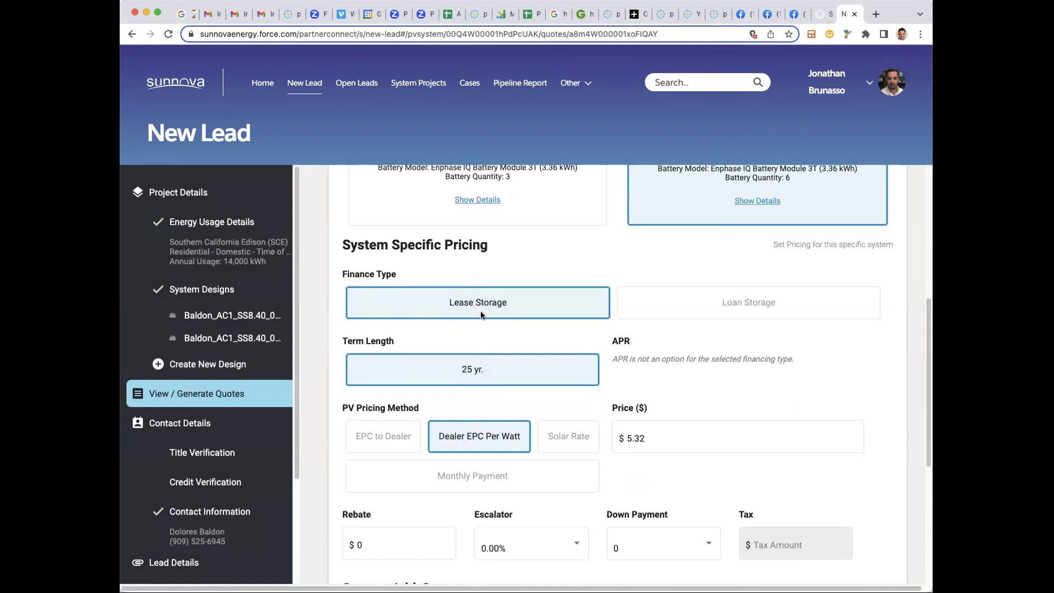
pyautogui.scroll(-1, 495, 327)
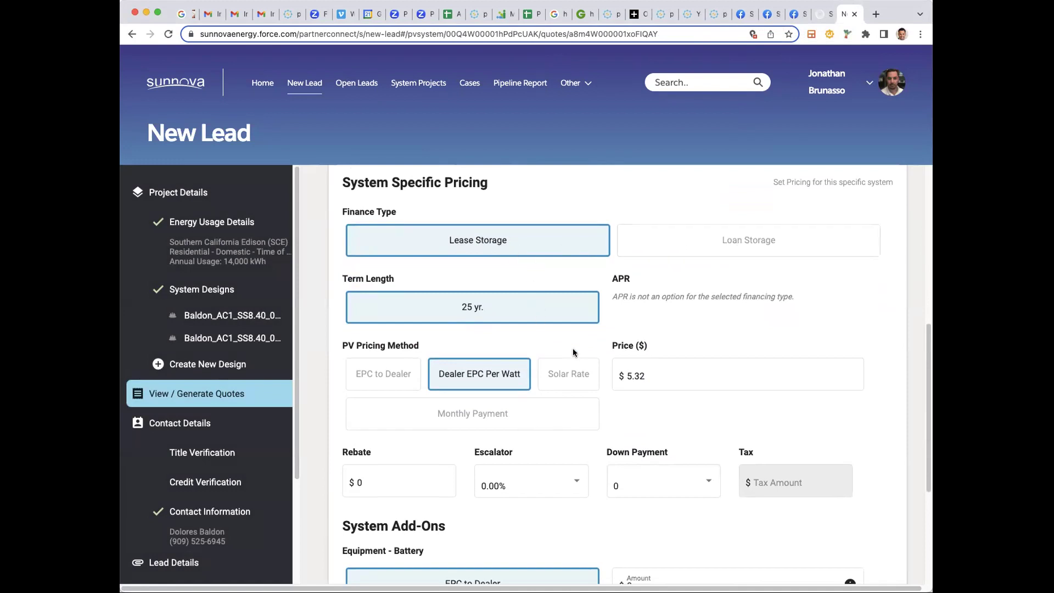
# Examine the Enphase storage size and the backup and margin costs in the Solo proposal's adders.
pyautogui.click(823, 19)
pyautogui.click(815, 186)
pyautogui.scroll(-5, 604, 335)
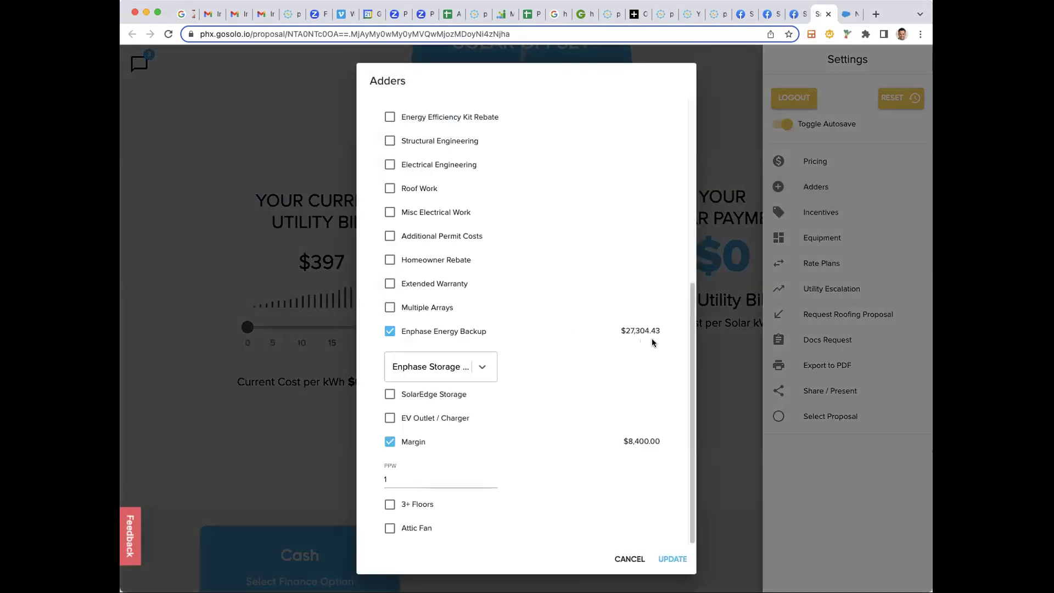
pyautogui.click(481, 368)
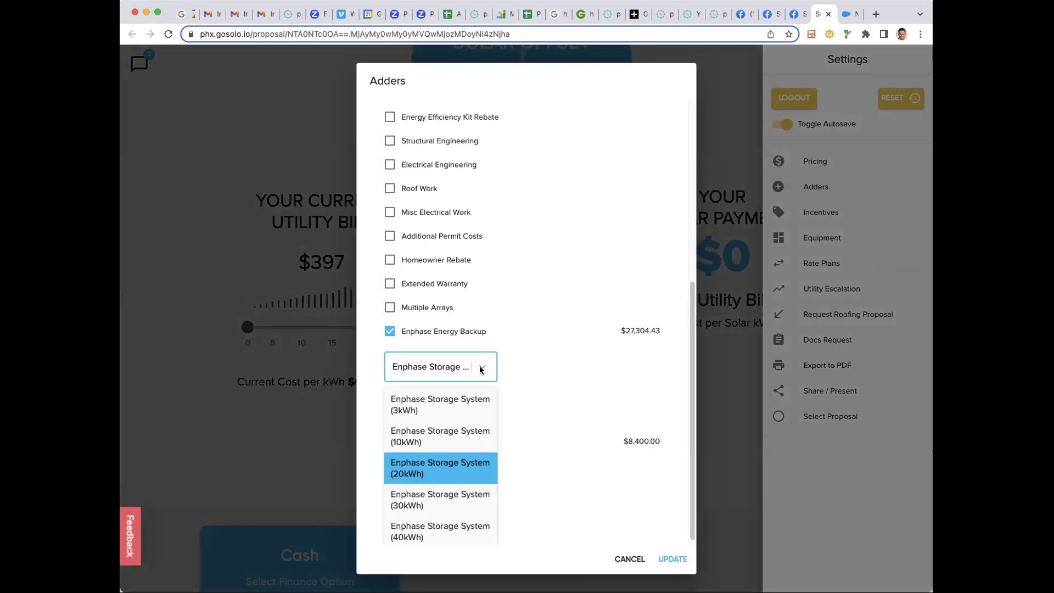
pyautogui.click(482, 369)
pyautogui.moveTo(662, 332); pyautogui.dragTo(622, 333)
pyautogui.moveTo(655, 440); pyautogui.dragTo(626, 442)
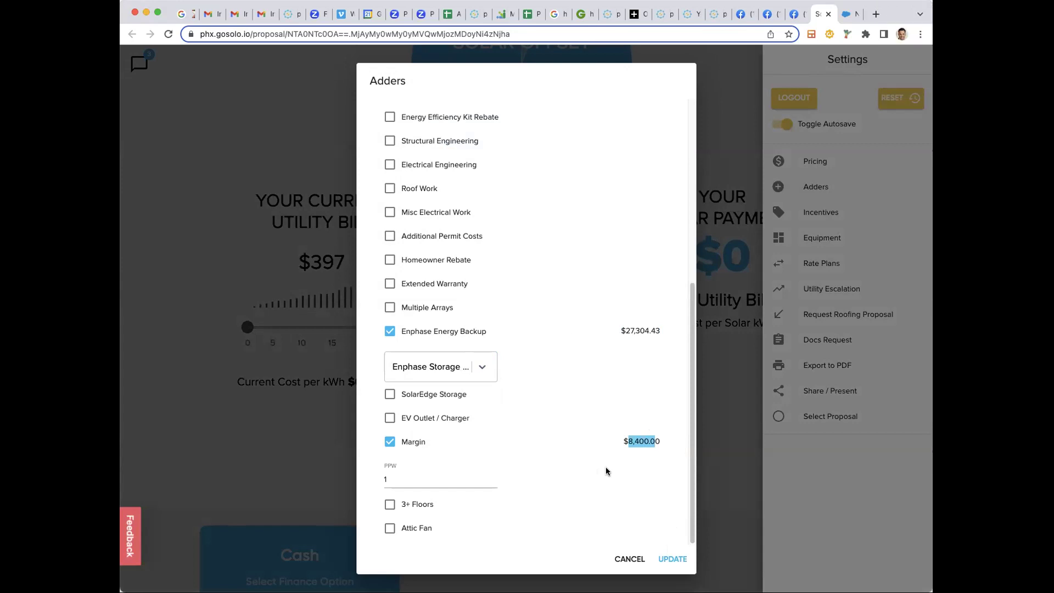
pyautogui.doubleClick(635, 442)
pyautogui.click(638, 441)
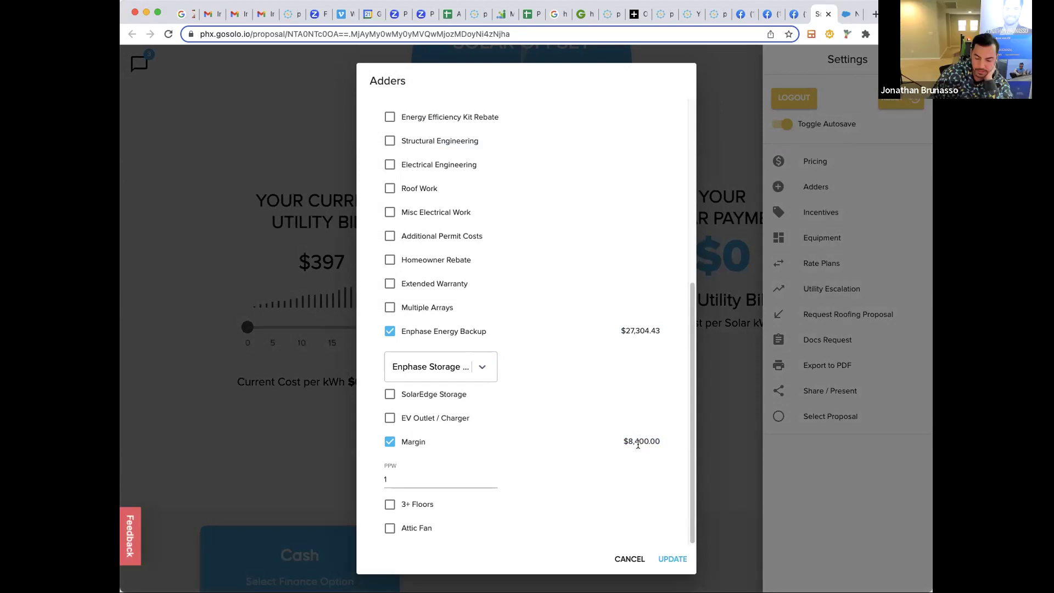
pyautogui.doubleClick(638, 442)
pyautogui.click(641, 441)
pyautogui.doubleClick(645, 439)
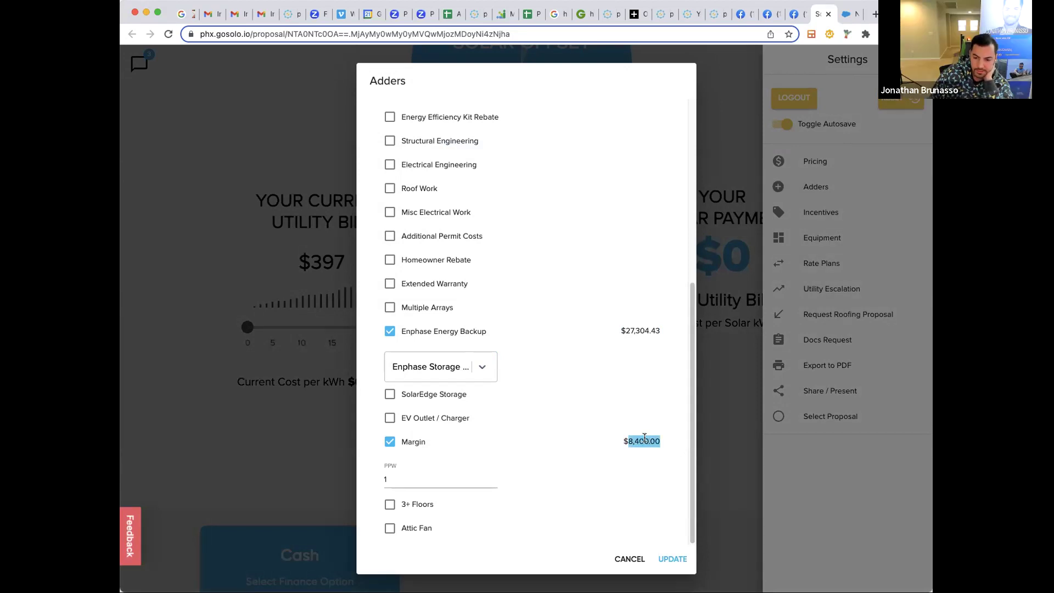
# Reselect the Enphase Storage System (20kWh) in the Solo adders, check the backup and margin amounts, and update the proposal.
pyautogui.click(845, 14)
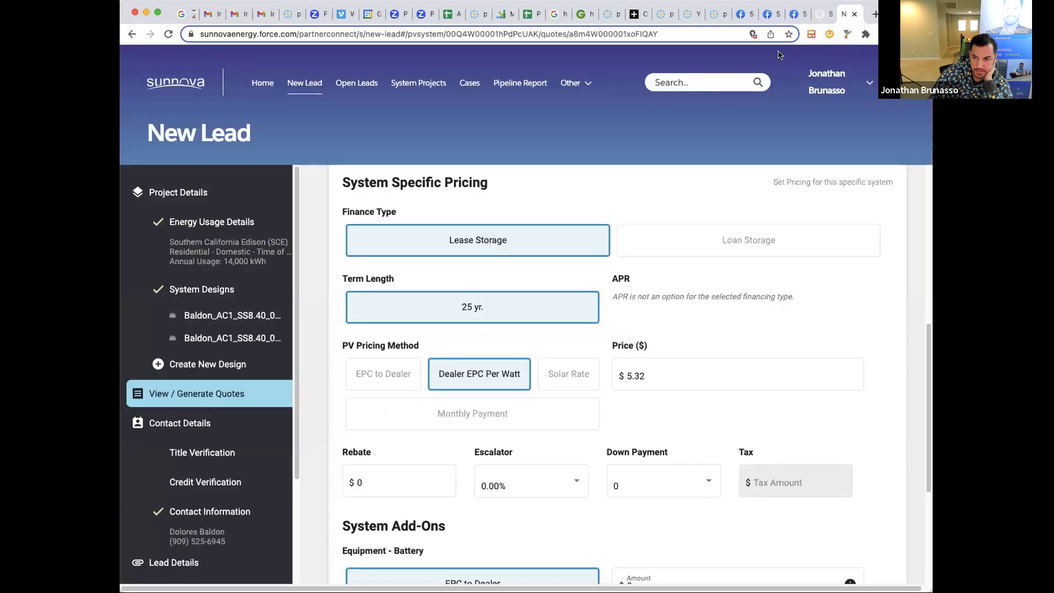
pyautogui.click(823, 14)
pyautogui.click(443, 367)
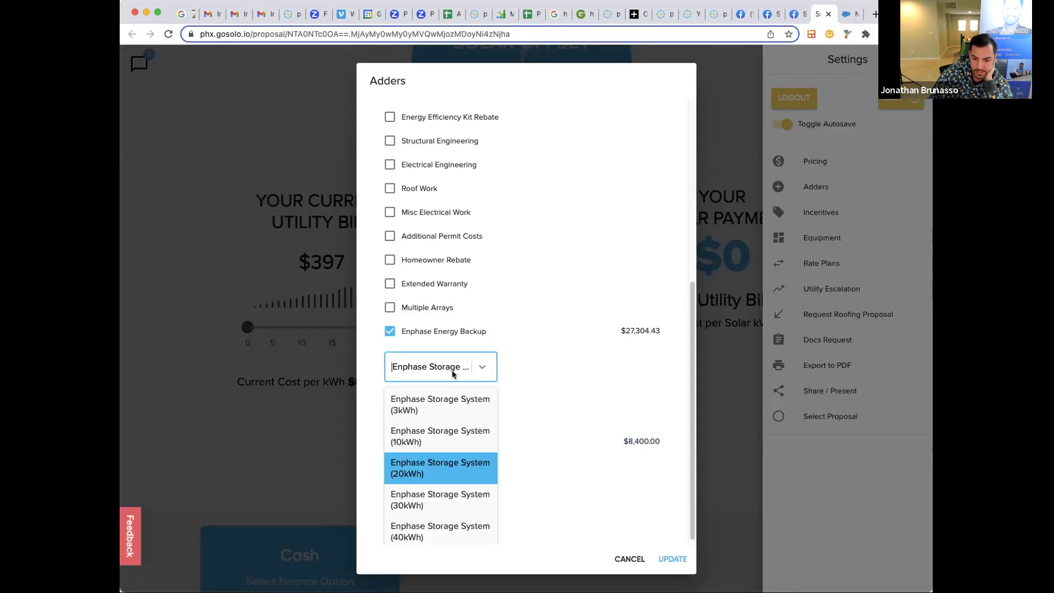
pyautogui.click(447, 471)
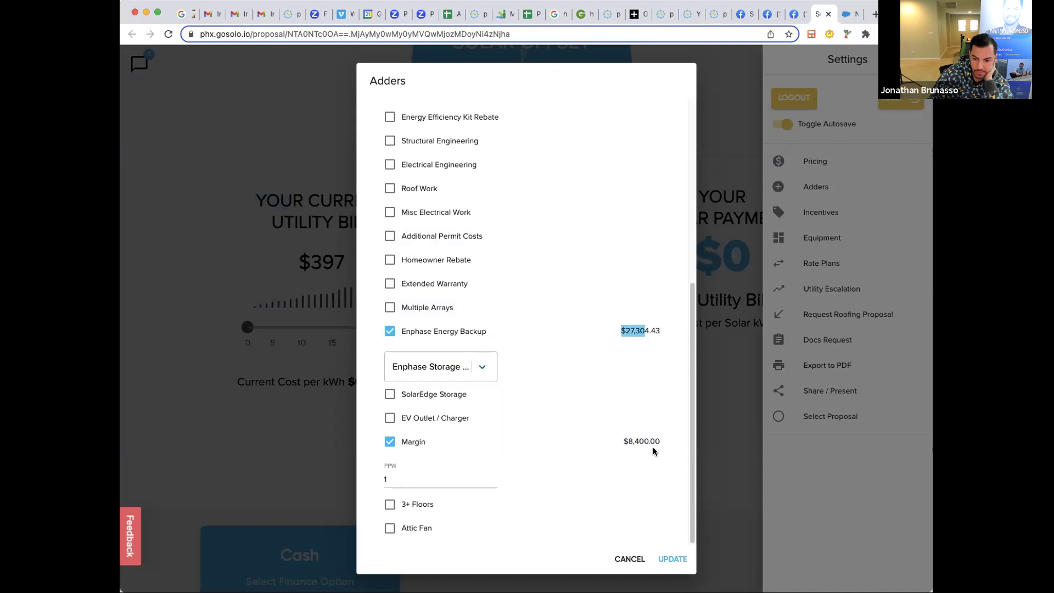
pyautogui.moveTo(650, 332)
pyautogui.mouseDown()
pyautogui.moveTo(609, 332)
pyautogui.moveTo(630, 333)
pyautogui.mouseUp()
pyautogui.moveTo(649, 441); pyautogui.dragTo(624, 442)
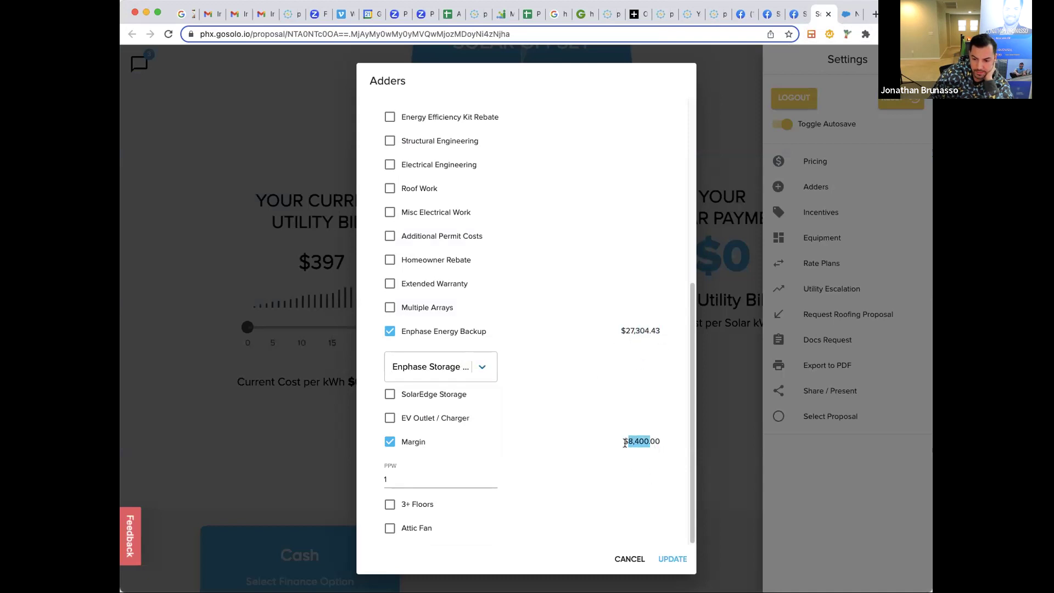
pyautogui.click(671, 557)
# Look up the final price per watt in Solo's system pricing and set the Sunnova Dealer EPC Per Watt price to $6.64.
pyautogui.click(813, 163)
pyautogui.moveTo(569, 430); pyautogui.dragTo(496, 431)
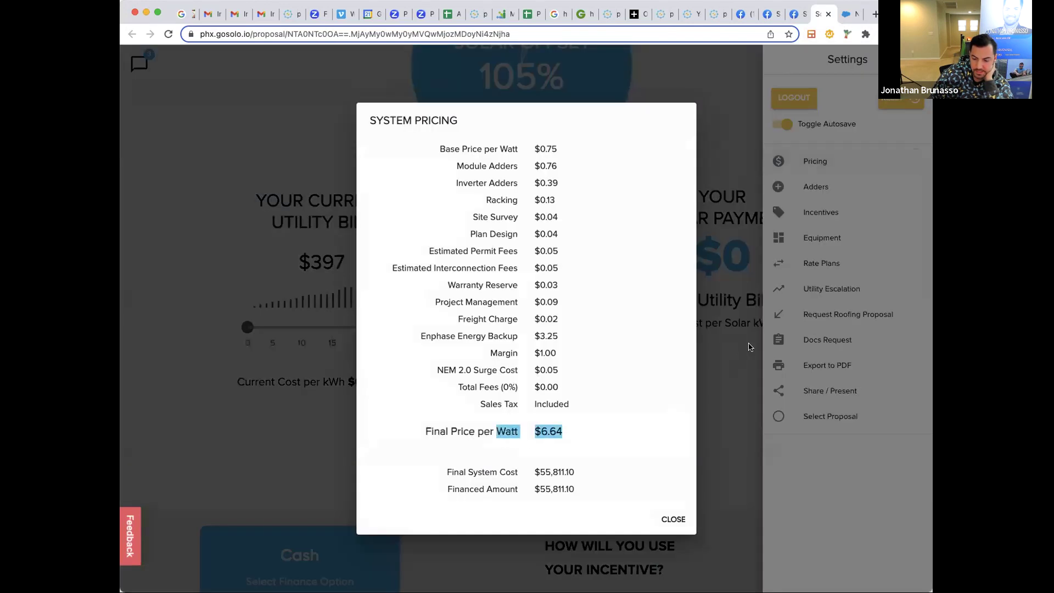
pyautogui.click(850, 13)
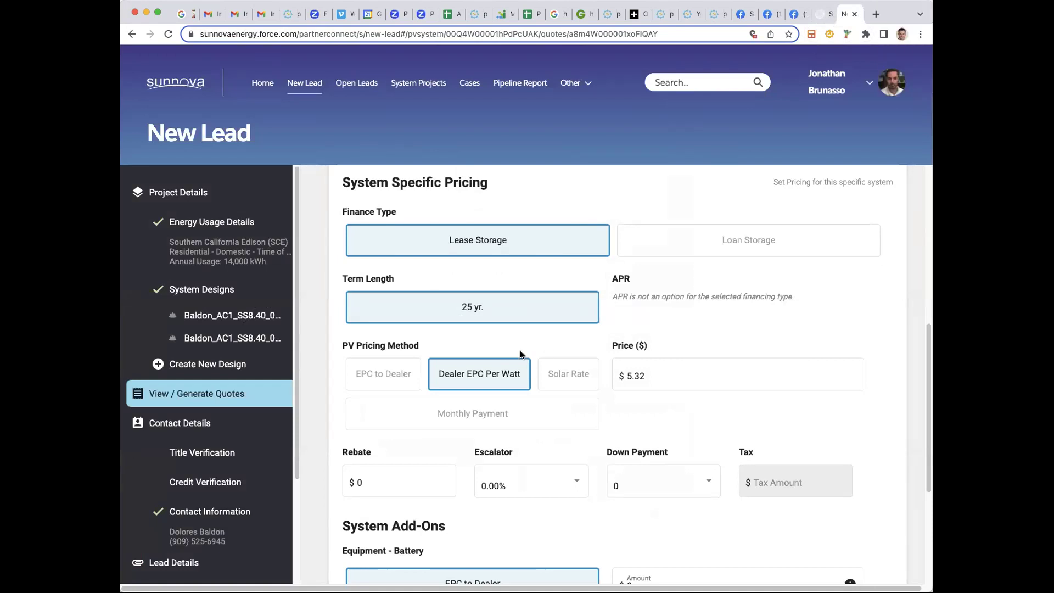
pyautogui.moveTo(664, 377); pyautogui.dragTo(595, 375)
pyautogui.write('6.64')
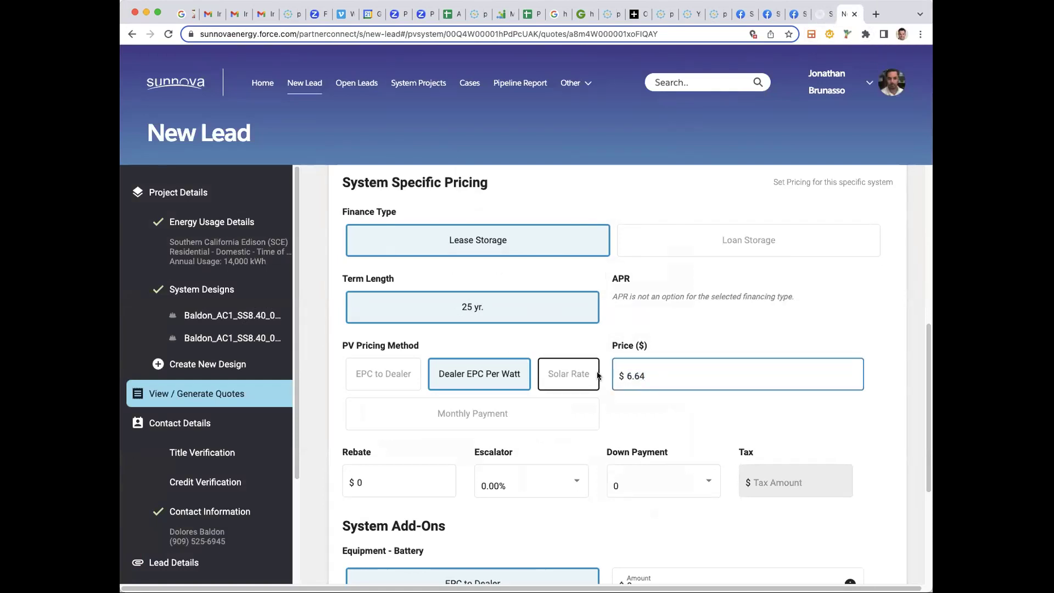
# Set the lease escalator to 3.90% for the Dealer EPC Per Watt pricing.
pyautogui.press('super+a')
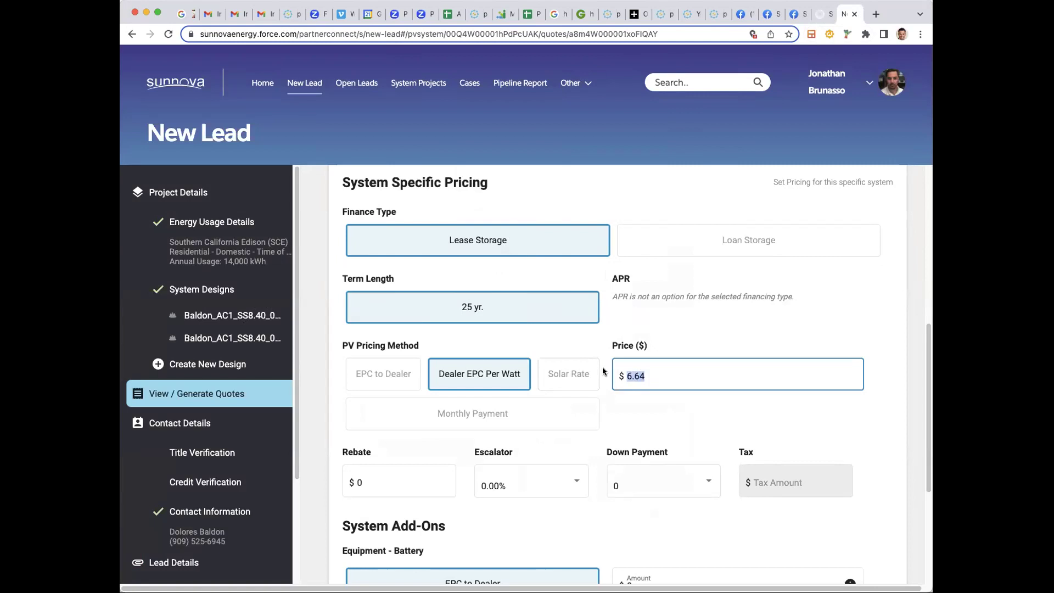
pyautogui.scroll(-2, 614, 385)
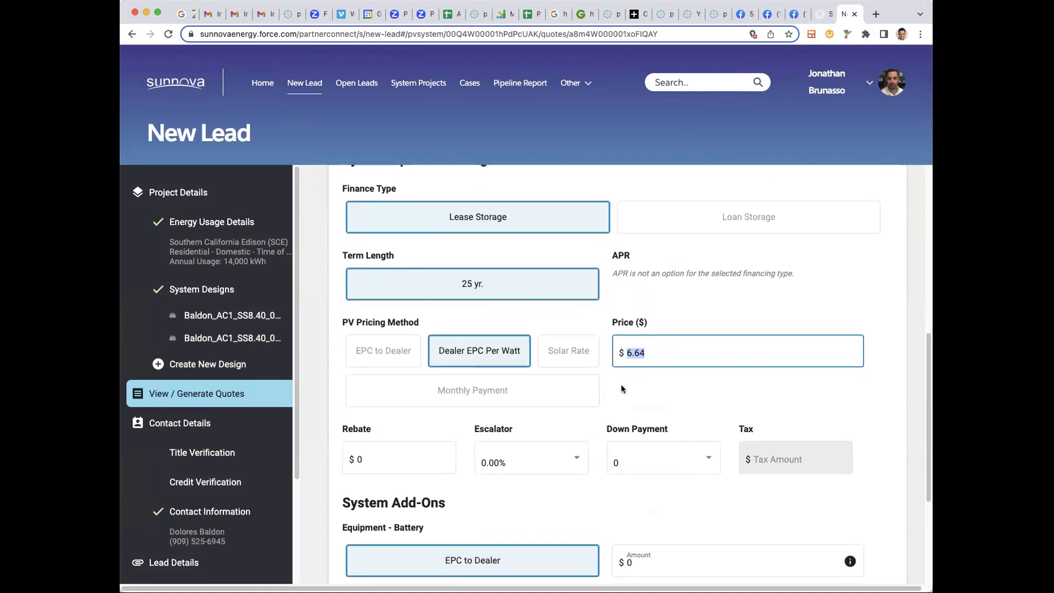
pyautogui.scroll(-1, 623, 384)
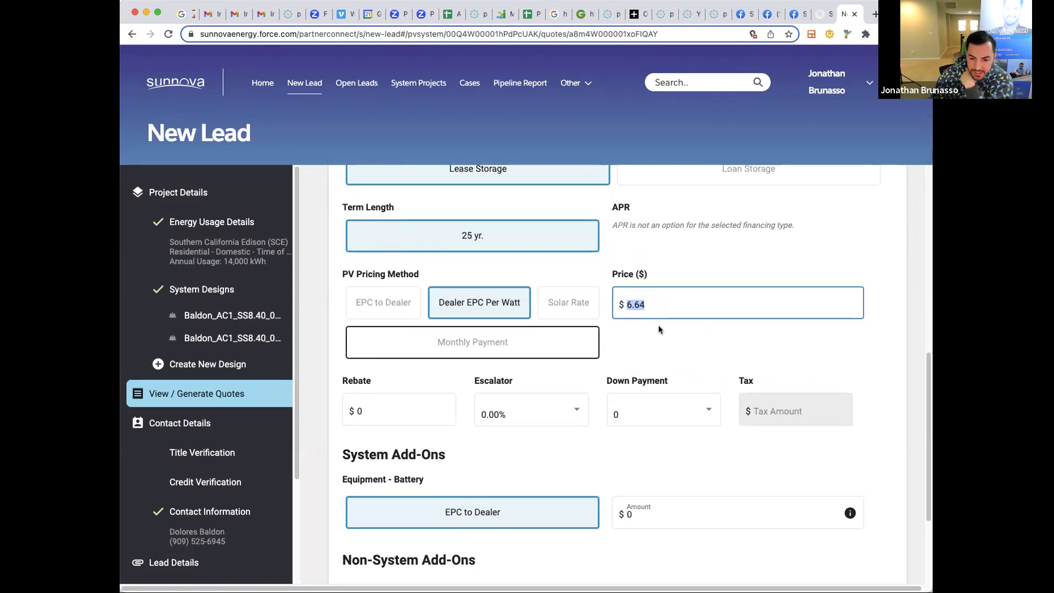
pyautogui.click(653, 358)
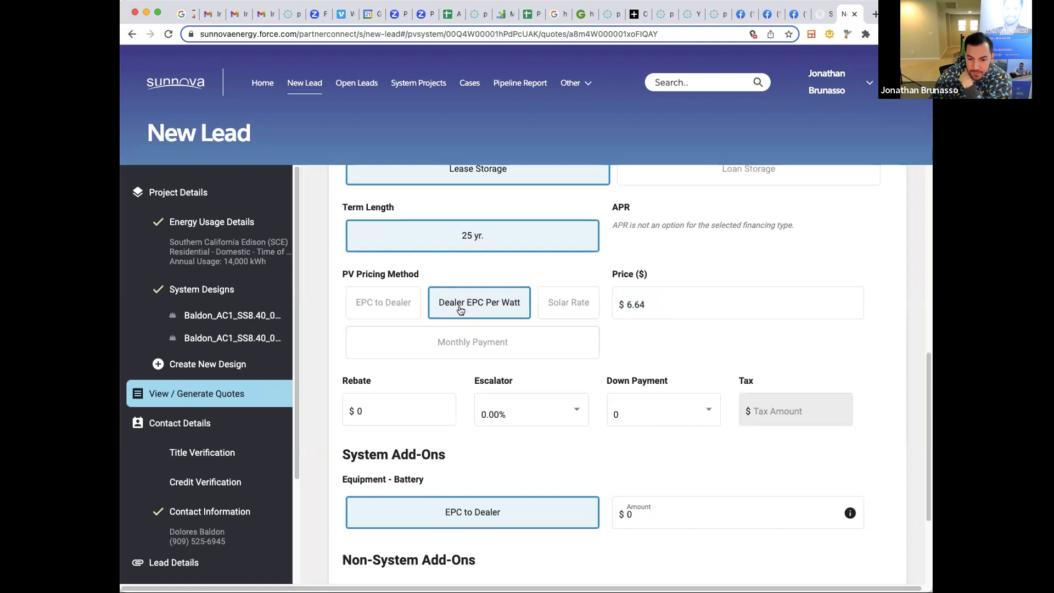
pyautogui.click(562, 417)
pyautogui.click(516, 514)
pyautogui.scroll(-2, 574, 324)
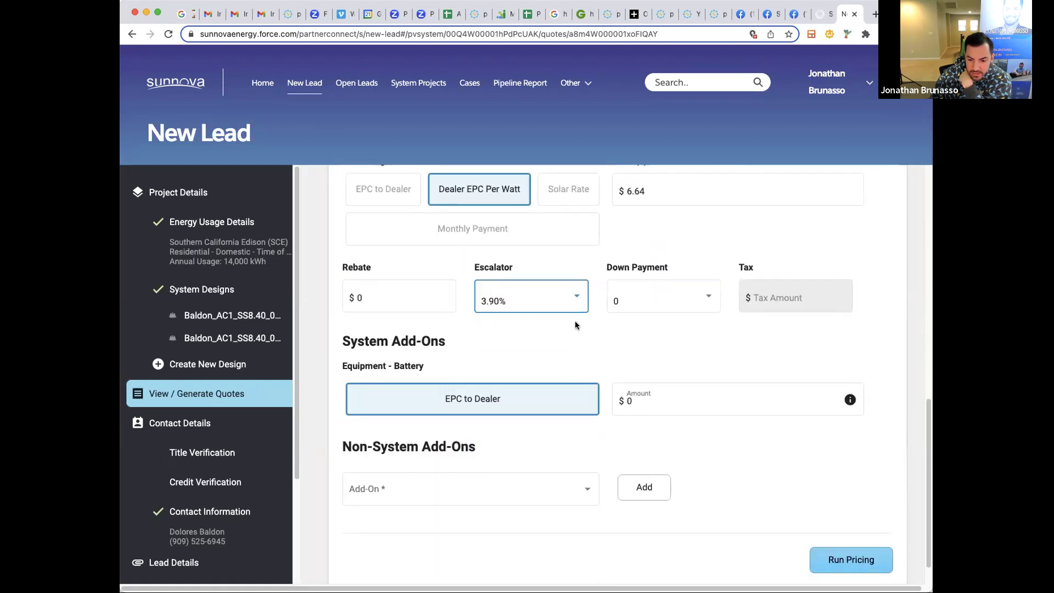
pyautogui.scroll(-1, 529, 349)
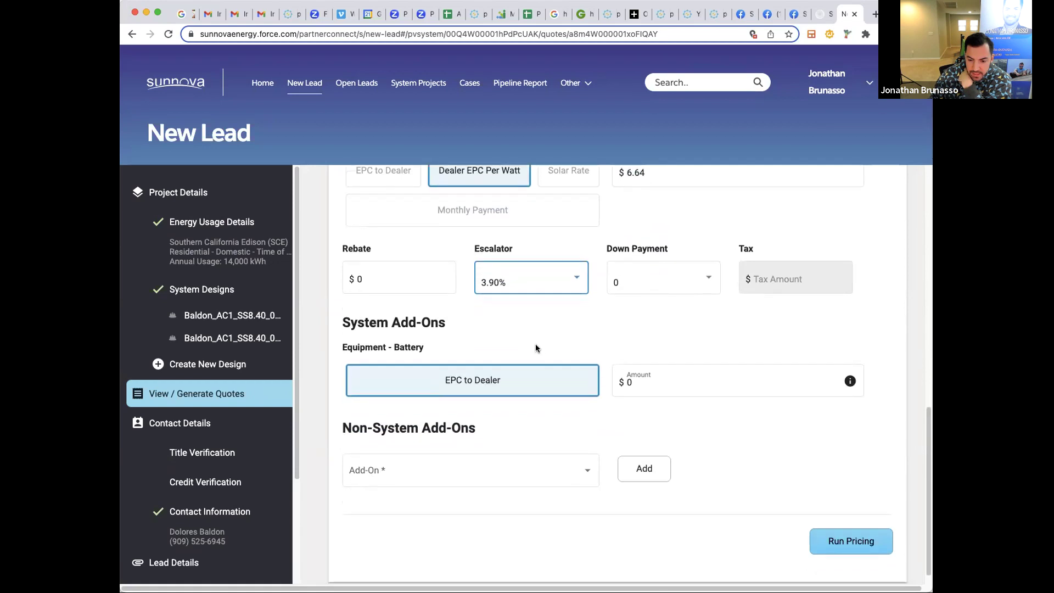
# Enter 161479 as the EPC to Dealer amount for the battery add-on.
pyautogui.click(647, 382)
pyautogui.write('1')
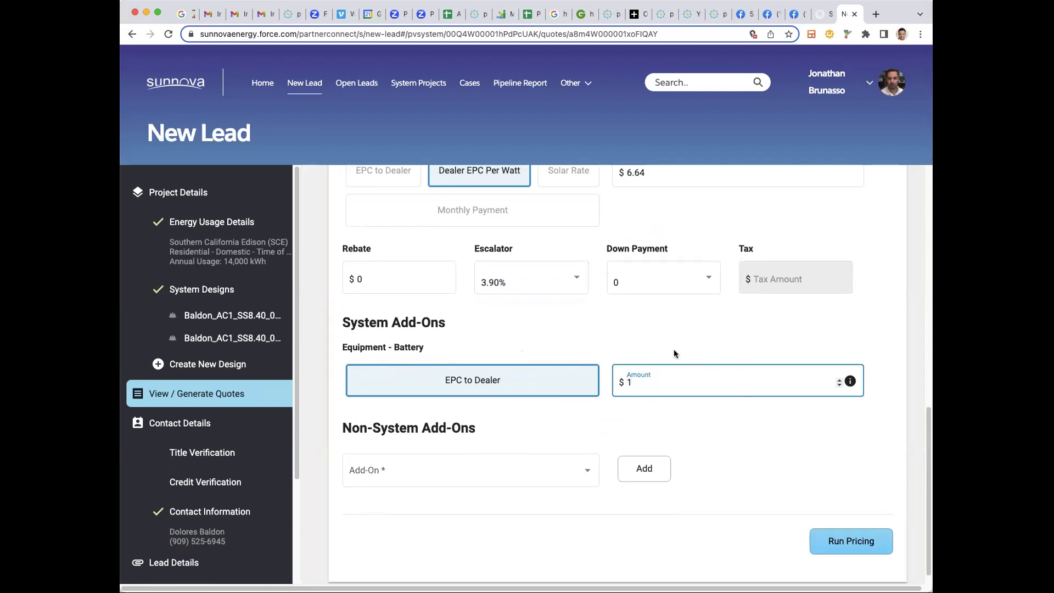
pyautogui.scroll(1, 673, 349)
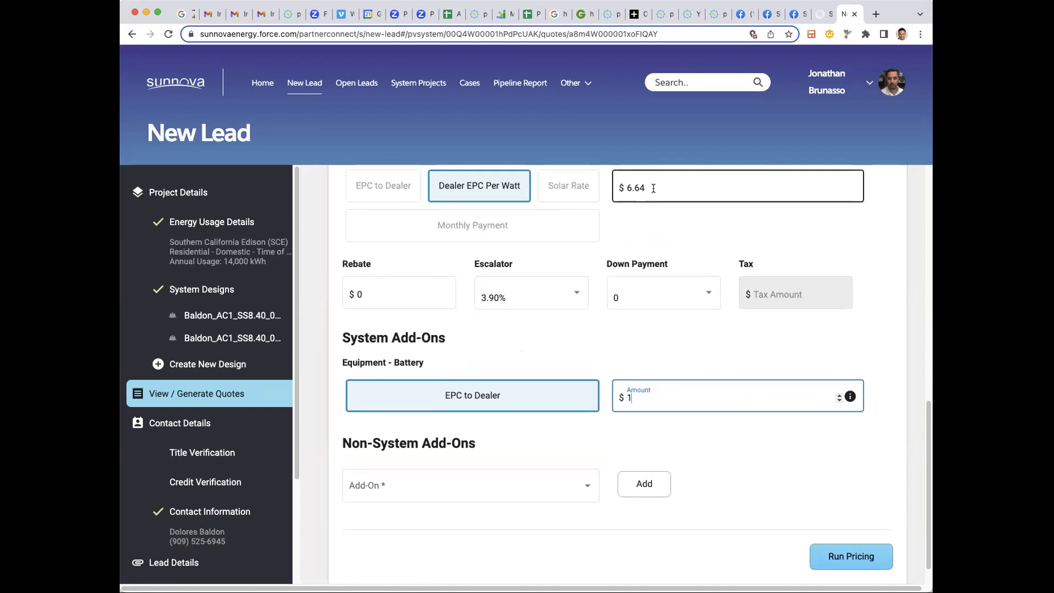
pyautogui.moveTo(639, 397); pyautogui.dragTo(602, 400)
pyautogui.write('161479')
pyautogui.scroll(1, 512, 209)
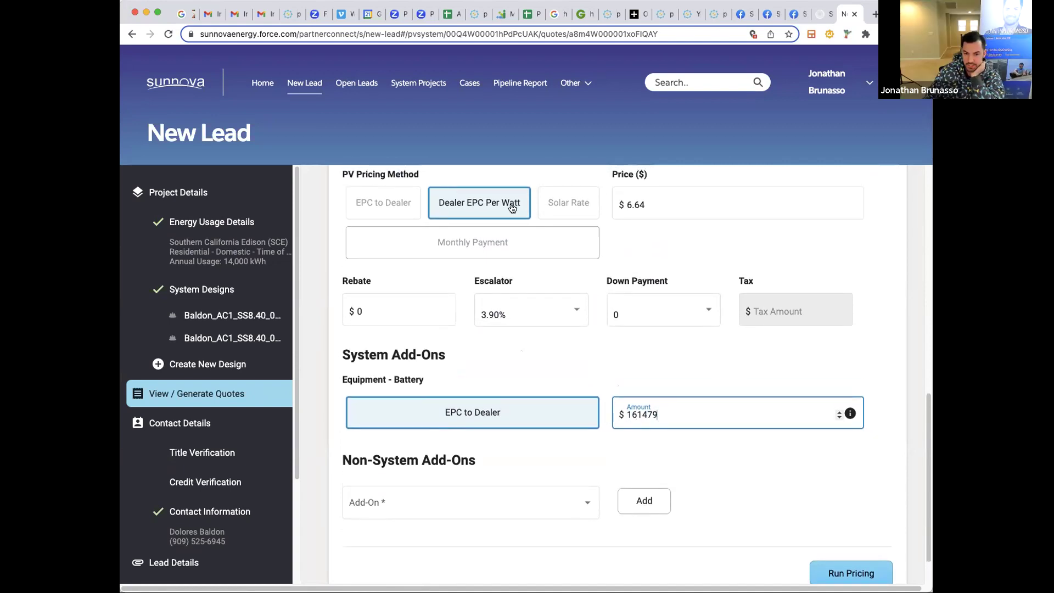
# Switch to Solo, change the Enphase Energy Backup adder to the Enphase Storage System (10kWh), and update the proposal.
pyautogui.moveTo(645, 204); pyautogui.dragTo(614, 205)
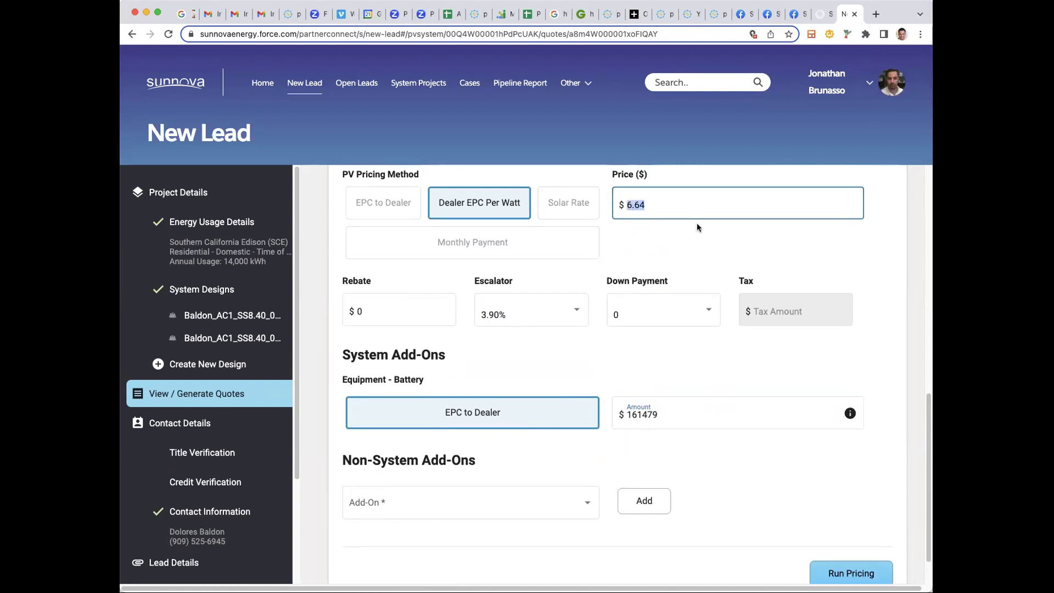
pyautogui.click(821, 14)
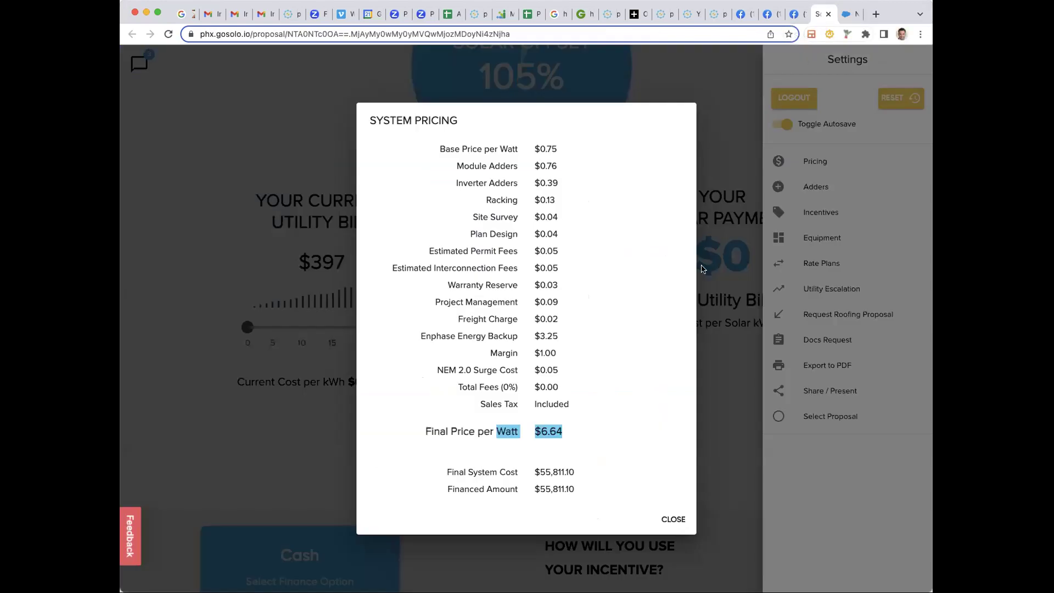
pyautogui.click(812, 248)
pyautogui.scroll(-5, 546, 457)
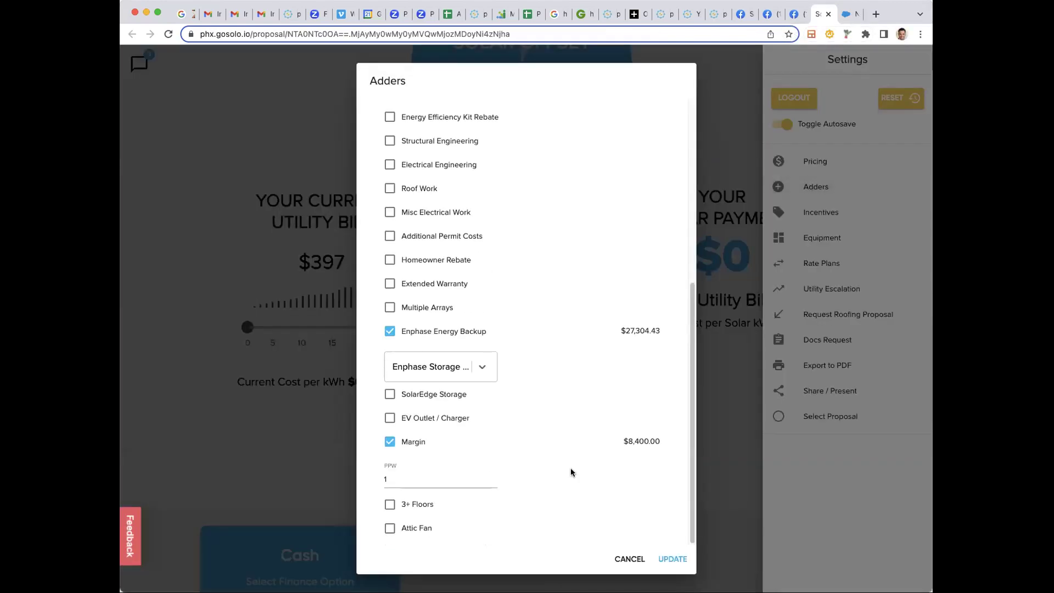
pyautogui.click(490, 366)
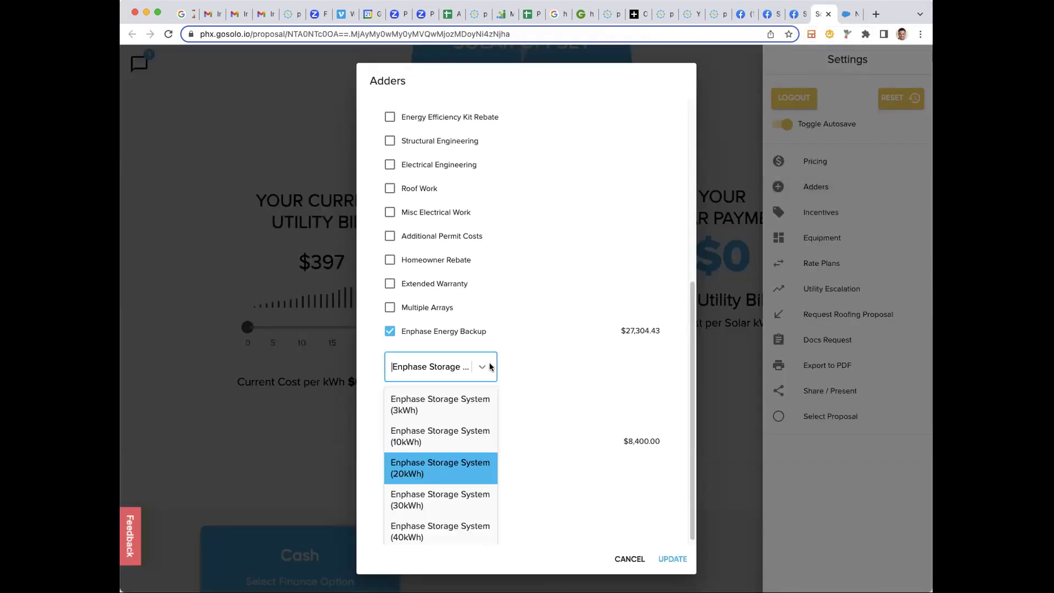
pyautogui.click(471, 429)
pyautogui.moveTo(657, 330); pyautogui.dragTo(610, 329)
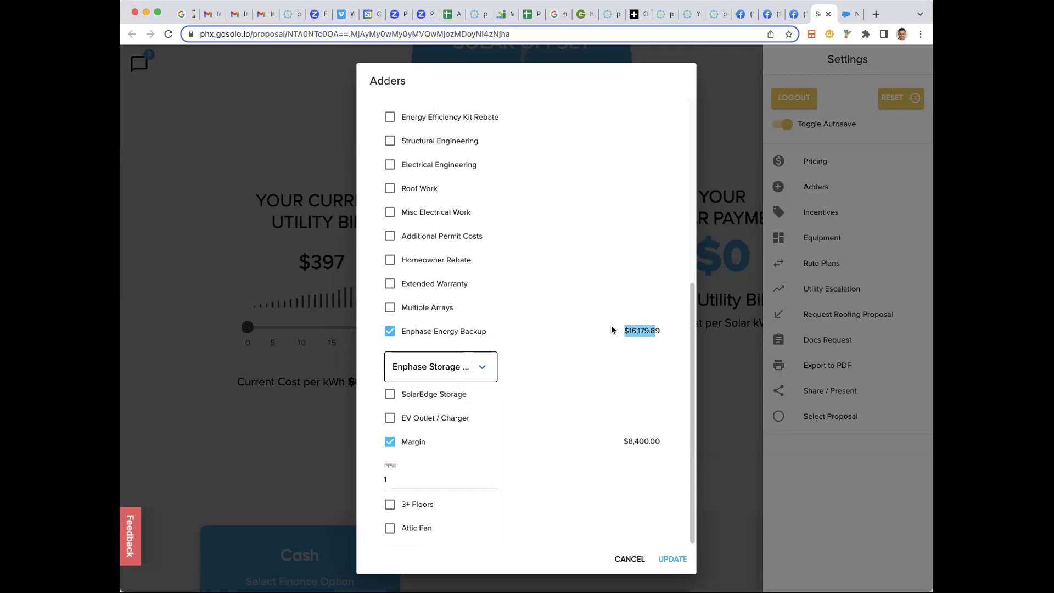
pyautogui.click(673, 559)
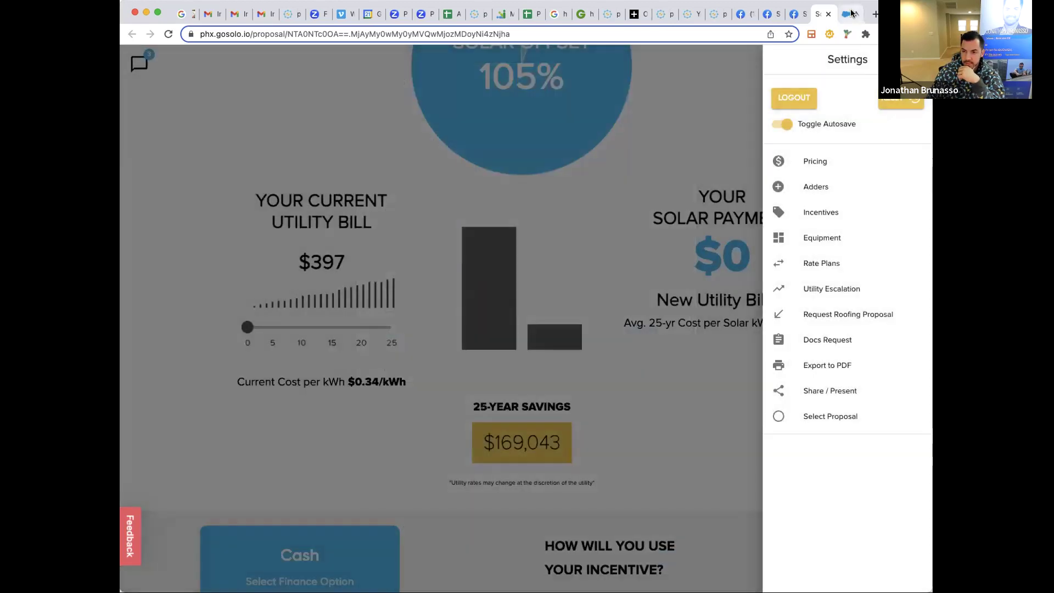
# Switch back to Sunnova and set the battery add-on's EPC to Dealer amount to $10855.
pyautogui.hotkey('ctrl', 'Tab')
pyautogui.click(667, 409)
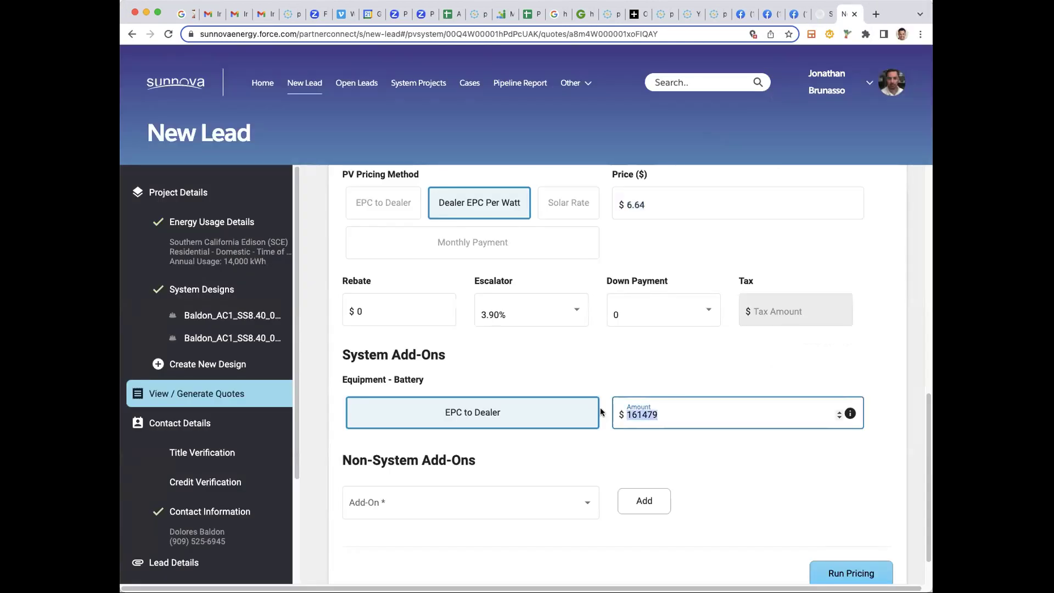
pyautogui.write('10855')
pyautogui.scroll(-1, 694, 444)
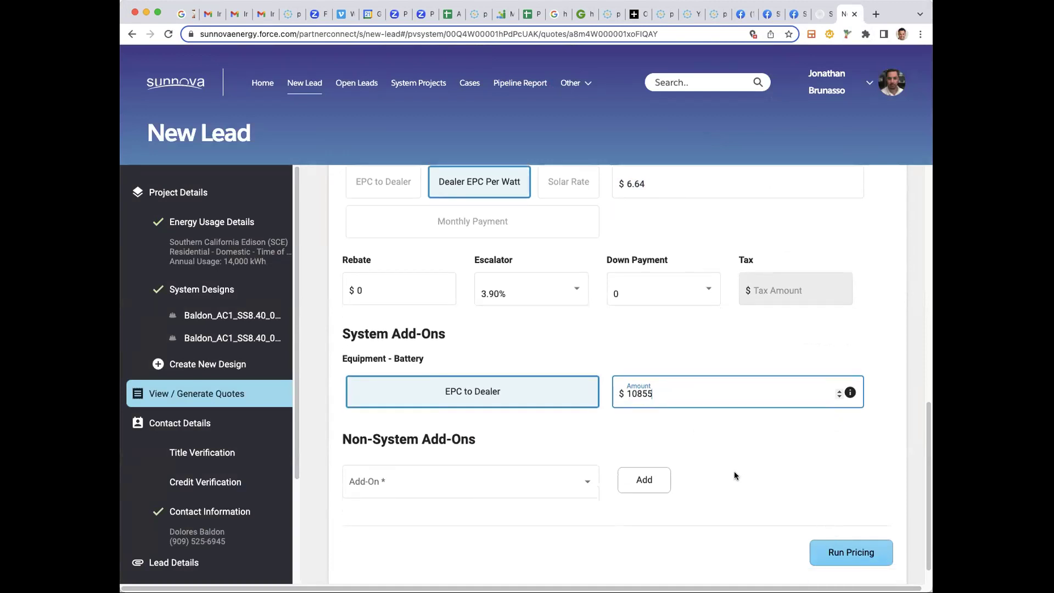
pyautogui.scroll(1, 714, 465)
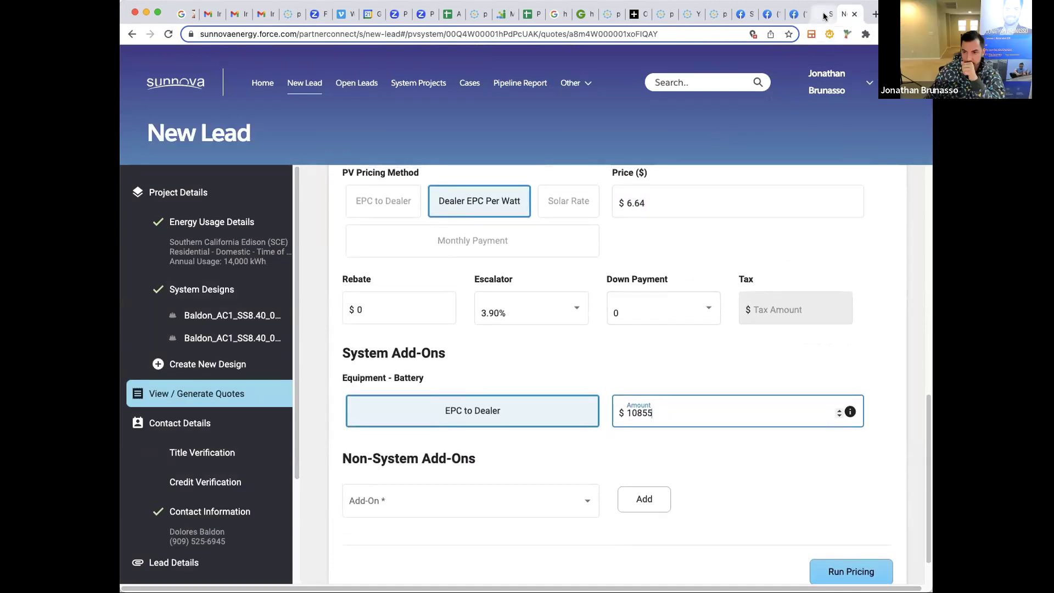
# Recheck the Enphase storage selection and backup cost in Solo's adders and update the proposal.
pyautogui.click(829, 15)
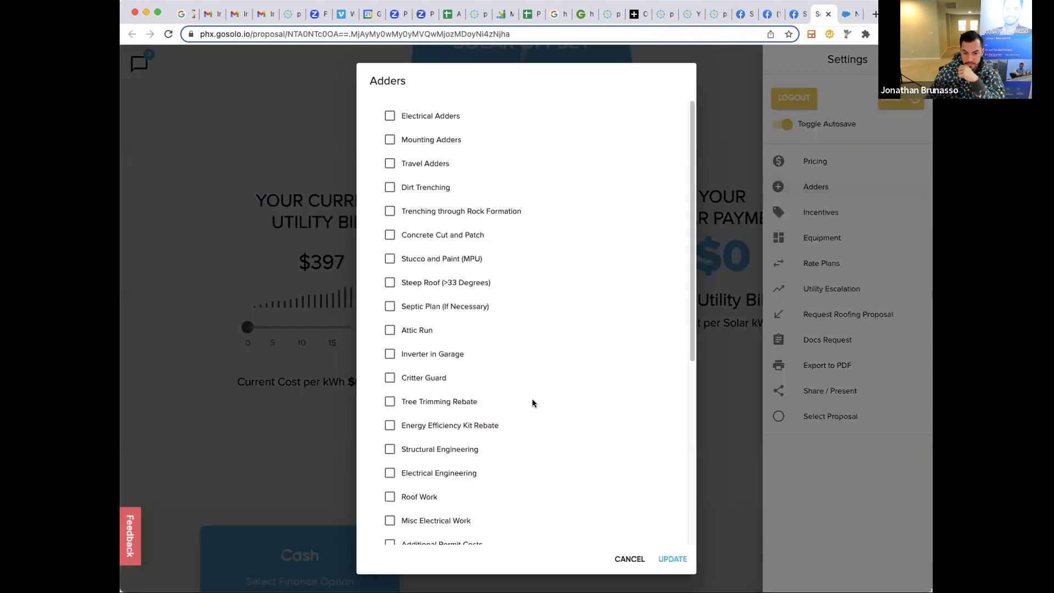
pyautogui.scroll(-5, 482, 345)
pyautogui.click(482, 361)
pyautogui.click(482, 362)
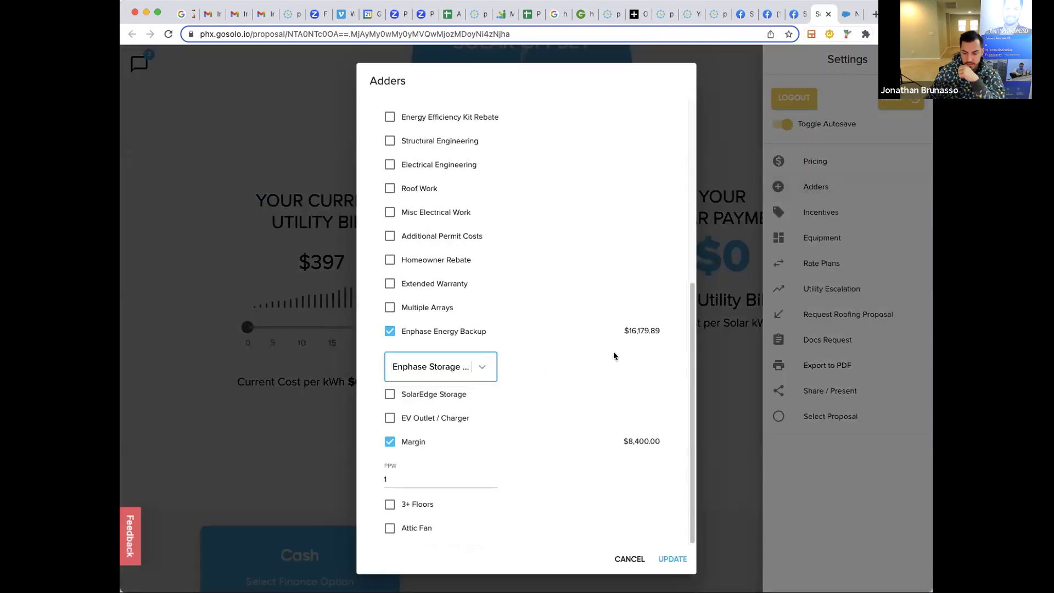
pyautogui.click(664, 558)
# Set Sunnova's Dealer EPC Per Watt price to $5.32, taken from the final price per watt in Solo's system pricing, and run pricing.
pyautogui.click(818, 161)
pyautogui.moveTo(570, 432); pyautogui.dragTo(441, 424)
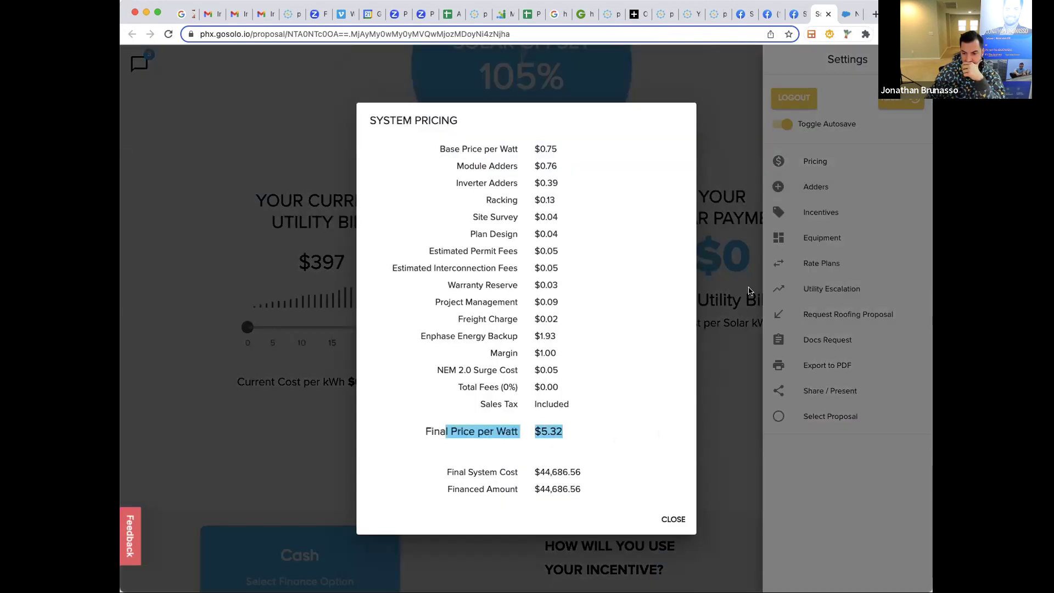
pyautogui.hotkey('ctrl', 'Tab')
pyautogui.doubleClick(667, 206)
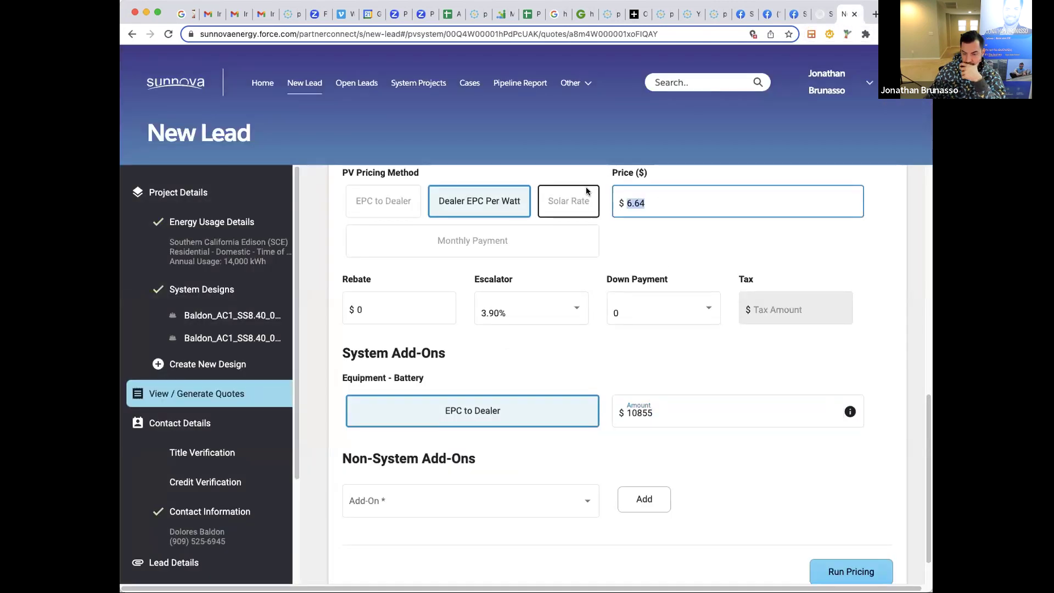
pyautogui.write('5.32')
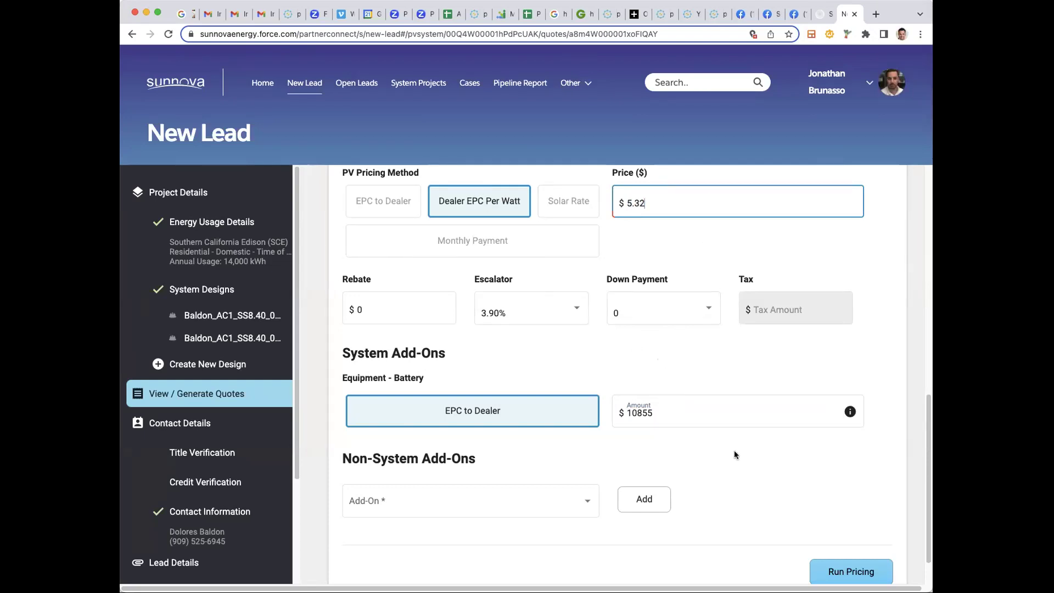
pyautogui.click(847, 568)
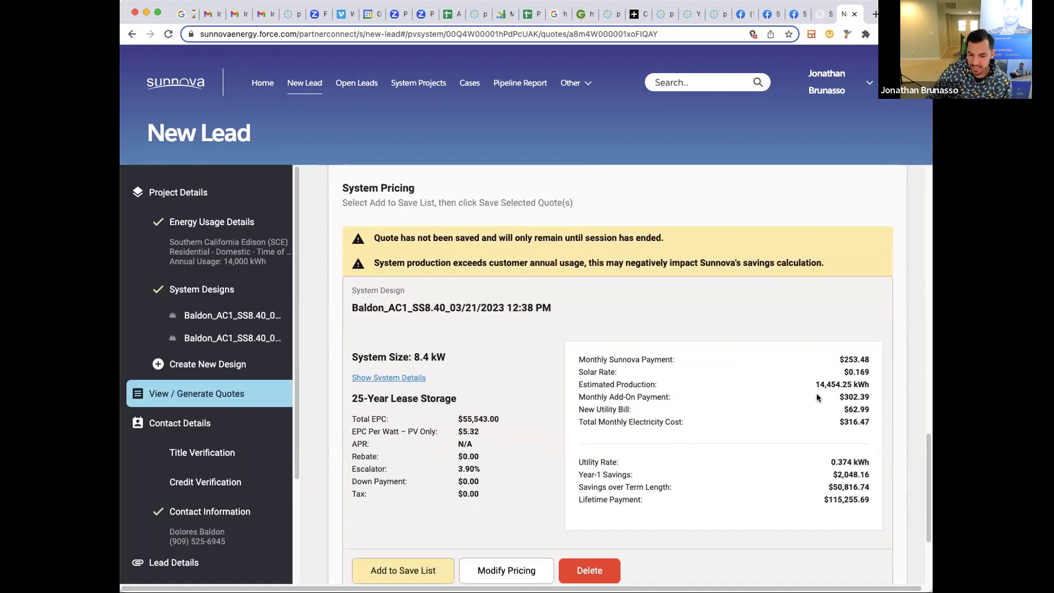
# Examine the 25-year lease quote's solar rate, total EPC, monthly Sunnova payment and monthly add-on payment against the entered pricing.
pyautogui.scroll(-5, 822, 397)
pyautogui.scroll(10, 824, 394)
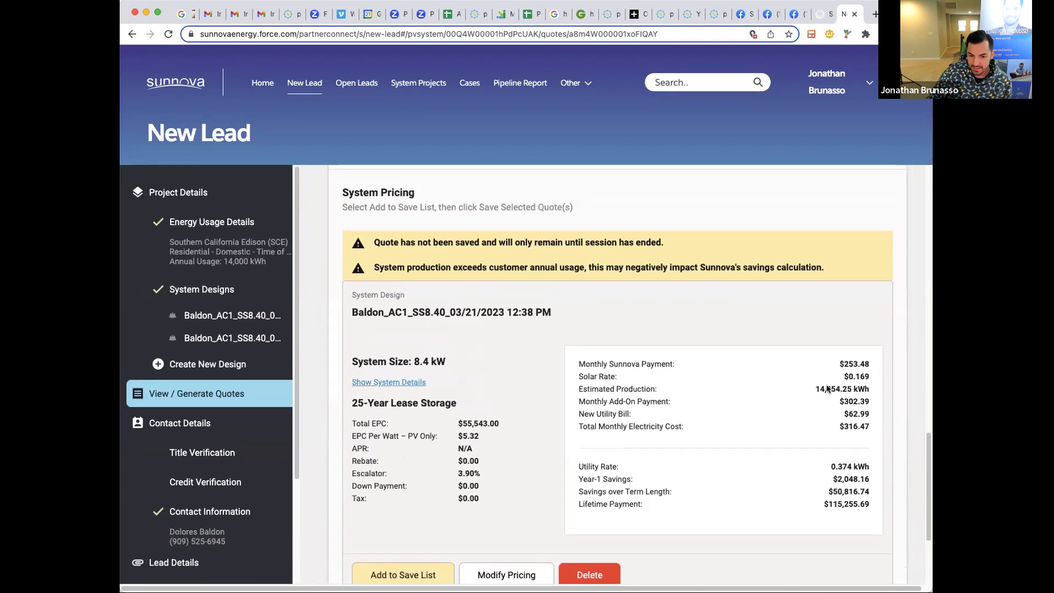
pyautogui.scroll(3, 825, 371)
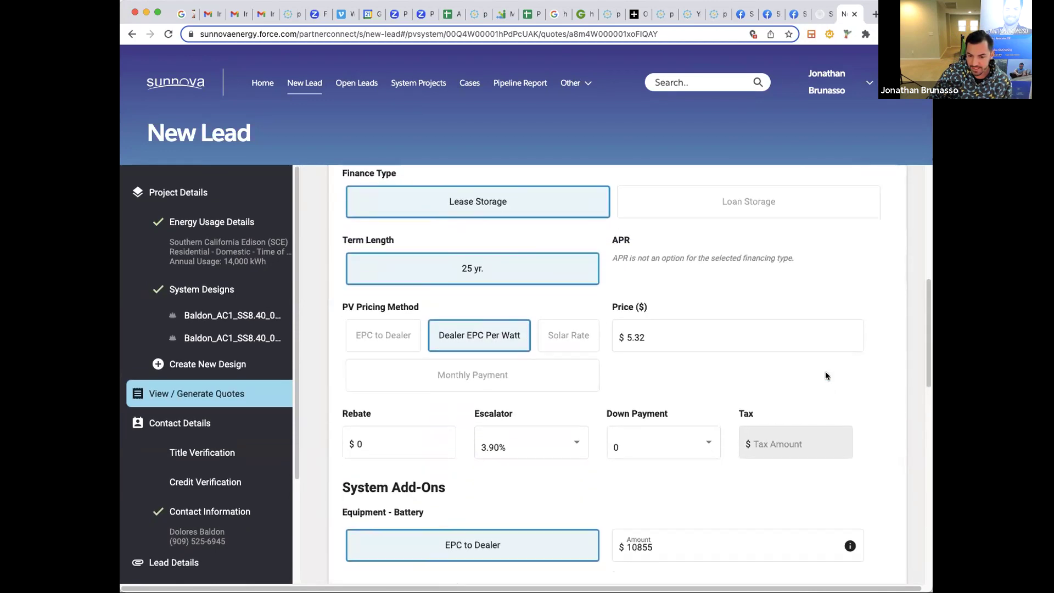
pyautogui.scroll(-10, 824, 376)
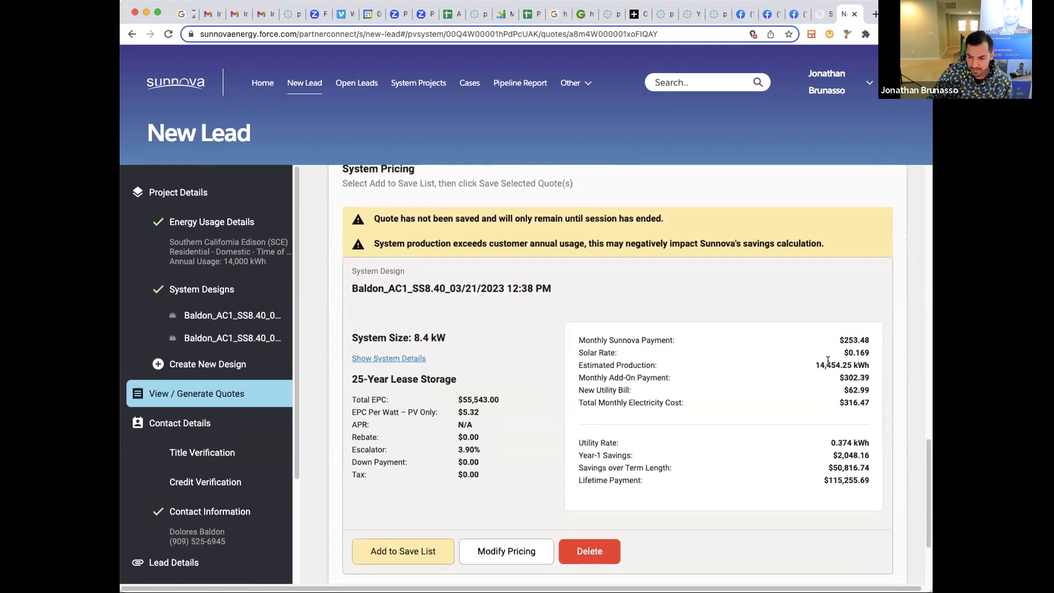
pyautogui.moveTo(859, 350)
pyautogui.mouseDown()
pyautogui.moveTo(844, 352)
pyautogui.moveTo(867, 351)
pyautogui.mouseUp()
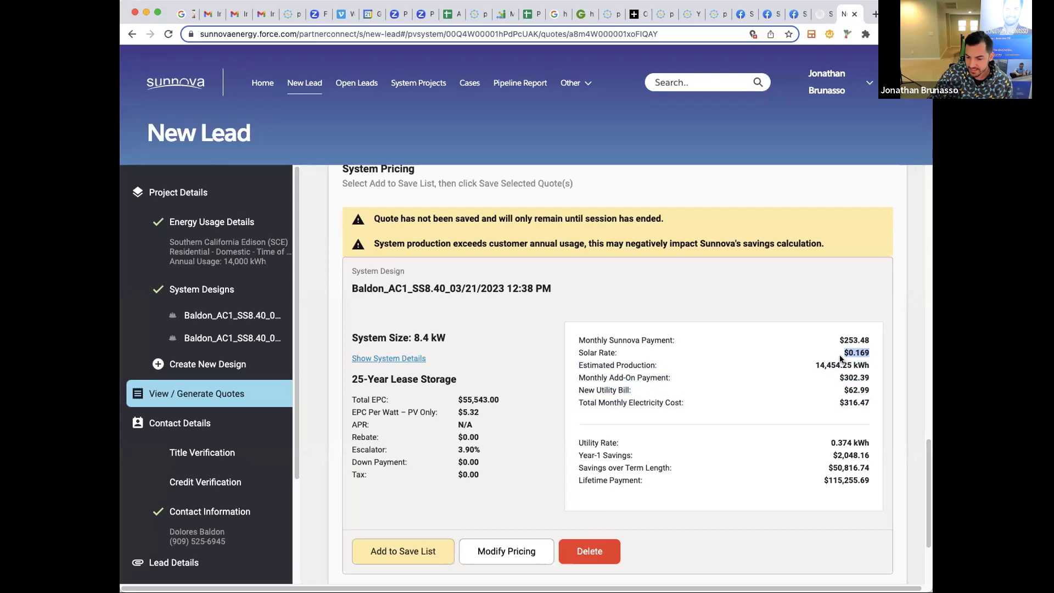
pyautogui.tripleClick(494, 400)
pyautogui.click(531, 404)
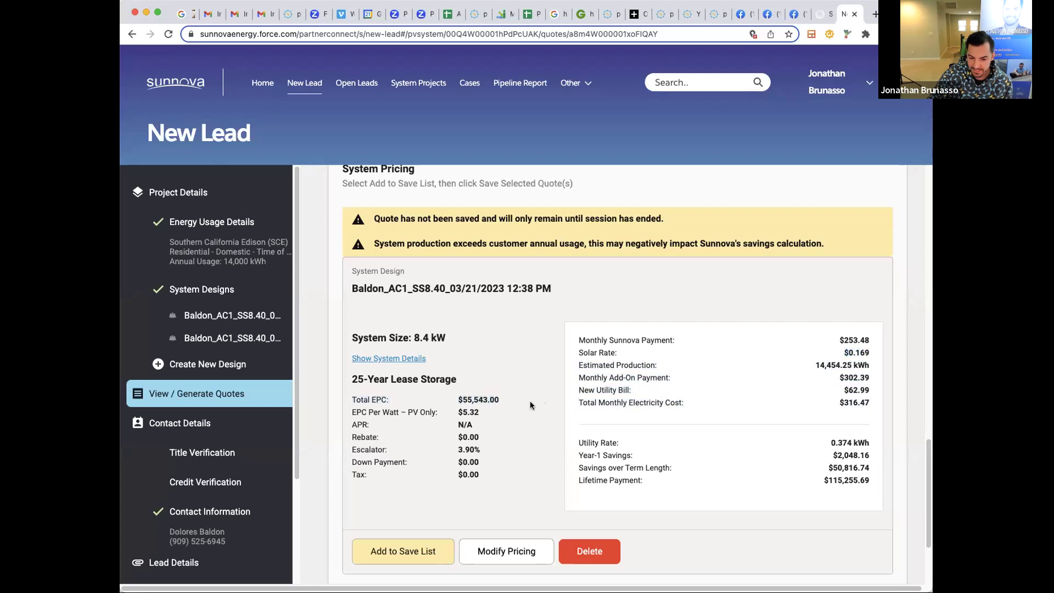
pyautogui.moveTo(866, 339); pyautogui.dragTo(837, 341)
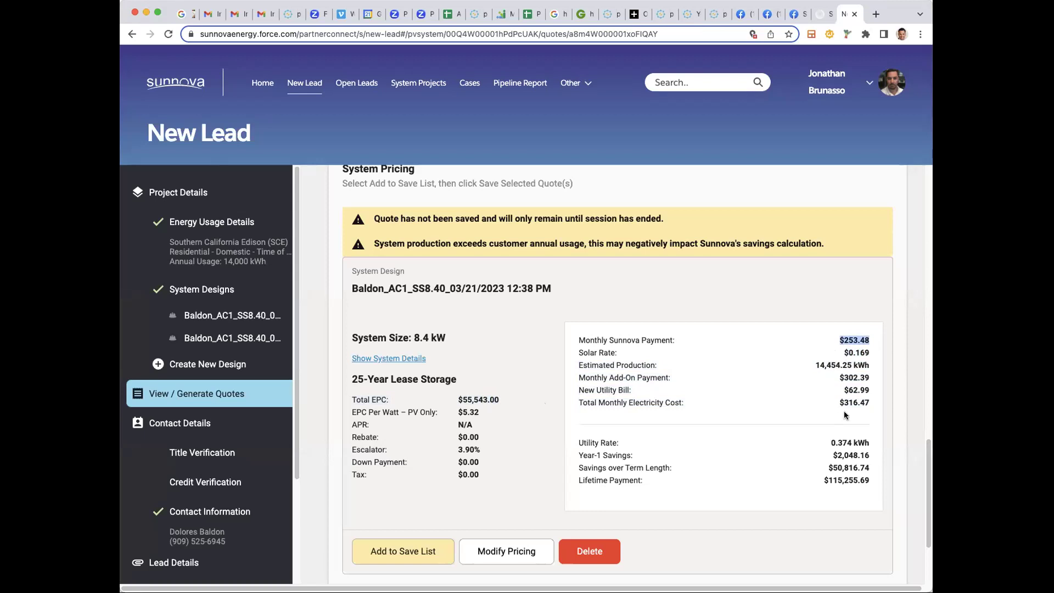
pyautogui.moveTo(866, 388)
pyautogui.mouseDown()
pyautogui.moveTo(868, 403)
pyautogui.moveTo(865, 377)
pyautogui.mouseUp()
pyautogui.click(852, 374)
pyautogui.click(866, 376)
pyautogui.click(864, 376)
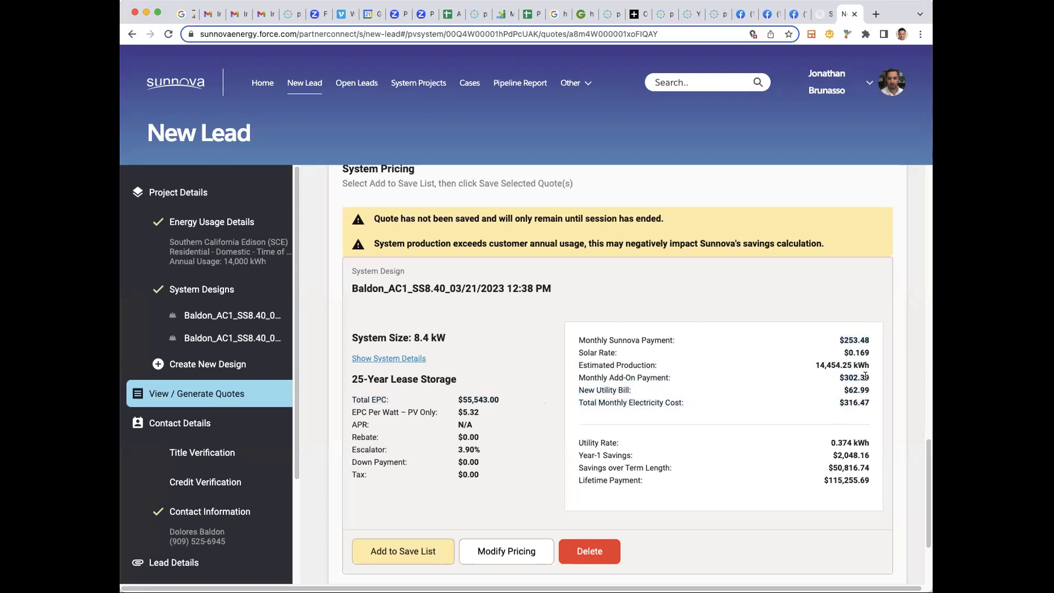
# Add the priced 25-Year Lease Storage quote to the save list and save it.
pyautogui.click(421, 555)
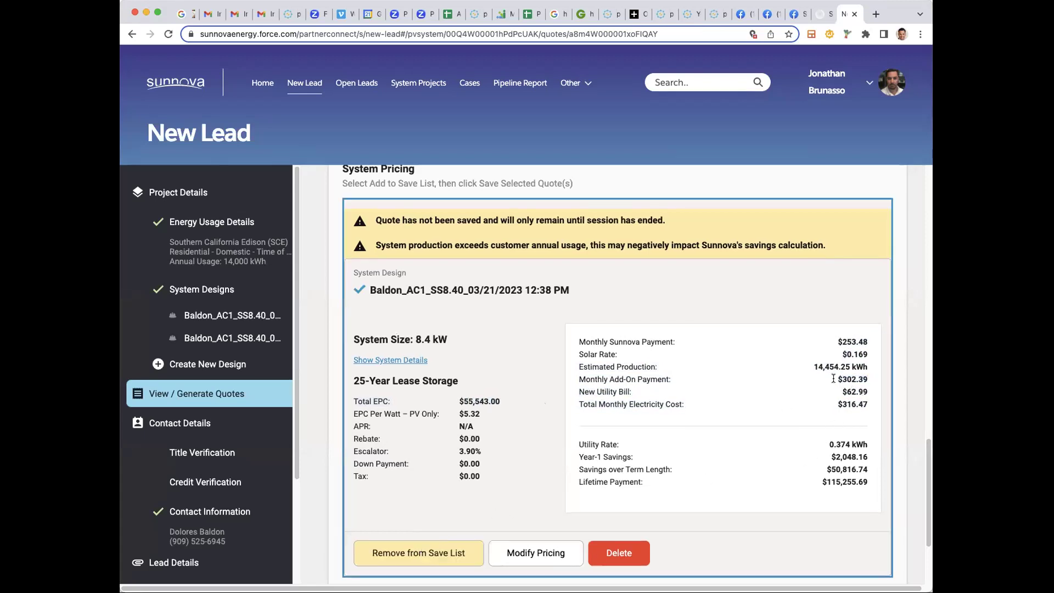
pyautogui.scroll(-3, 518, 488)
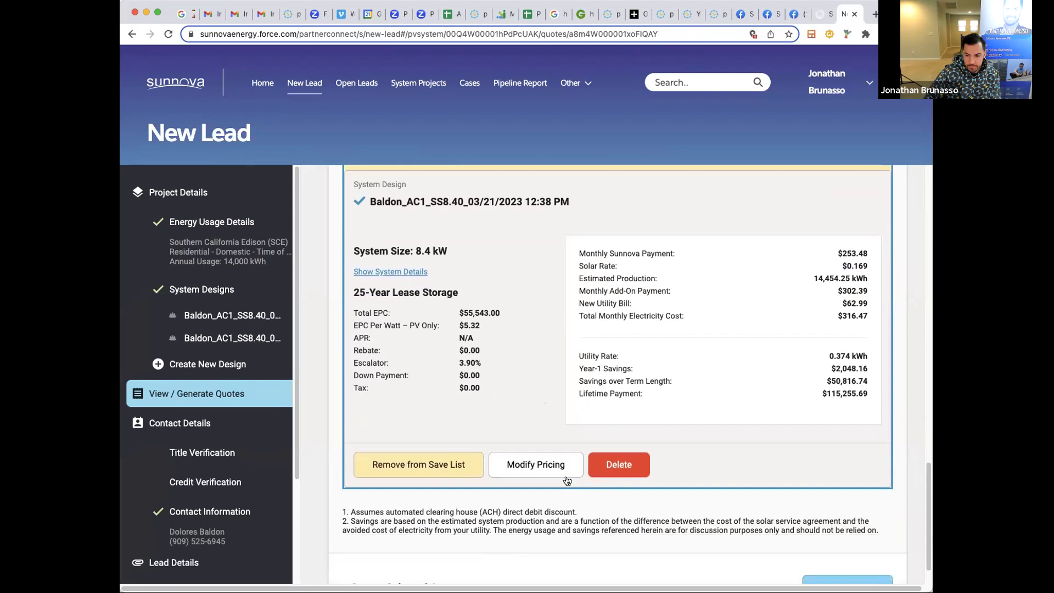
pyautogui.scroll(-2, 702, 461)
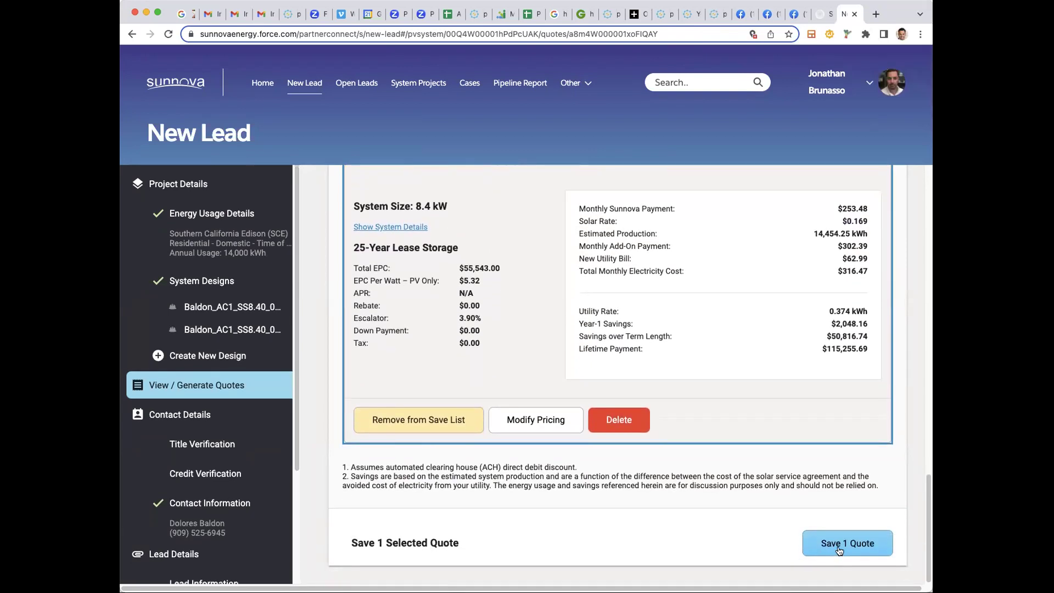
pyautogui.click(845, 542)
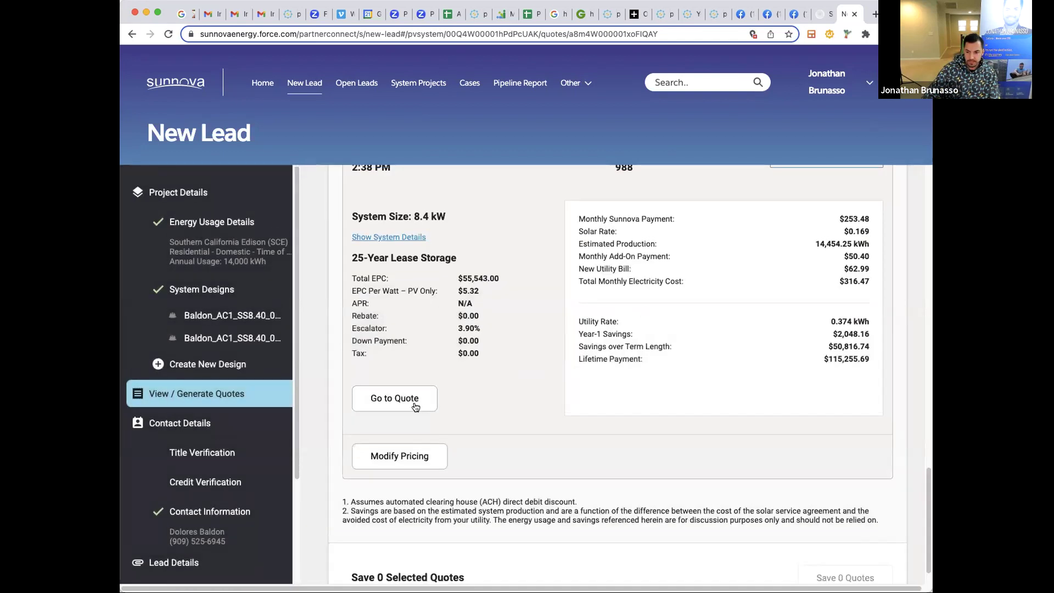
# Open the saved 25-Year Lease Storage quote and generate its proposal as a download.
pyautogui.click(416, 405)
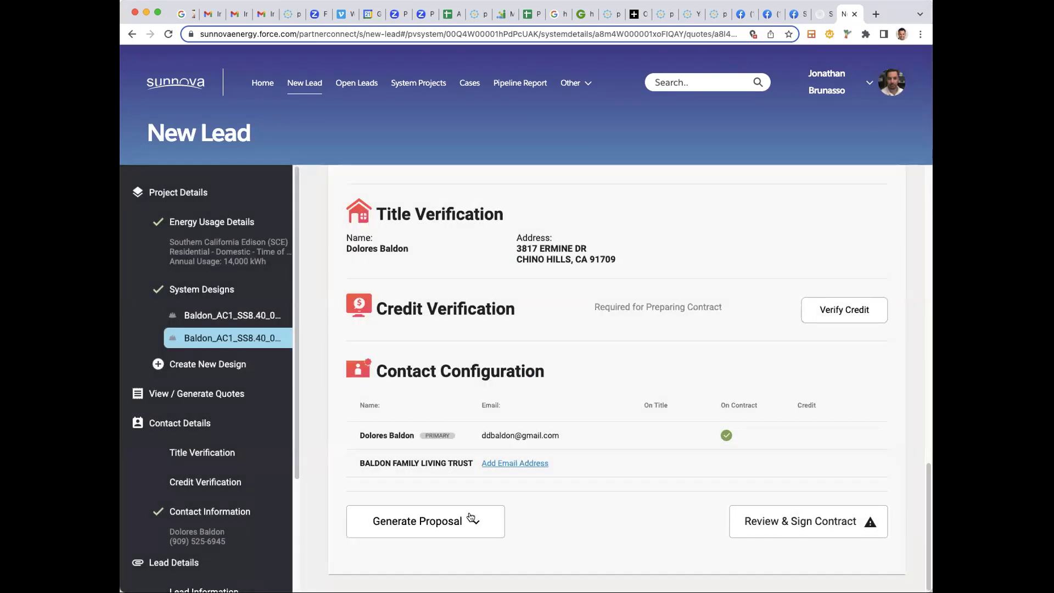
pyautogui.click(475, 522)
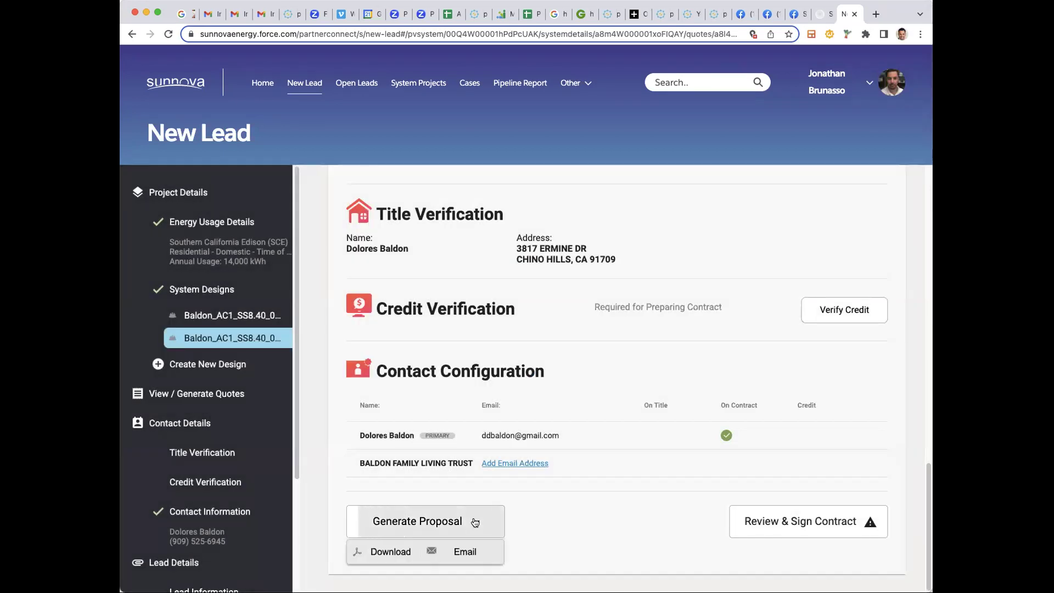
pyautogui.click(390, 550)
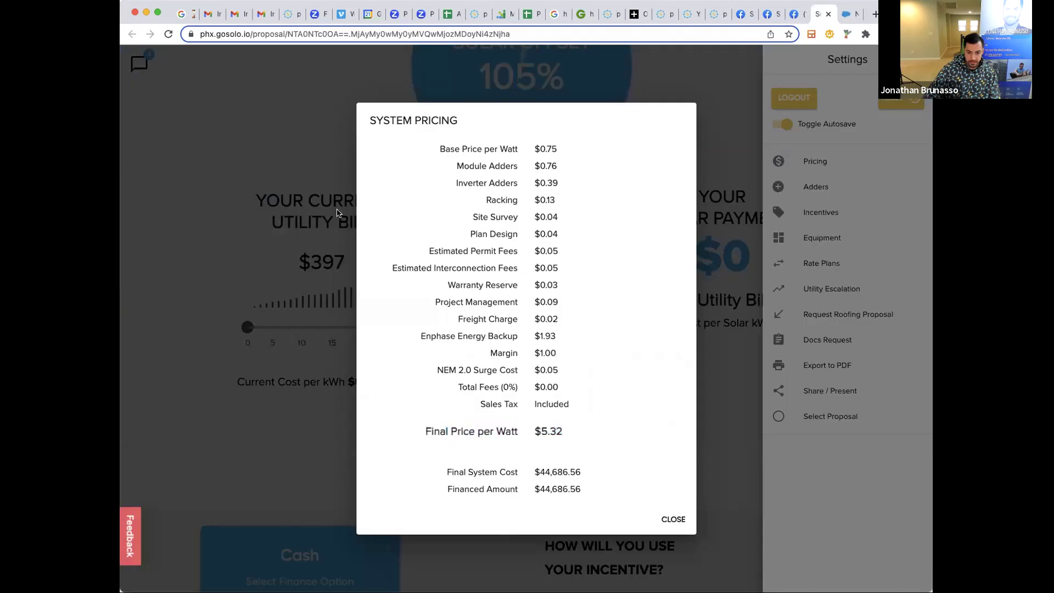
# Switch to the Solo proposal, close the system pricing, and review the energy consumption chart, solar offset, utility bill and system size.
pyautogui.click(337, 213)
pyautogui.click(384, 269)
pyautogui.scroll(8, 356, 324)
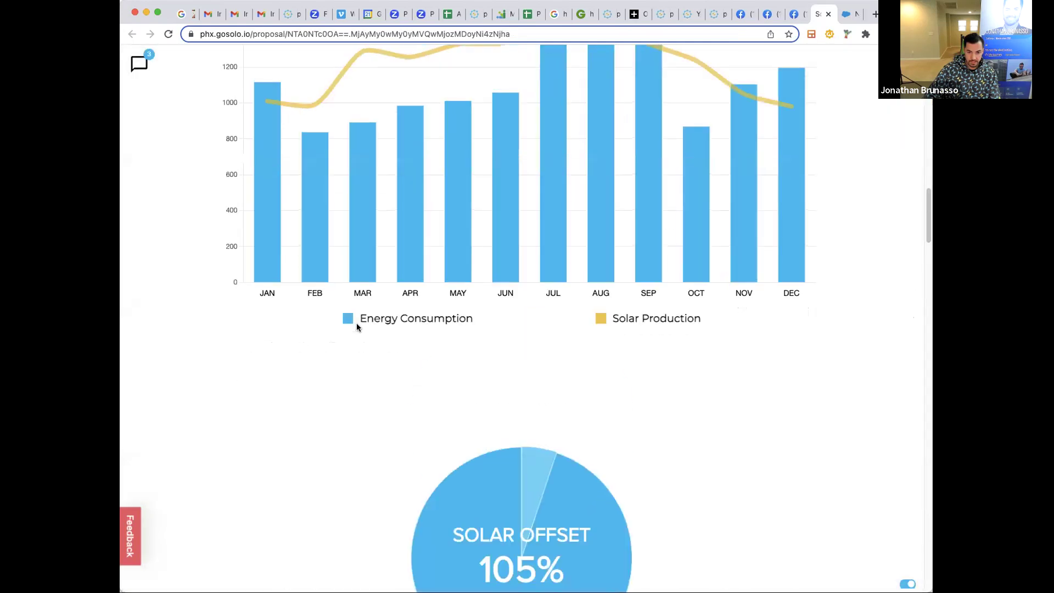
pyautogui.scroll(5, 356, 324)
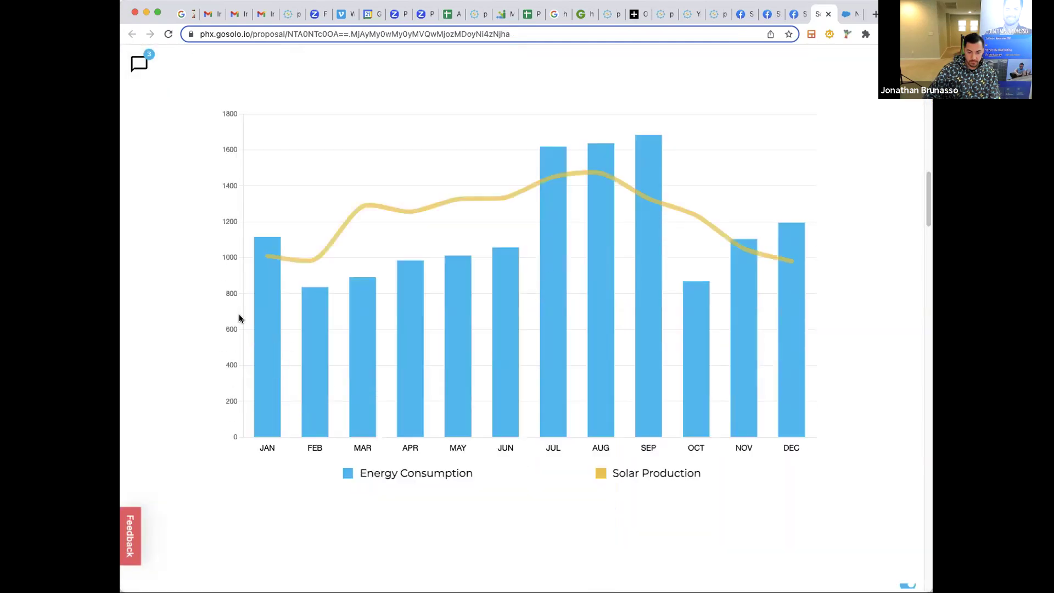
pyautogui.scroll(-8, 239, 314)
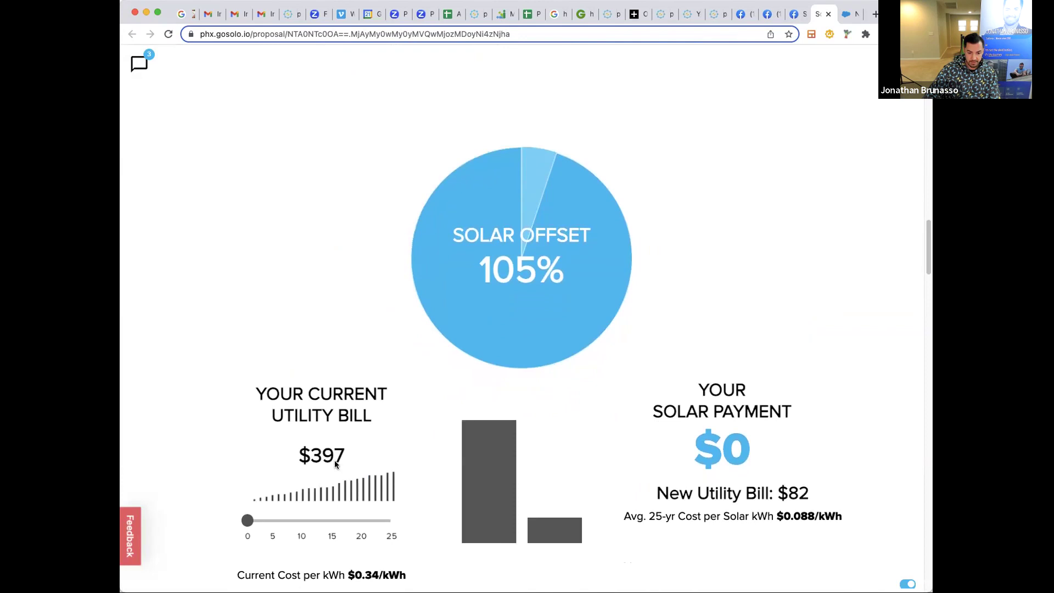
pyautogui.scroll(15, 332, 455)
pyautogui.moveTo(287, 375); pyautogui.dragTo(181, 356)
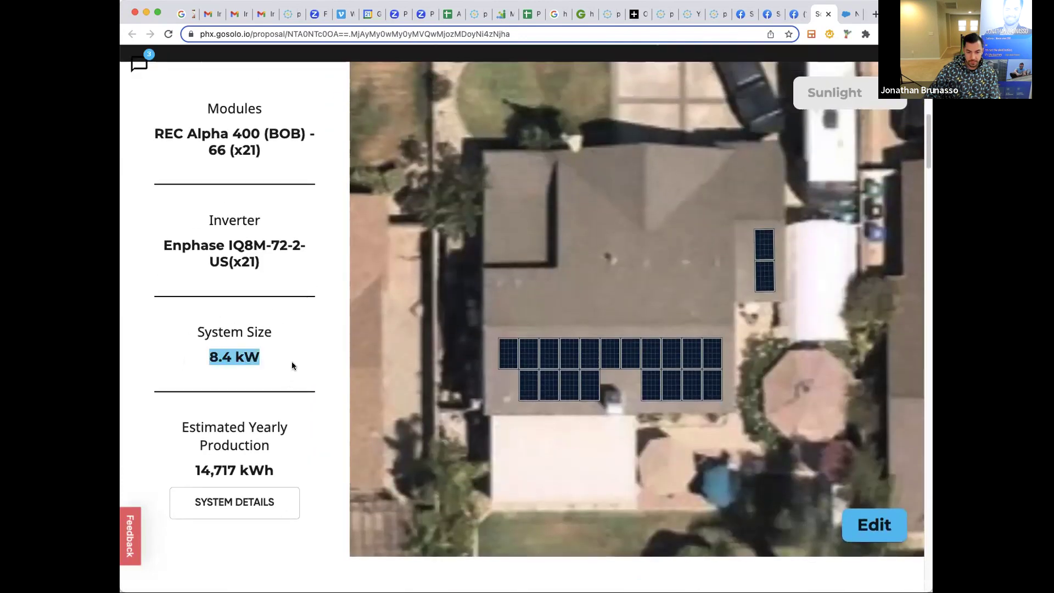
pyautogui.click(263, 361)
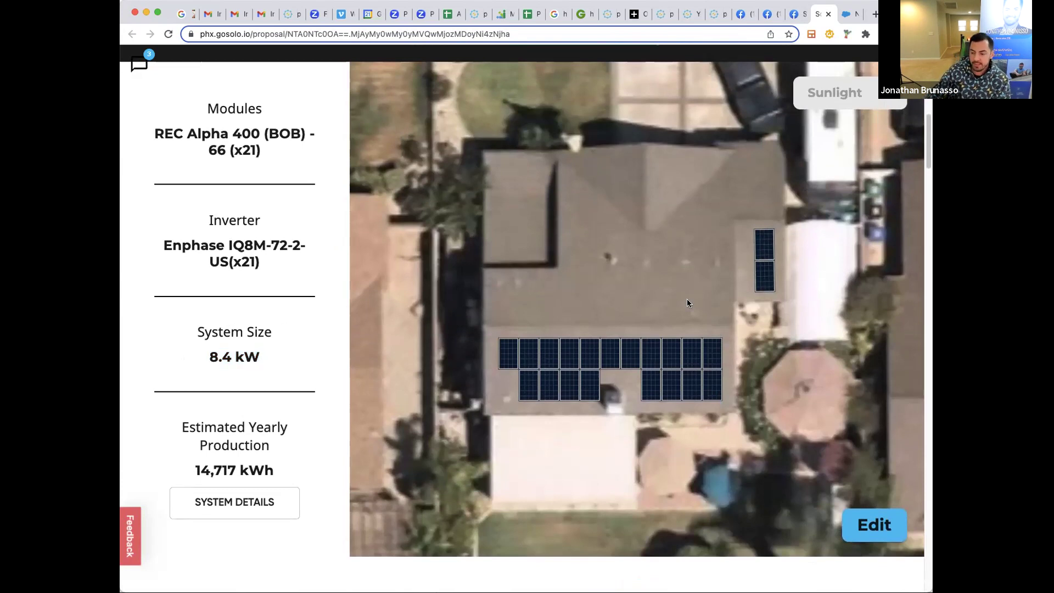
pyautogui.moveTo(268, 354); pyautogui.dragTo(177, 351)
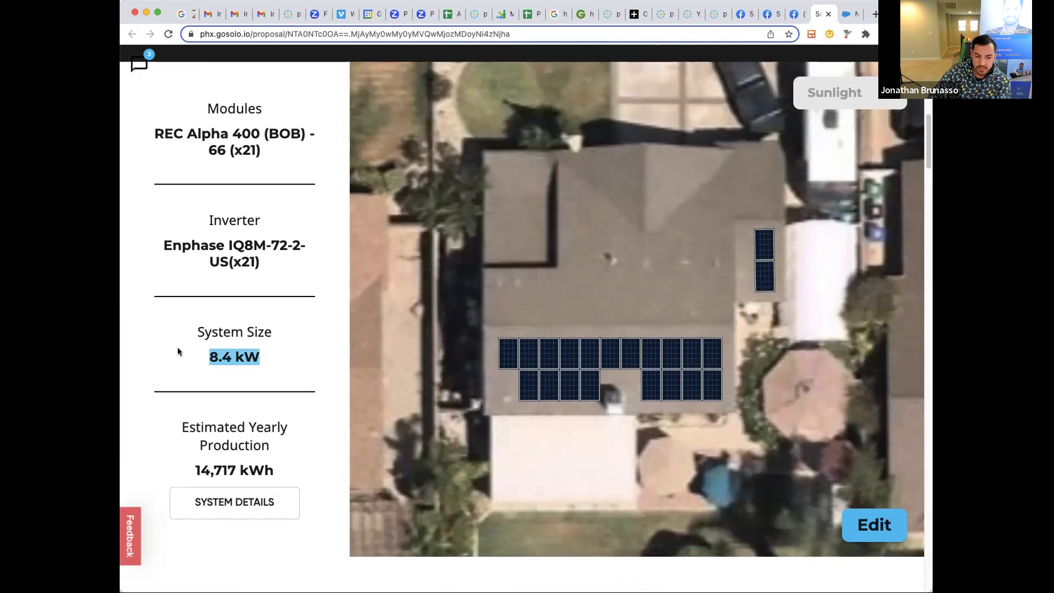
# Return to Sunnova, open the downloaded proposal PDF and find the Sunnova SunSafe Details page.
pyautogui.click(848, 13)
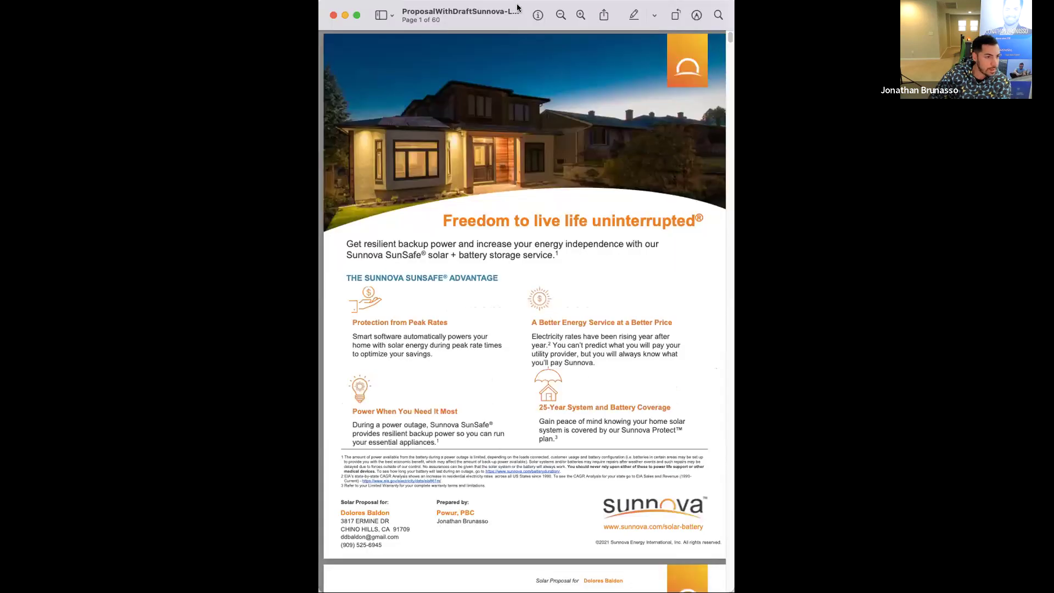
pyautogui.scroll(-5, 577, 304)
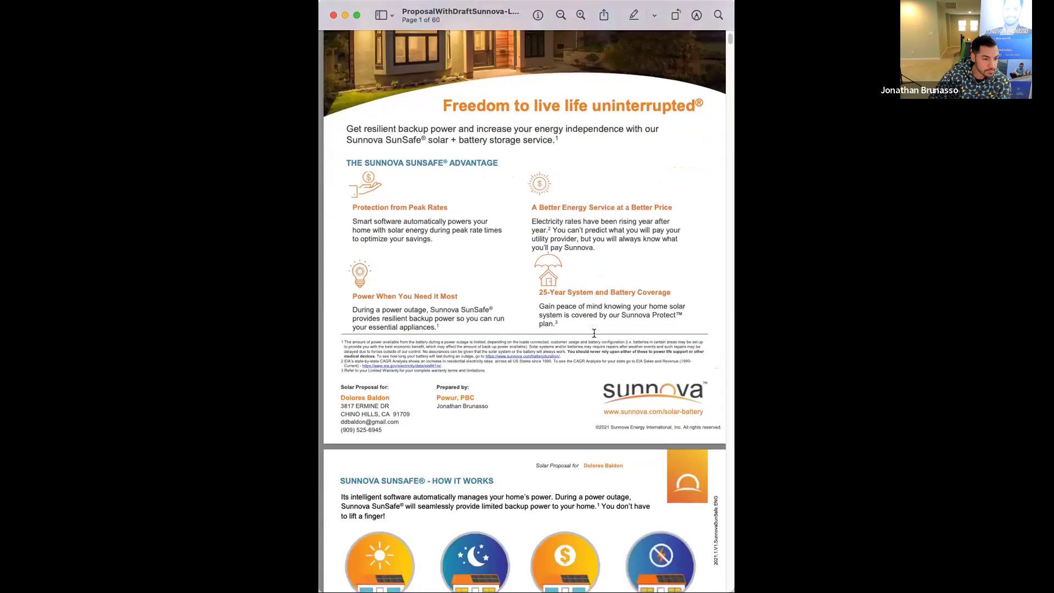
pyautogui.scroll(-15, 594, 315)
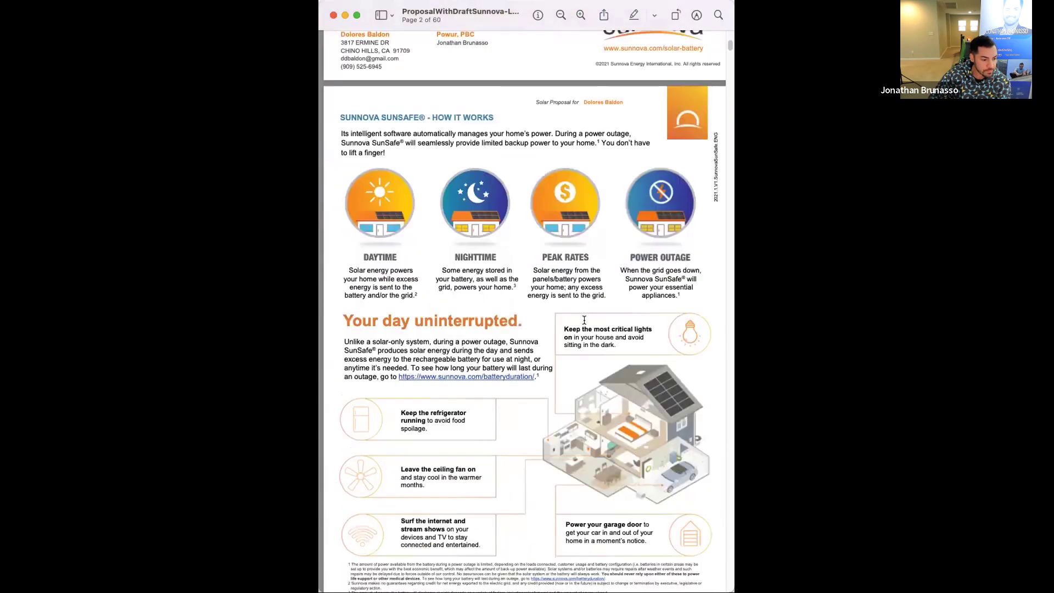
pyautogui.scroll(-7, 585, 326)
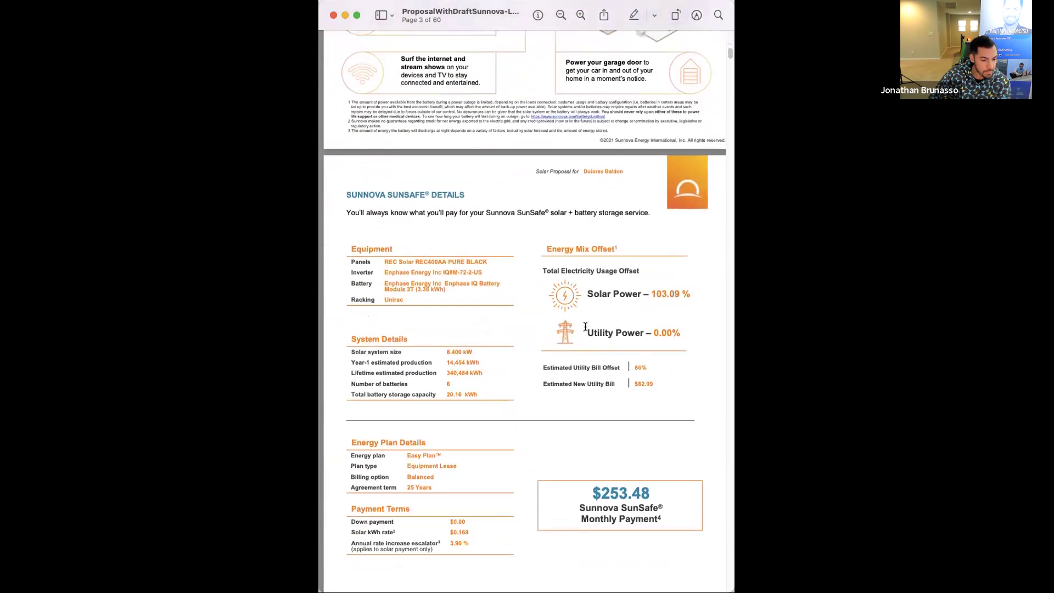
pyautogui.scroll(-1, 584, 331)
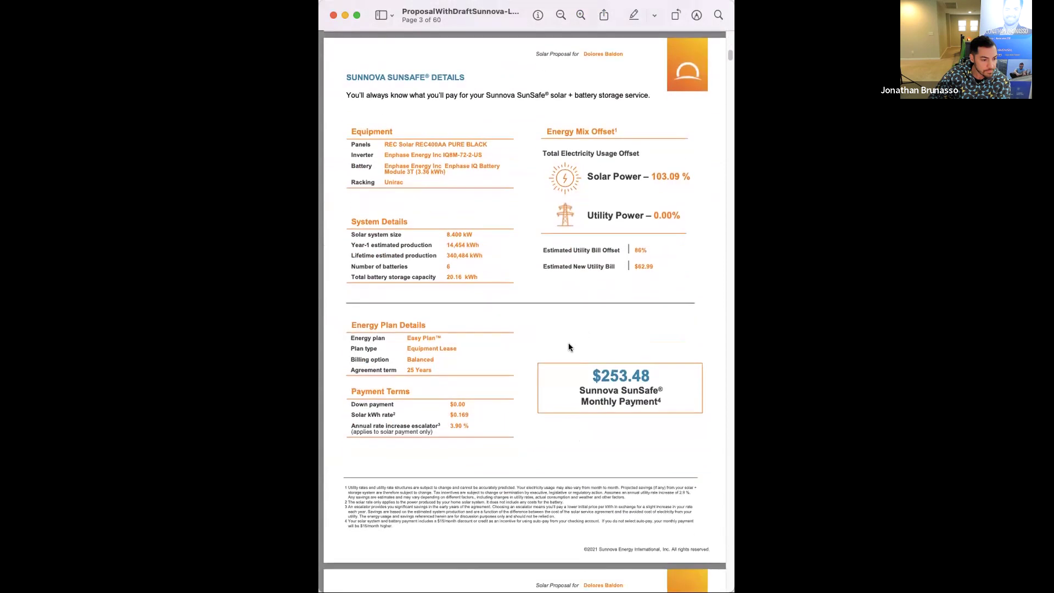
# Examine the SunSafe monthly payment and the estimated new utility bill on the proposal's details page.
pyautogui.moveTo(589, 377); pyautogui.dragTo(652, 372)
pyautogui.click(649, 374)
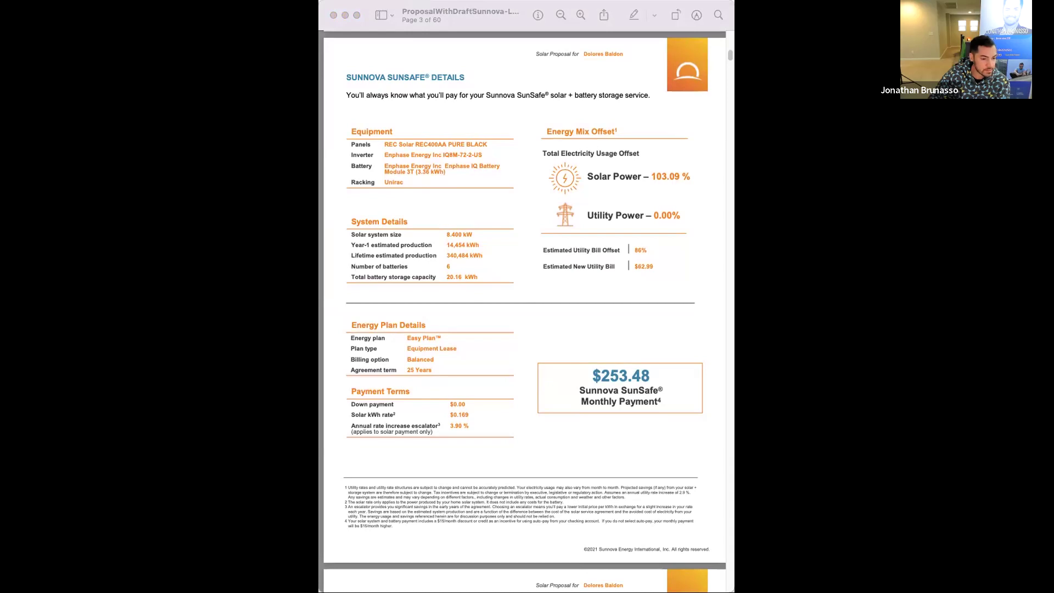
pyautogui.click(474, 280)
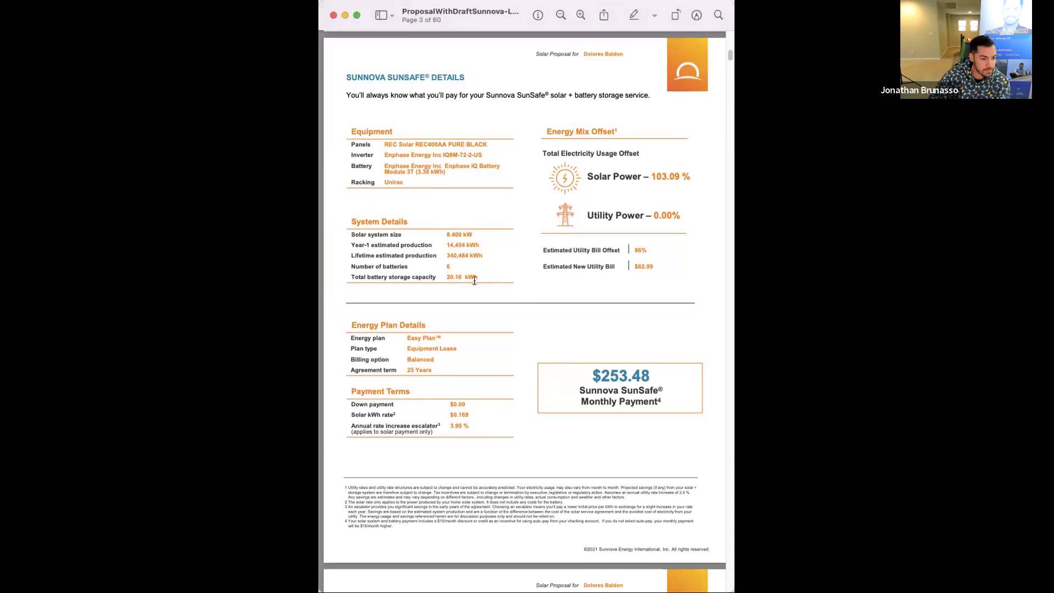
pyautogui.moveTo(640, 377); pyautogui.dragTo(571, 374)
pyautogui.click(573, 371)
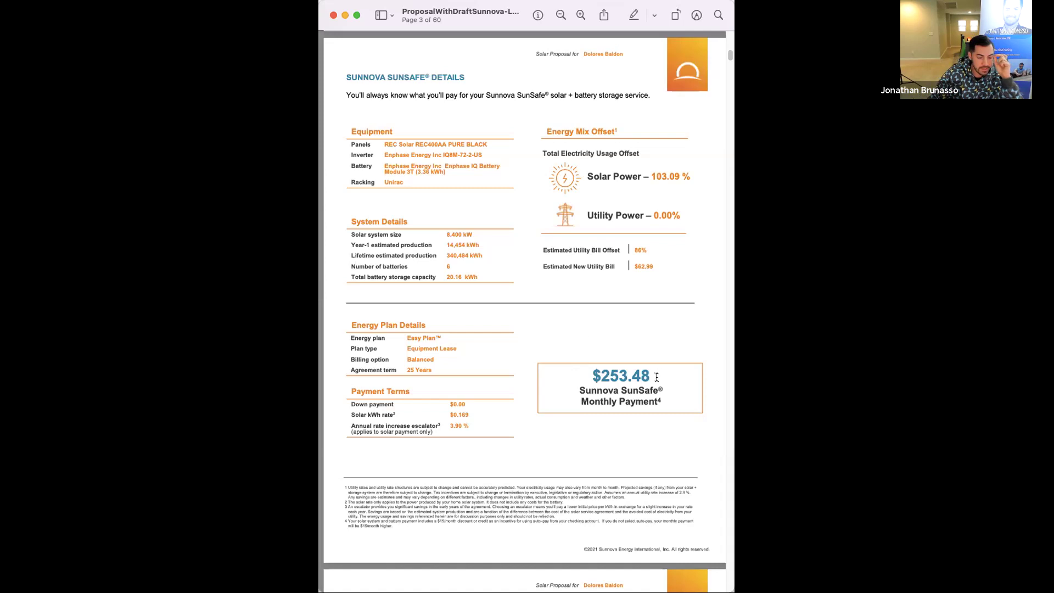
pyautogui.moveTo(649, 375); pyautogui.dragTo(592, 376)
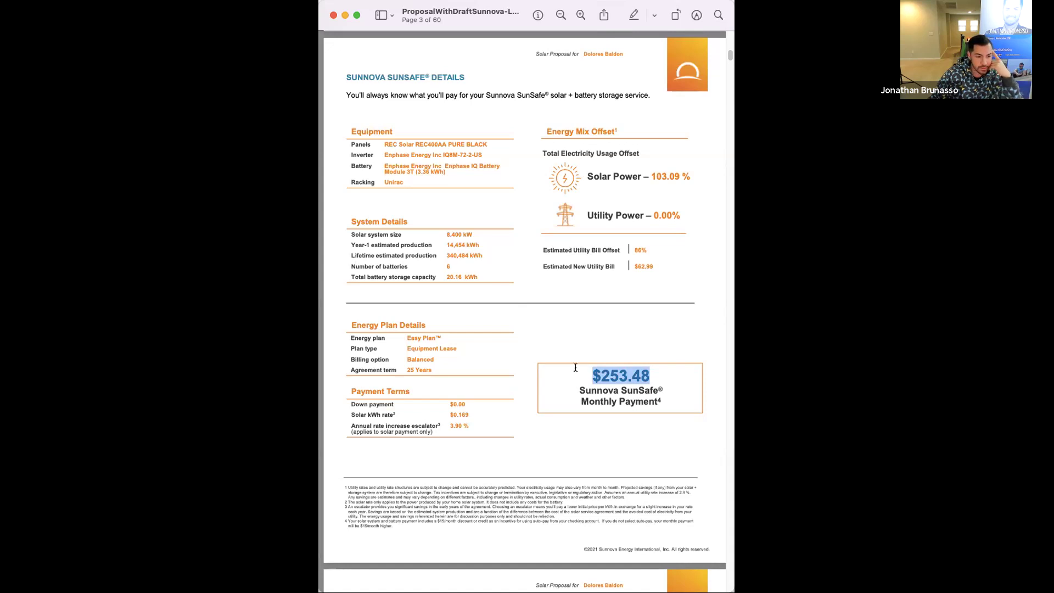
pyautogui.click(576, 374)
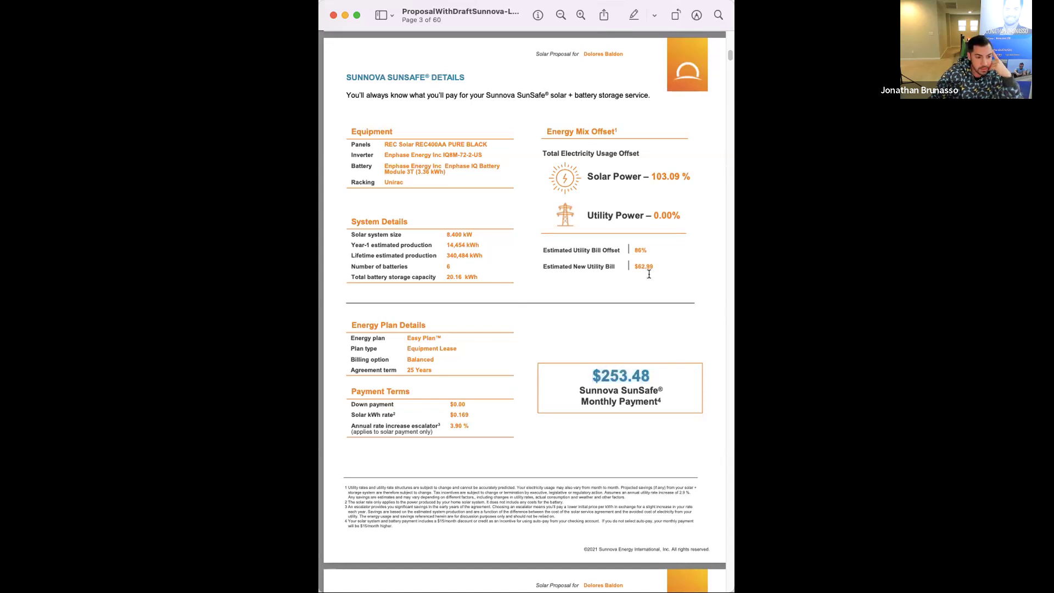
pyautogui.moveTo(653, 267); pyautogui.dragTo(548, 268)
pyautogui.click(625, 270)
pyautogui.moveTo(651, 266); pyautogui.dragTo(565, 267)
pyautogui.click(643, 266)
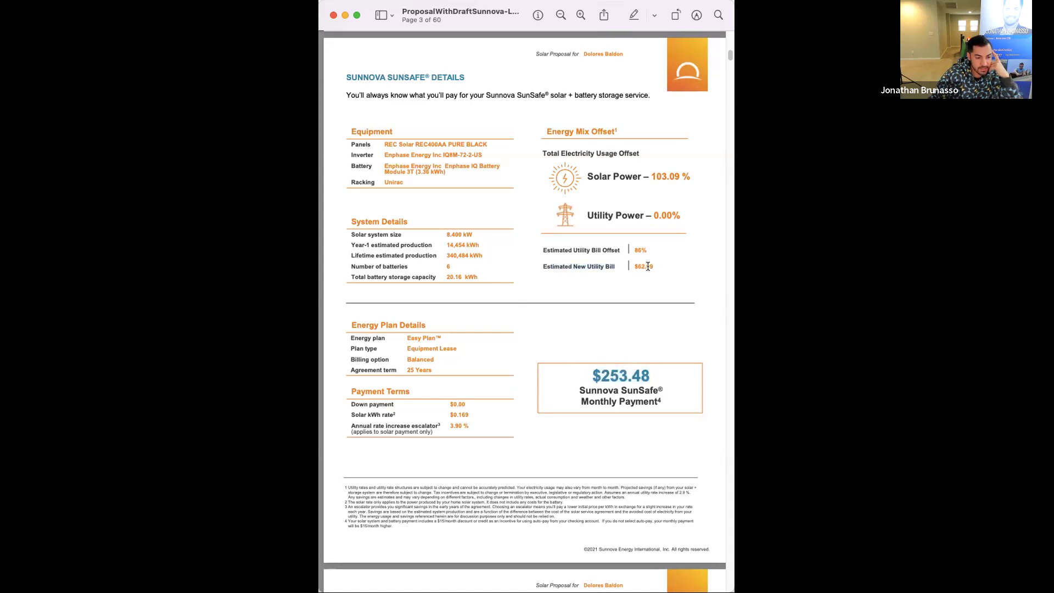